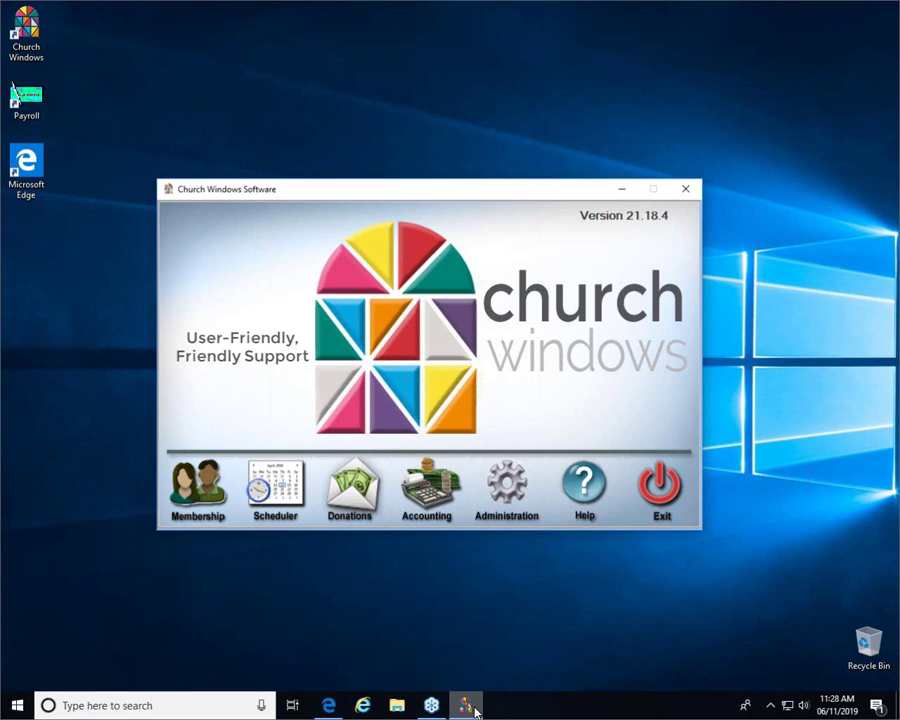
# Switch to Microsoft Edge, review the Training Workbooks page on the Church Windows website, and close all browser tabs
pyautogui.click(340, 707)
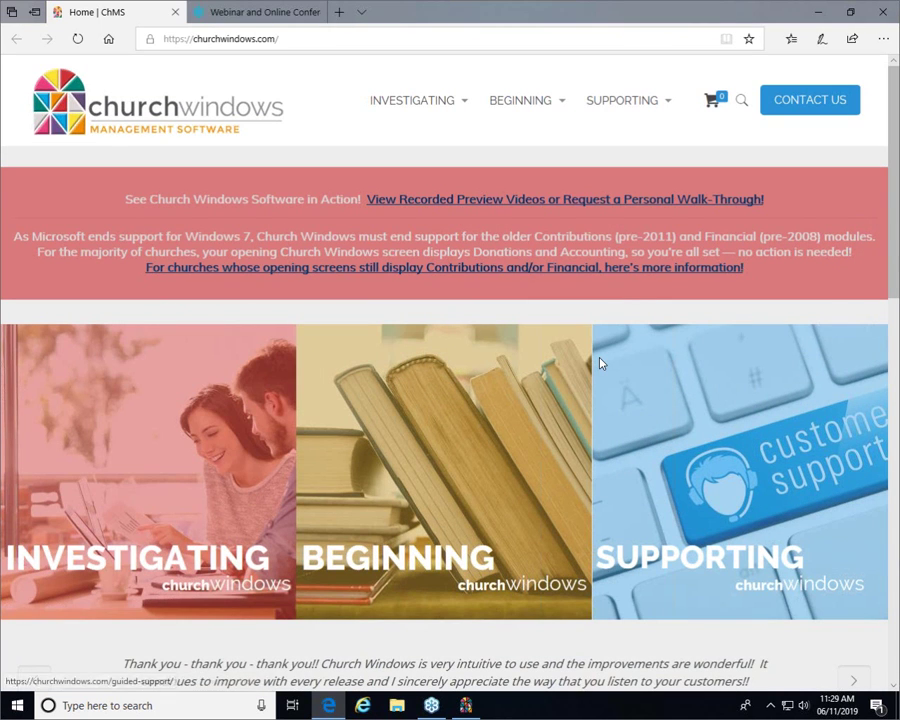
pyautogui.moveTo(555, 88)
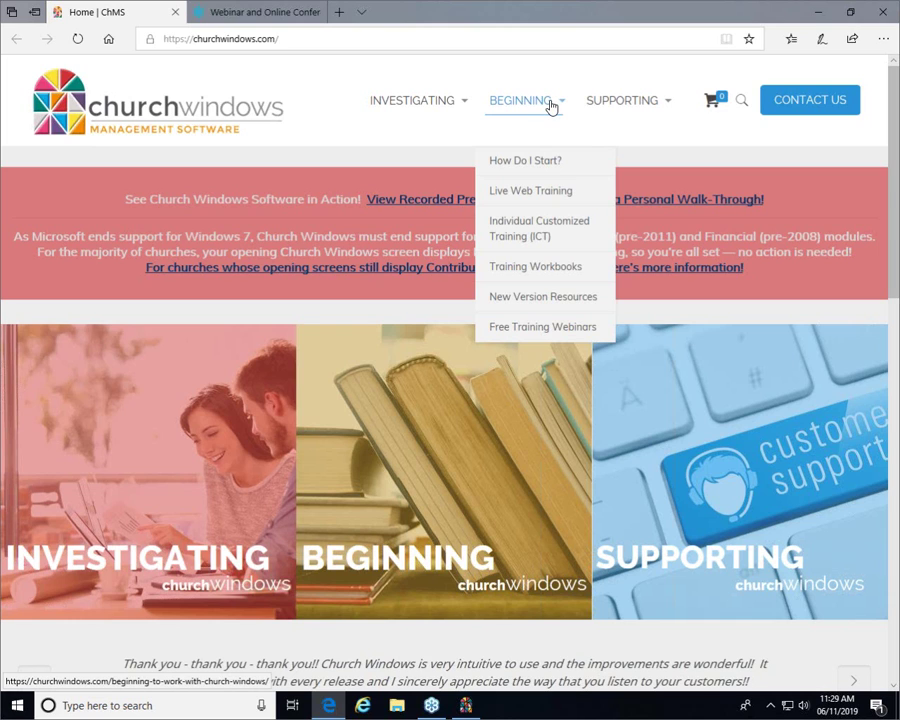
pyautogui.click(551, 279)
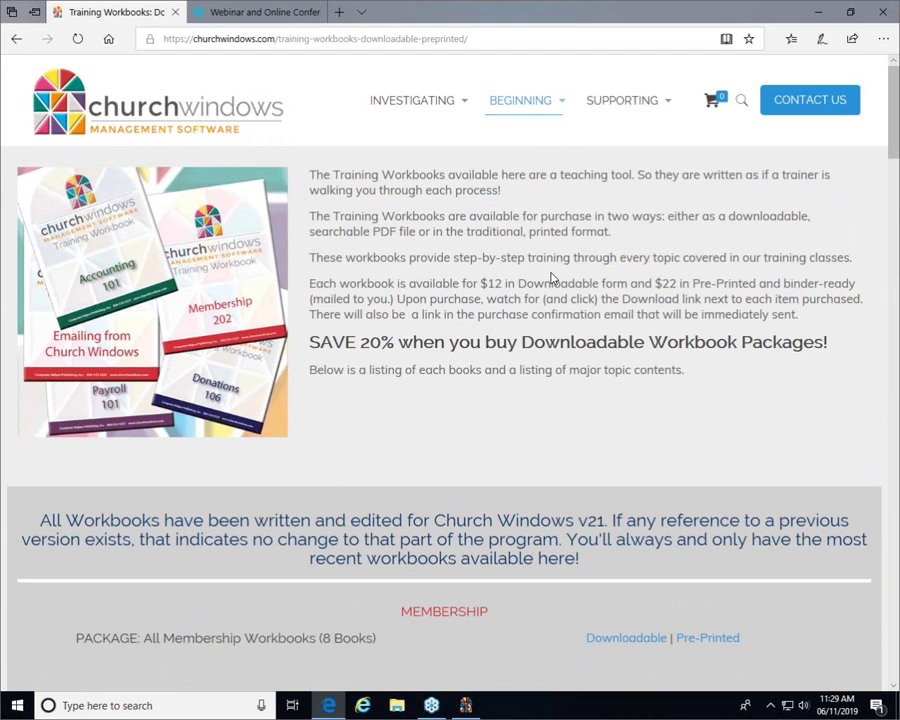
pyautogui.scroll(-2, 551, 278)
pyautogui.scroll(-3, 551, 279)
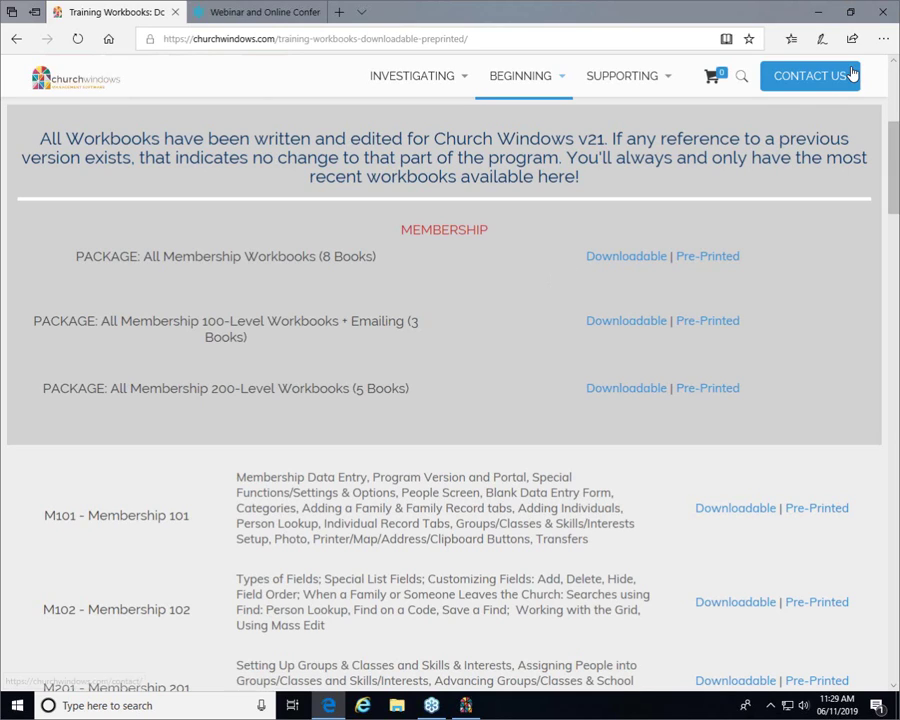
pyautogui.click(884, 14)
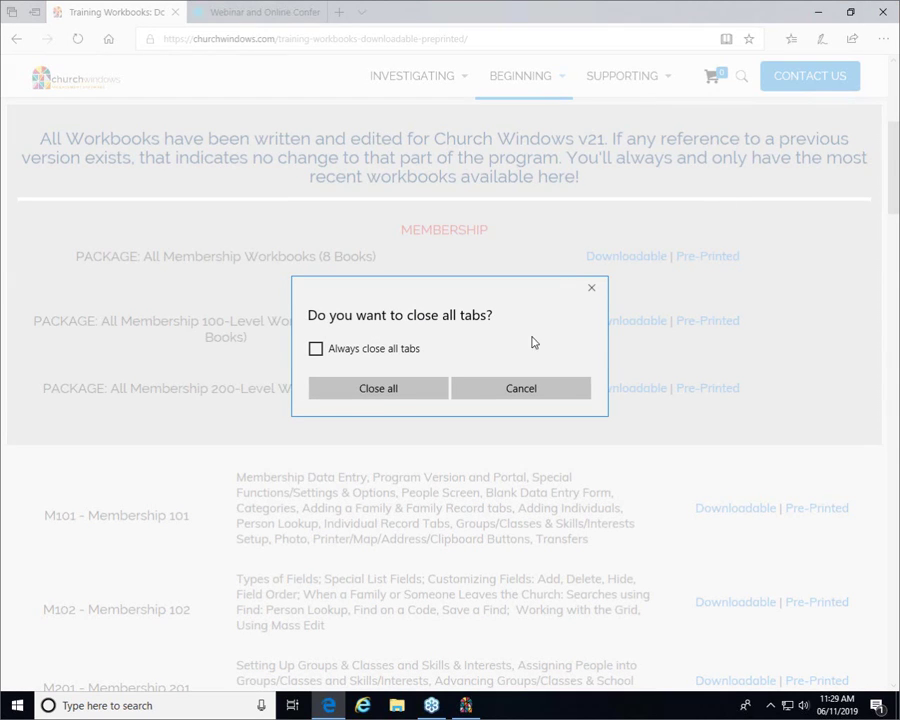
pyautogui.click(393, 397)
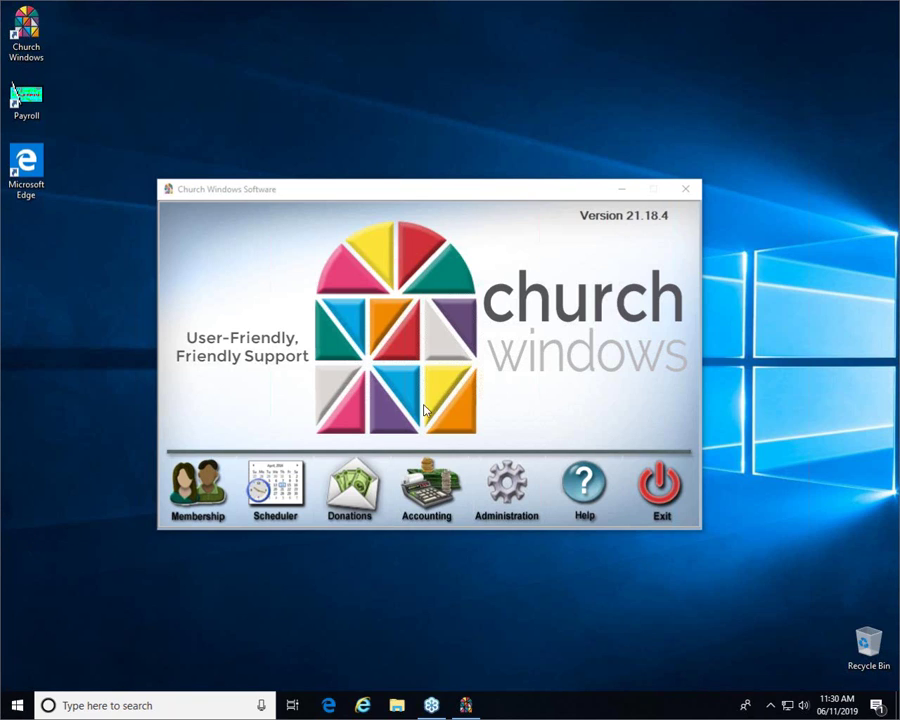
# Open the Donations module of Church Windows and bring up the Enter Donations form
pyautogui.click(372, 503)
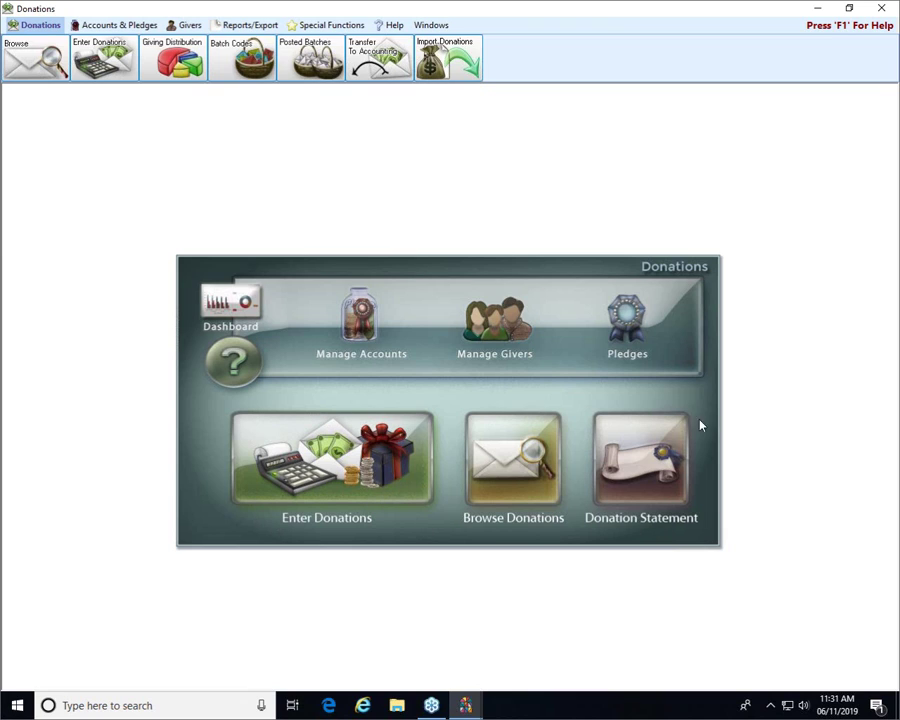
pyautogui.click(360, 456)
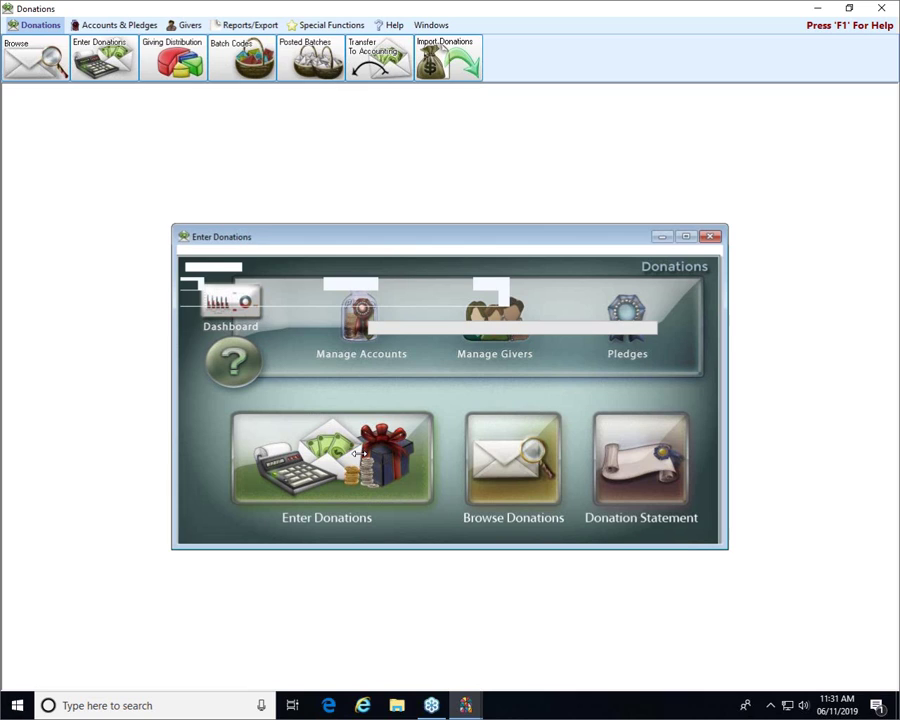
pyautogui.click(709, 236)
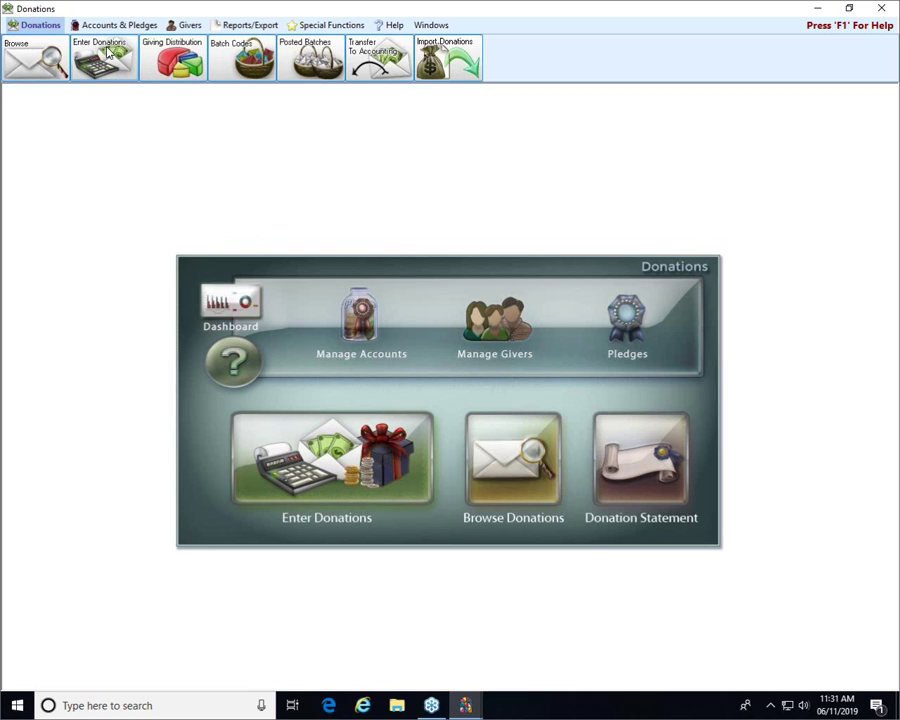
pyautogui.click(106, 55)
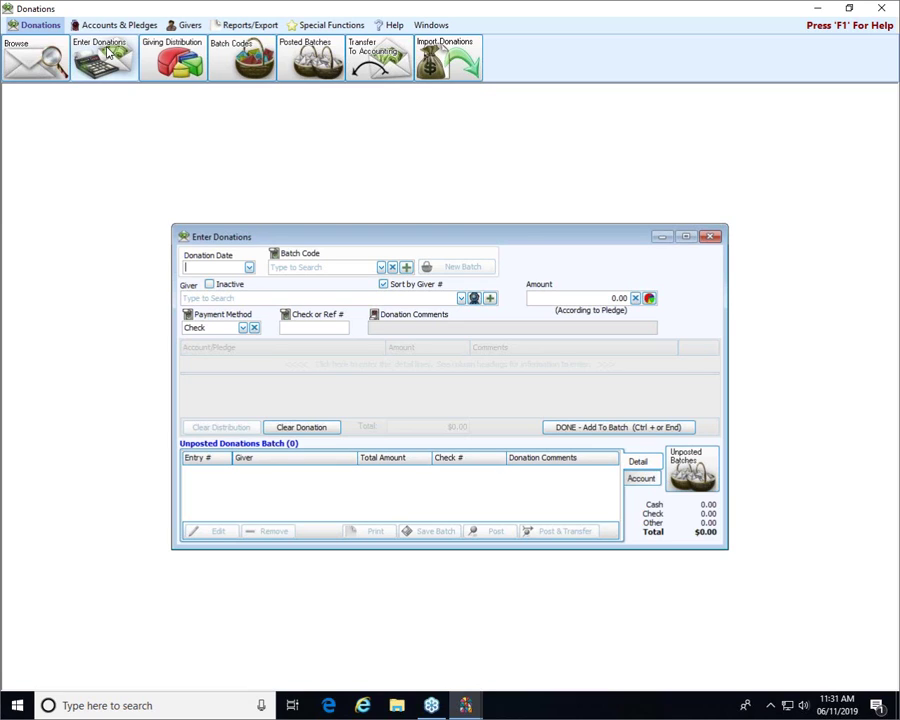
# Set the donation date to 06/09/2019
pyautogui.click(249, 268)
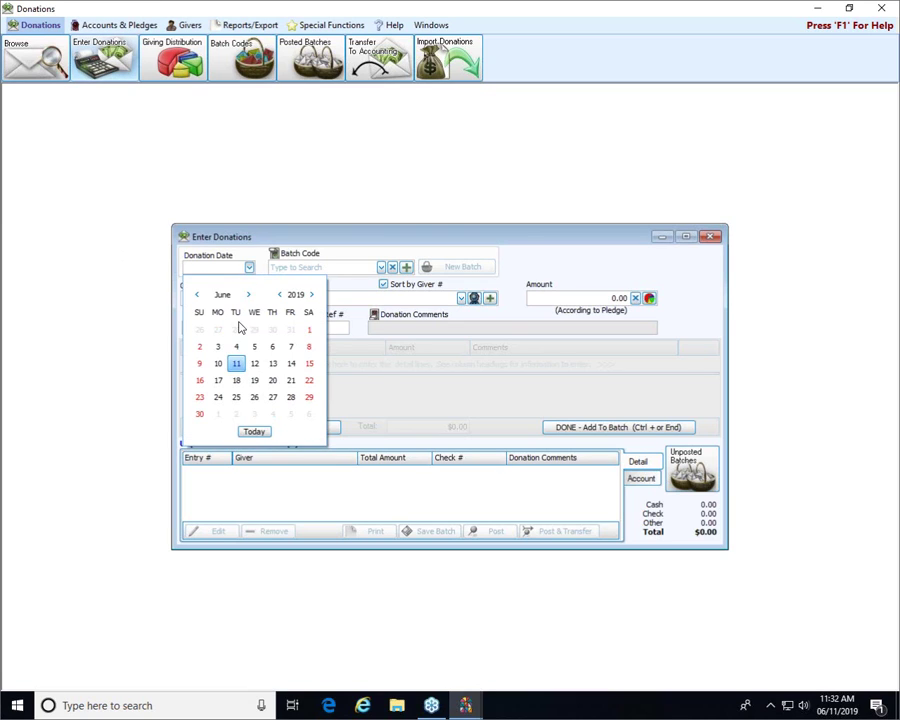
pyautogui.click(200, 365)
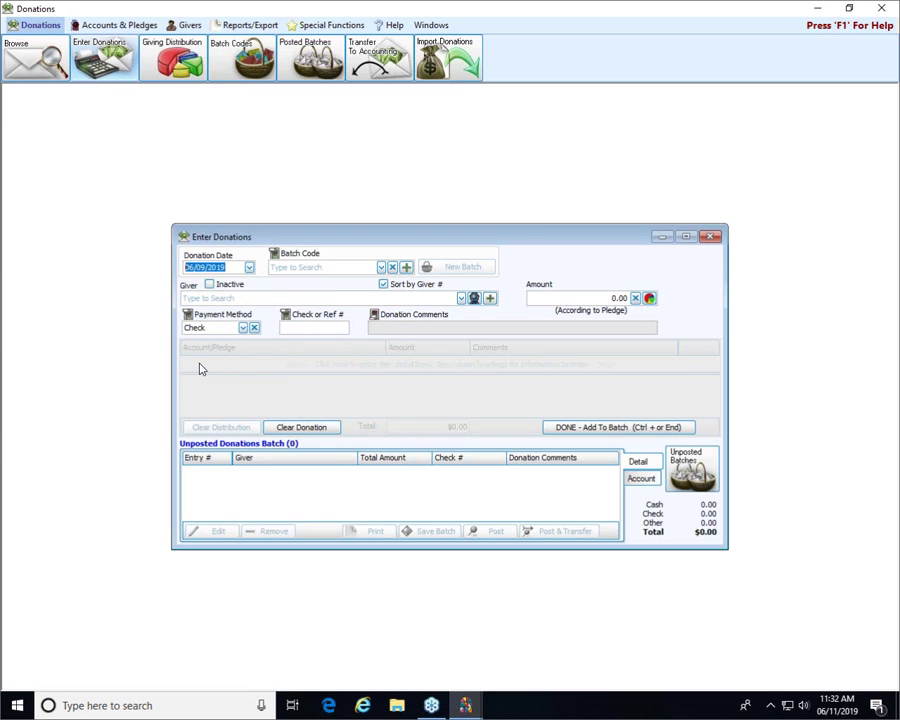
pyautogui.click(249, 268)
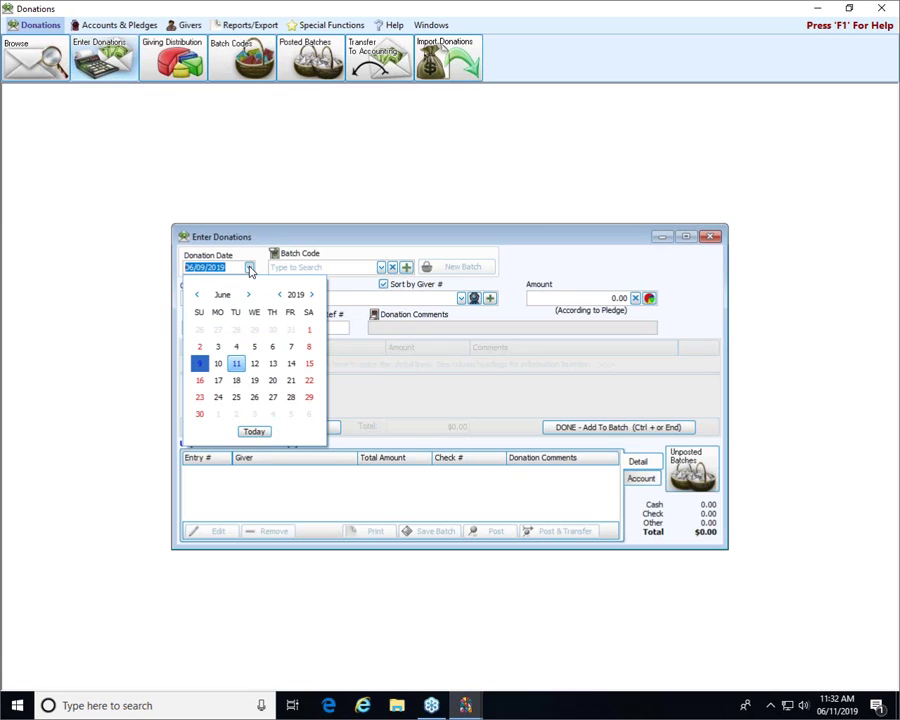
pyautogui.click(199, 366)
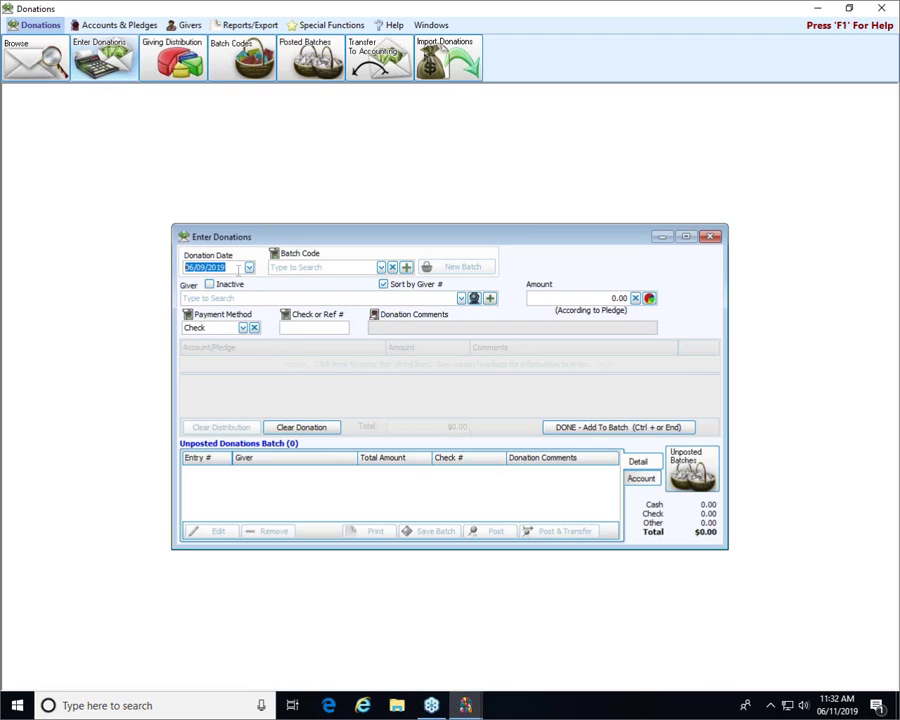
pyautogui.press('t')
pyautogui.press('Right')
pyautogui.write('09/2019')
# Try the batch codes EARLY - 9:00 Service and LATE - 10:30 Service for this batch
pyautogui.click(276, 256)
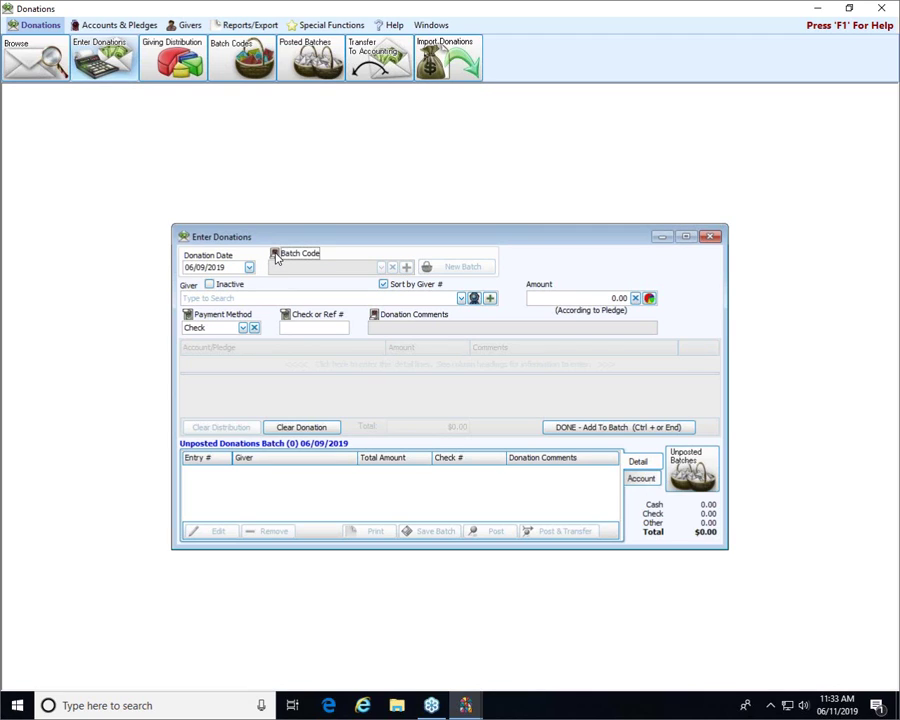
pyautogui.click(276, 256)
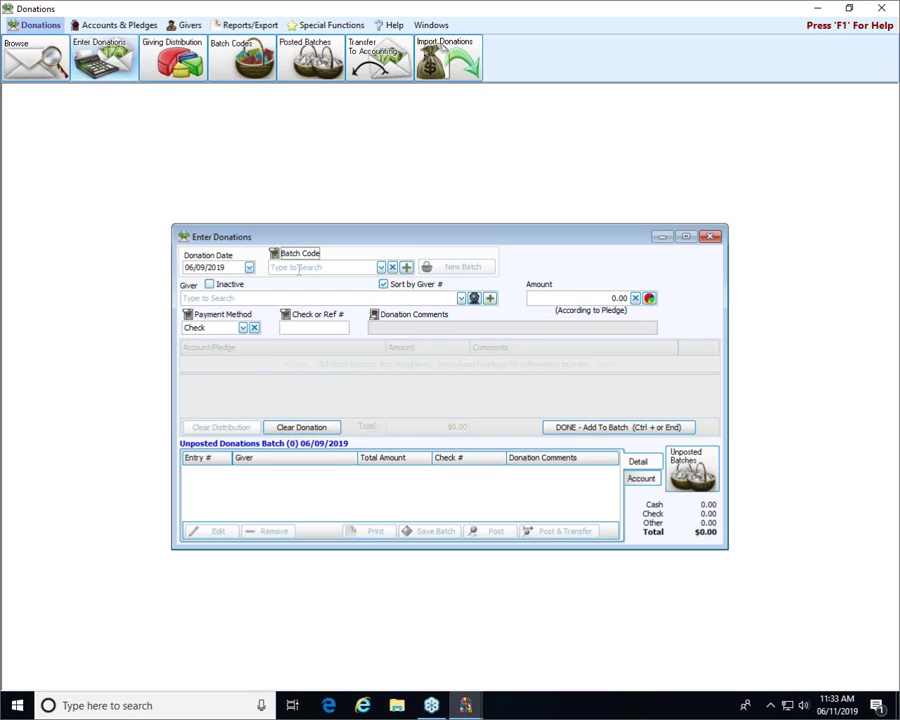
pyautogui.click(381, 267)
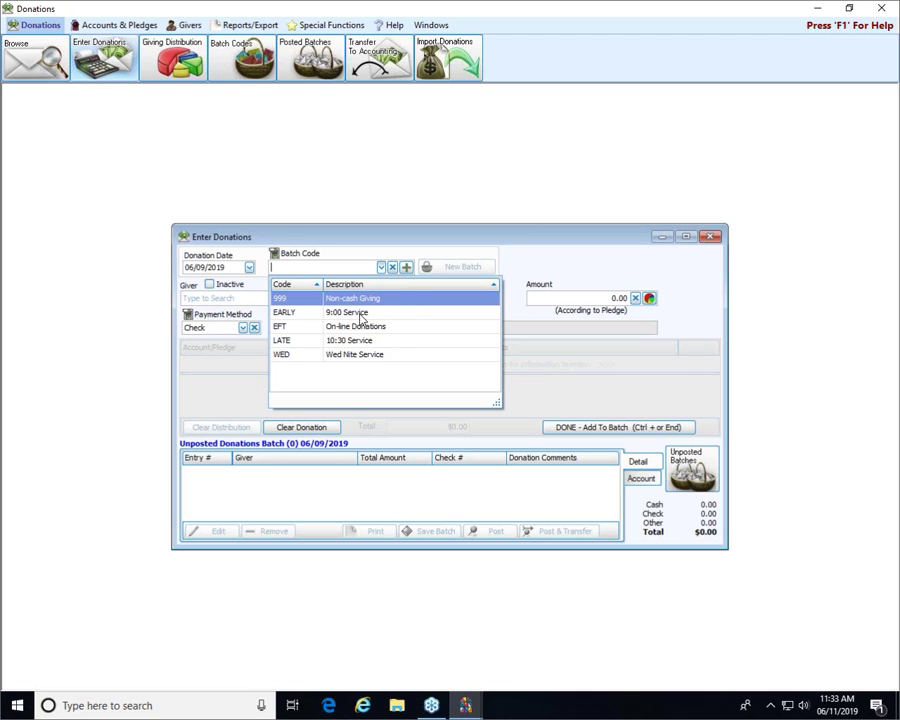
pyautogui.click(366, 312)
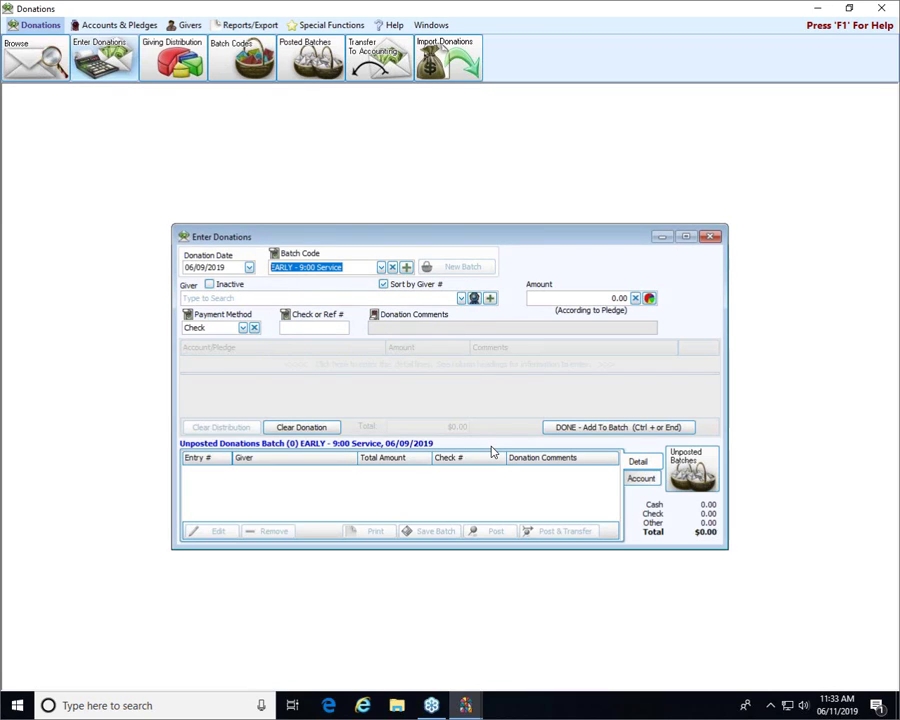
pyautogui.click(381, 267)
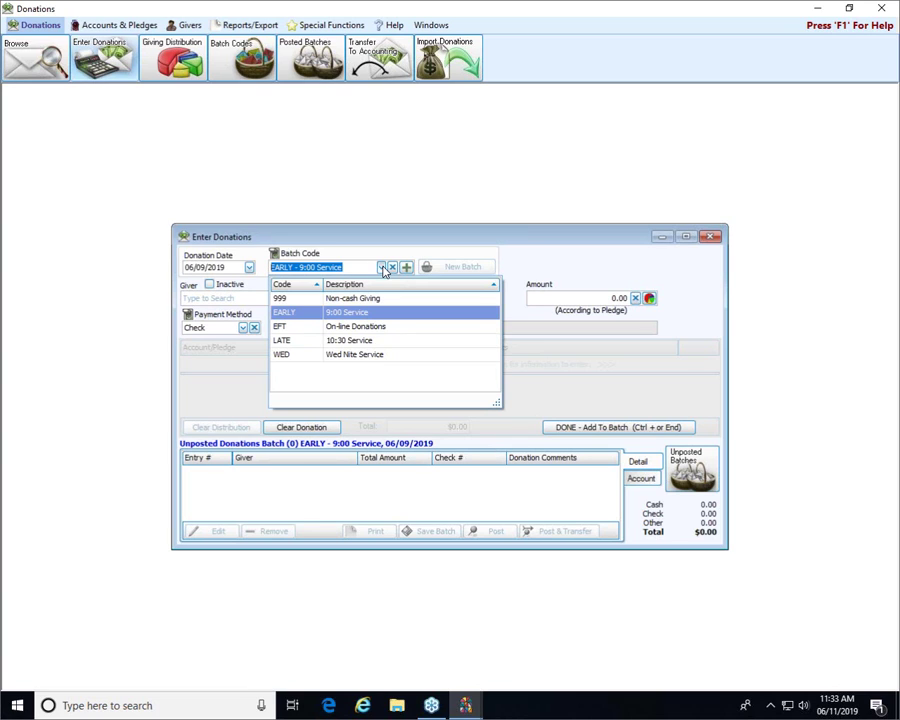
pyautogui.click(385, 344)
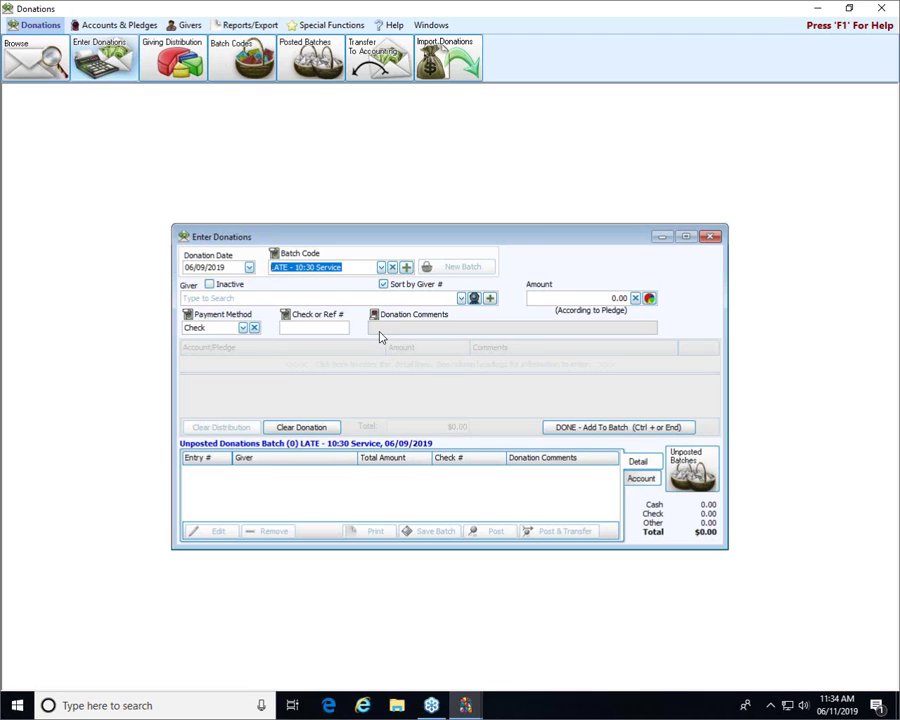
# Clear the selected batch code and disable the Batch Code field
pyautogui.click(393, 267)
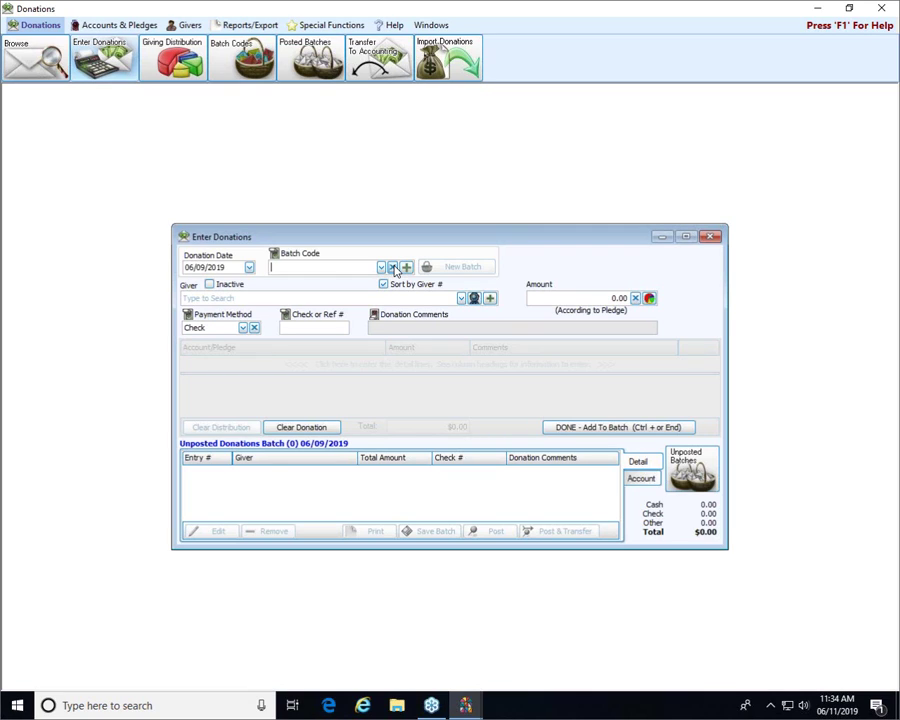
pyautogui.click(274, 254)
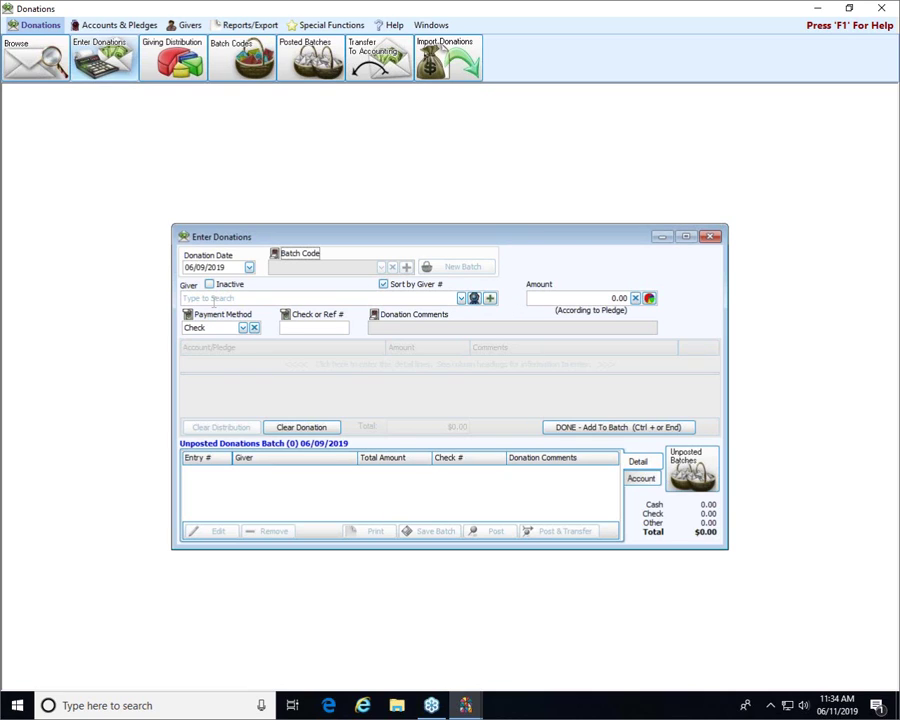
# Compare the giver list sorted by giver number and by name, and restore sorting by giver number
pyautogui.click(461, 298)
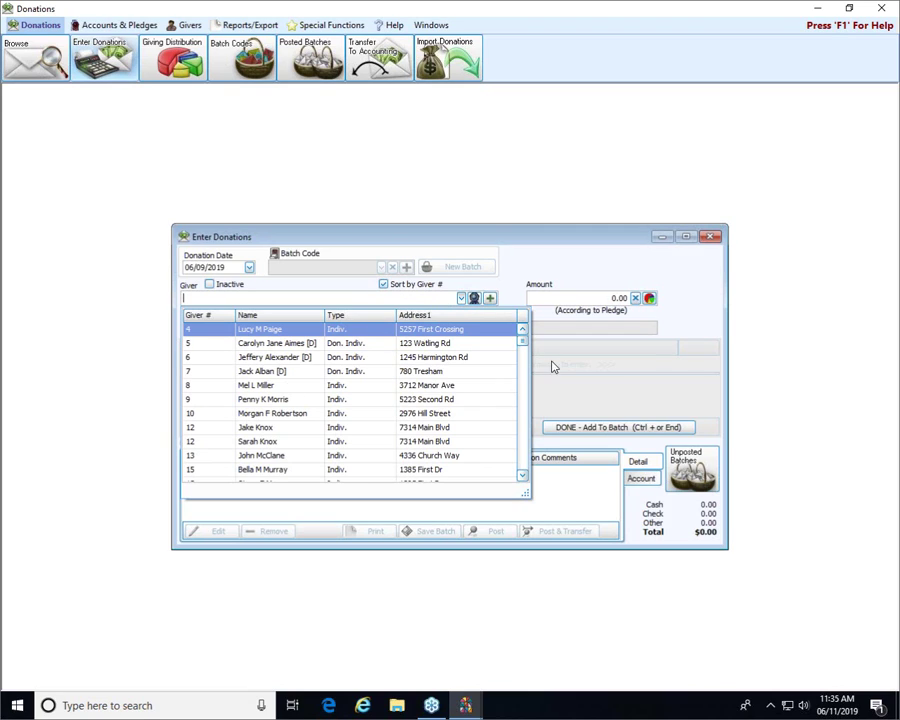
pyautogui.moveTo(527, 347); pyautogui.dragTo(531, 377)
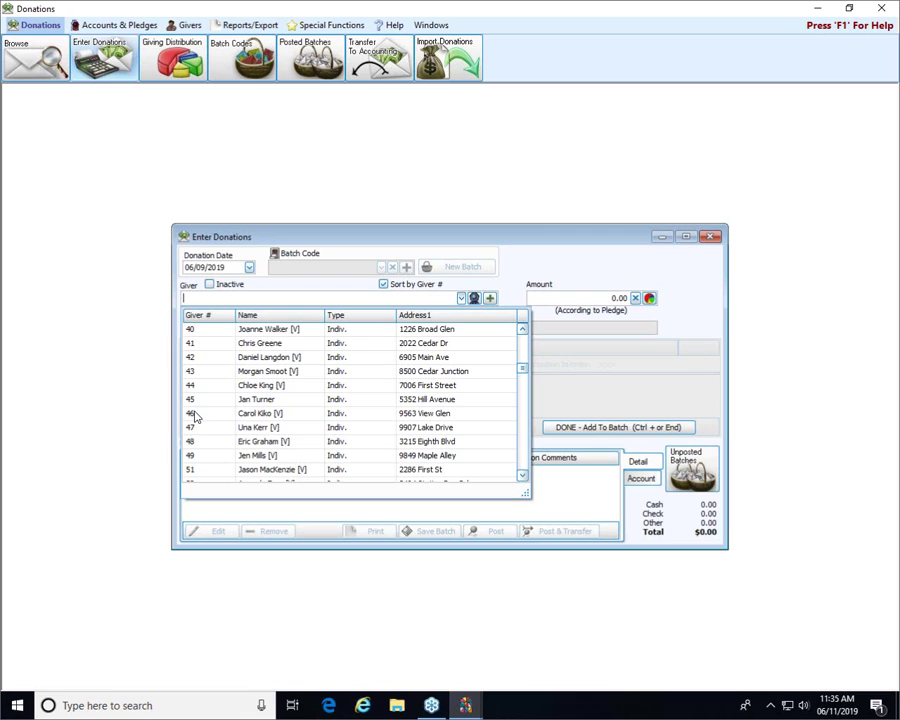
pyautogui.click(409, 286)
pyautogui.click(461, 298)
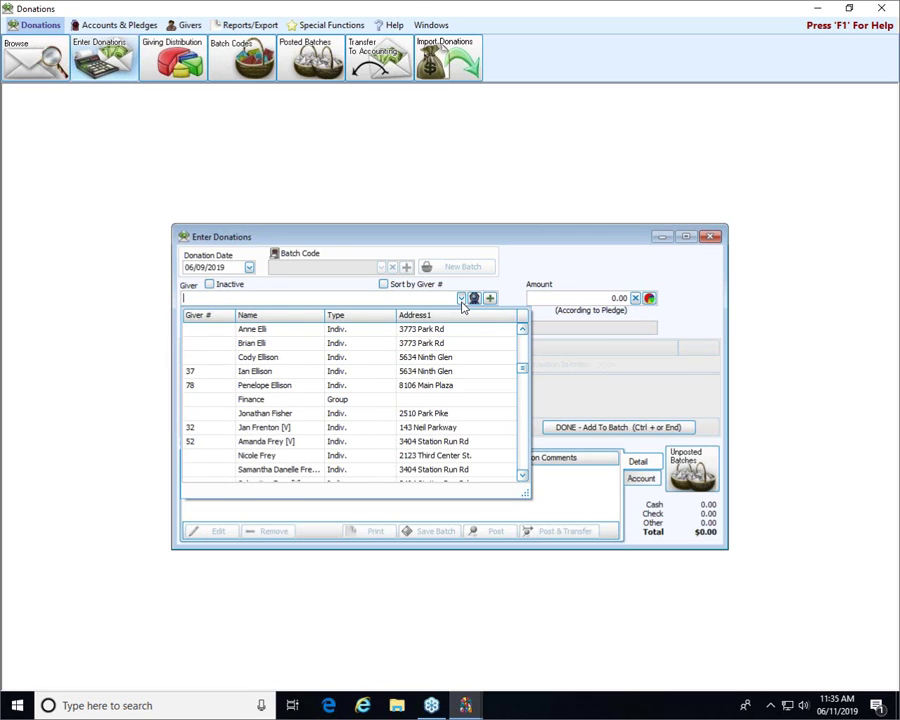
pyautogui.moveTo(528, 373); pyautogui.dragTo(532, 335)
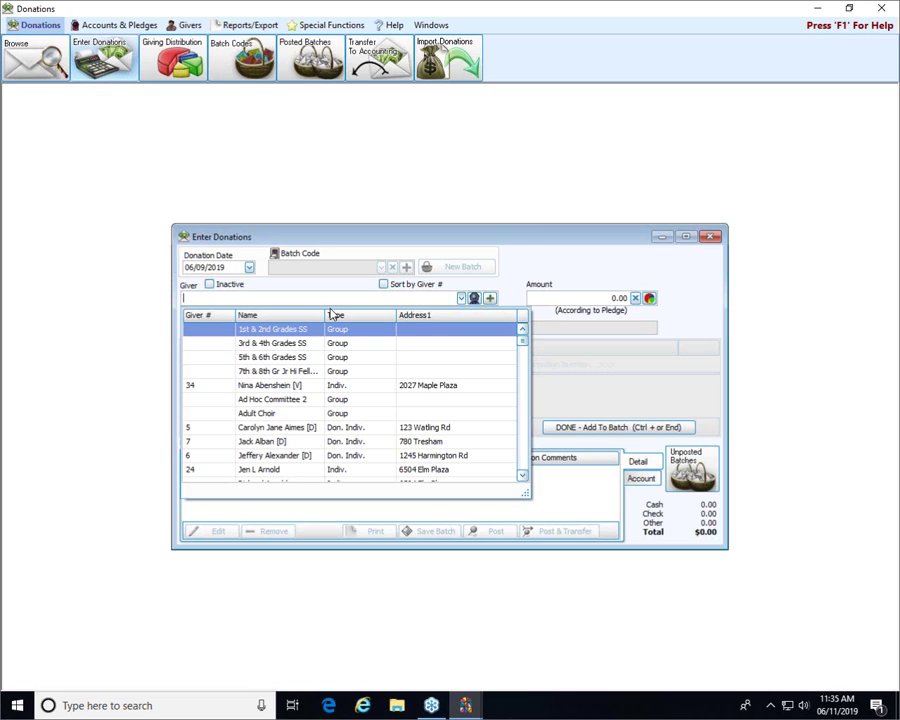
pyautogui.click(410, 286)
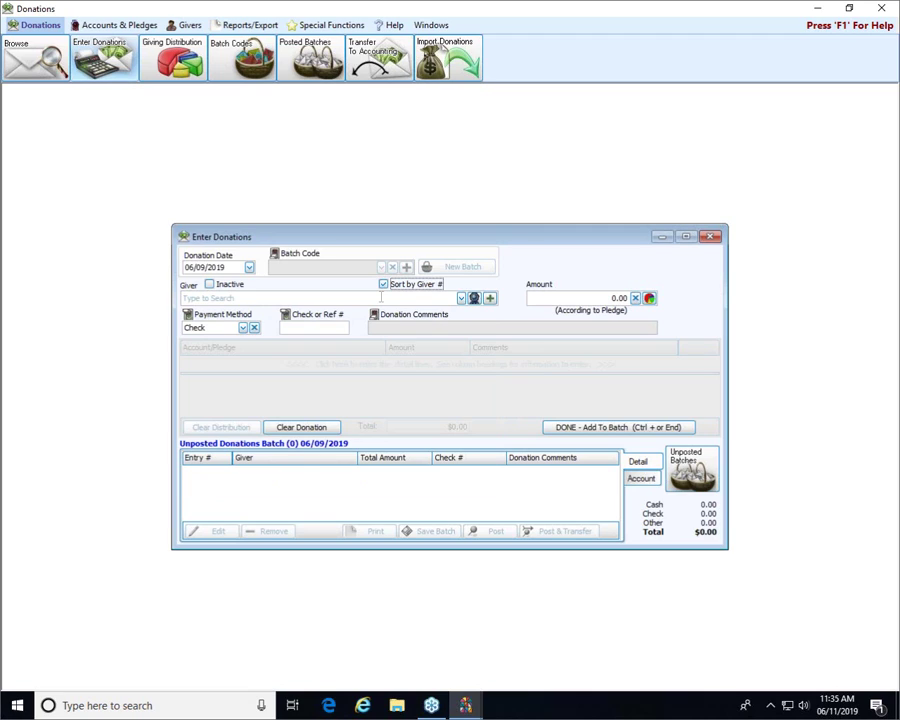
# Include inactive givers in the giver list, look through it, and exclude them again
pyautogui.click(210, 285)
pyautogui.click(461, 298)
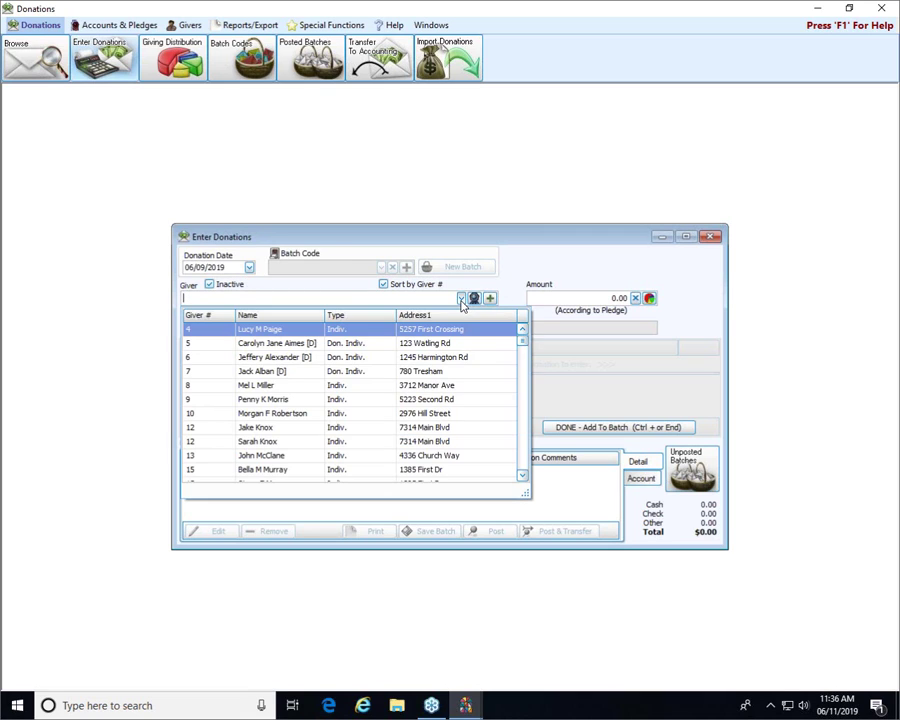
pyautogui.scroll(-3, 452, 342)
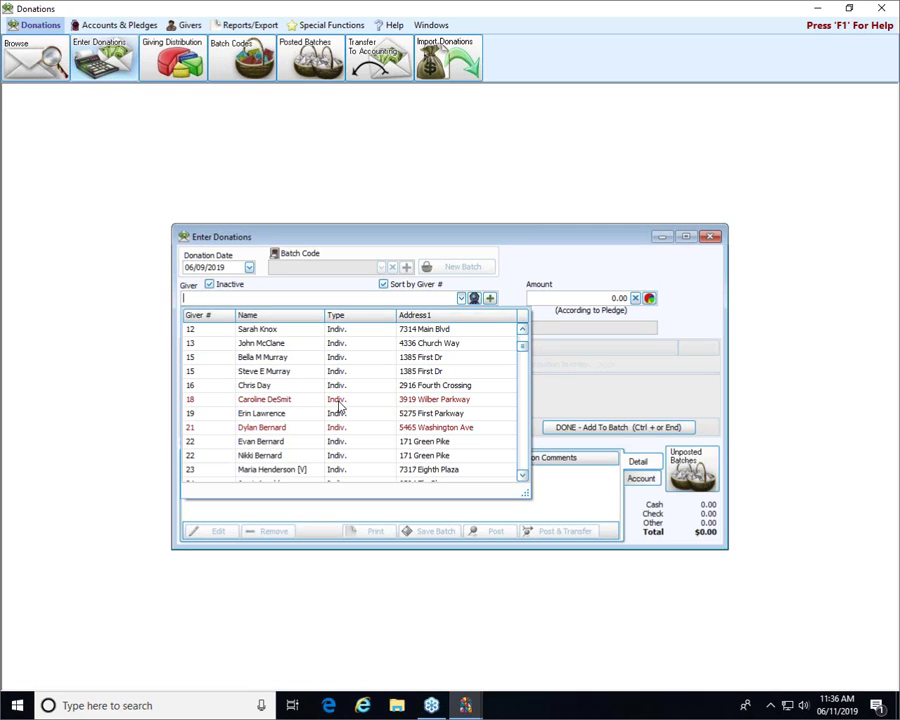
pyautogui.click(232, 285)
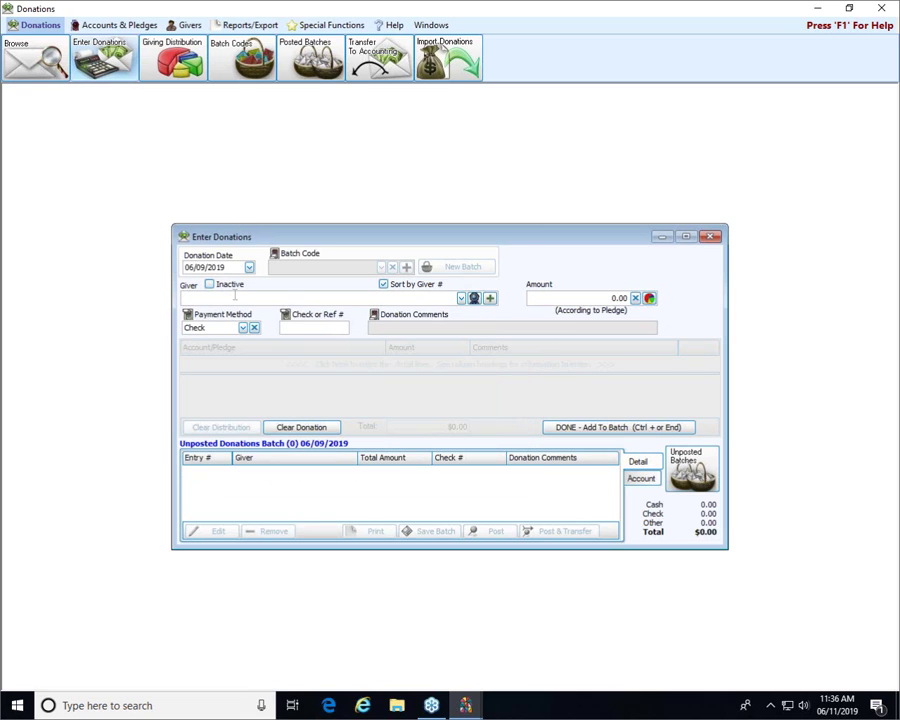
# Select the donation's giver by a partial first name and display the family's pledge and giving summary clear of the form
pyautogui.write('bil')
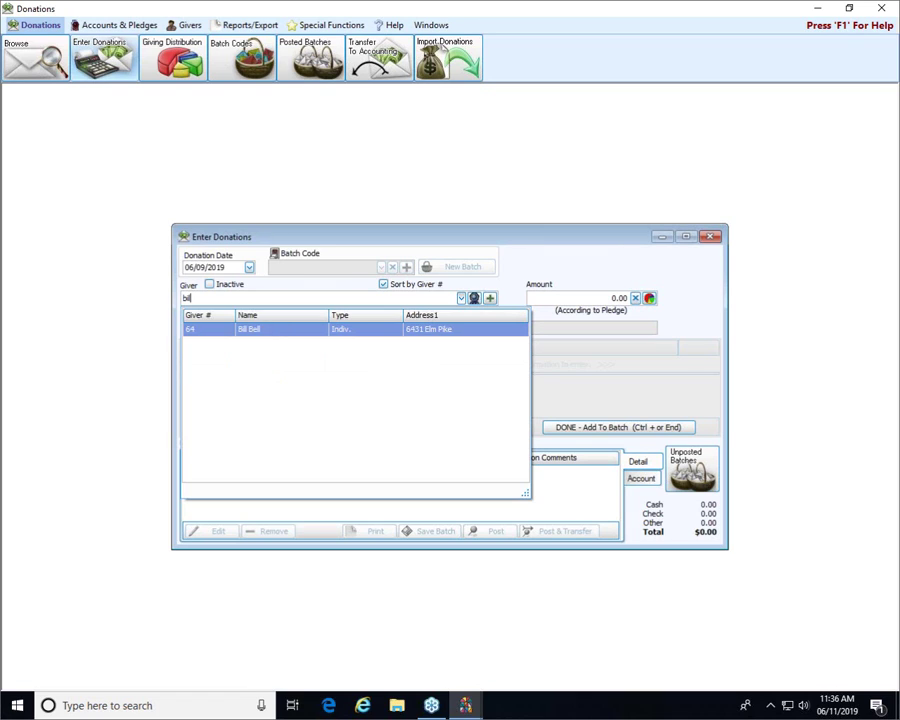
pyautogui.press('Return')
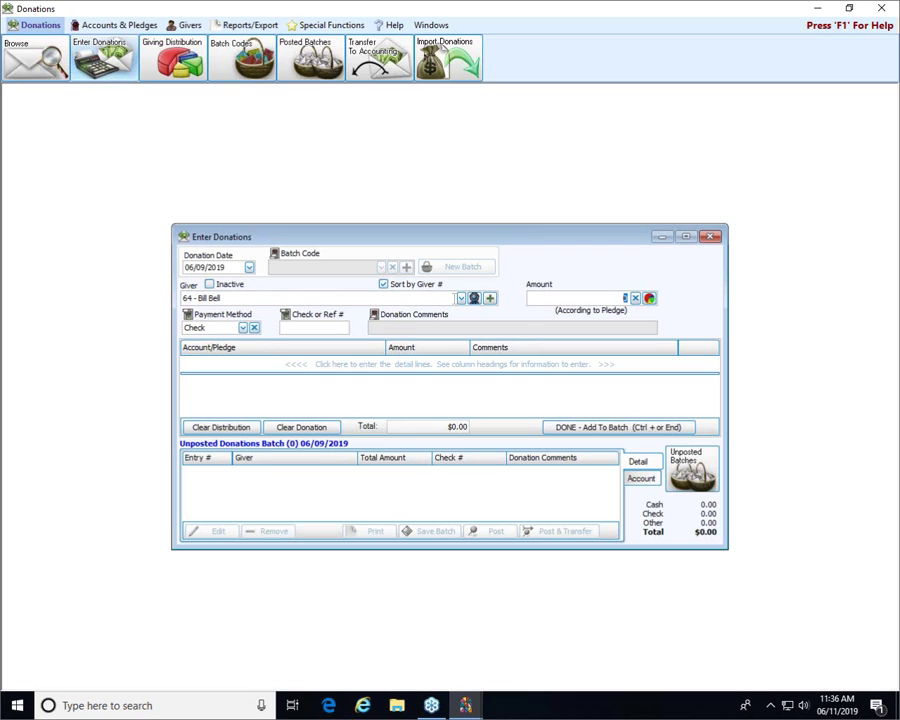
pyautogui.click(475, 298)
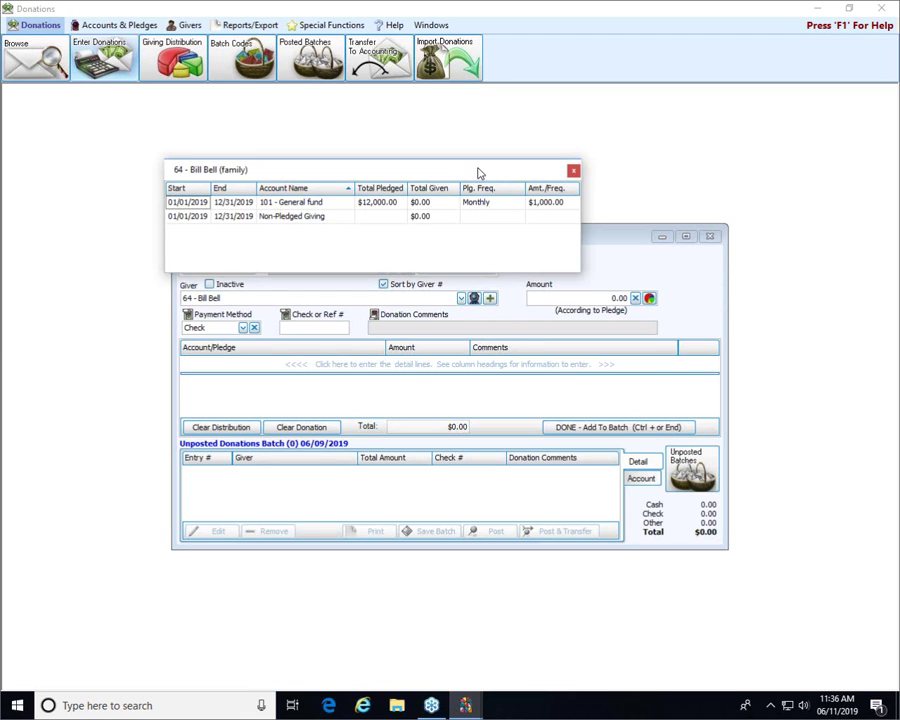
pyautogui.moveTo(475, 169); pyautogui.dragTo(376, 118)
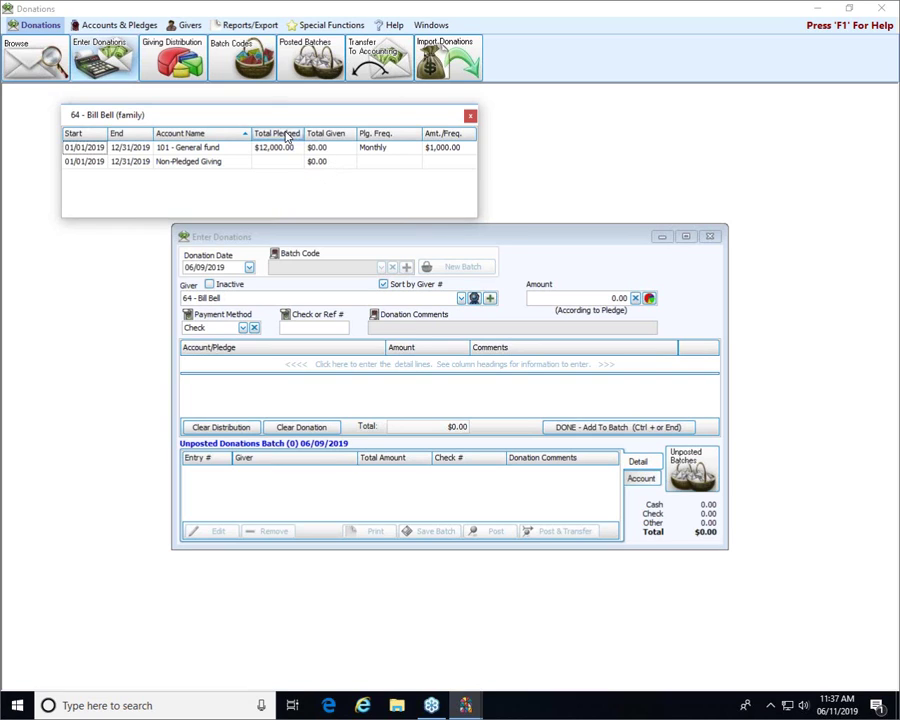
pyautogui.moveTo(225, 116); pyautogui.dragTo(207, 114)
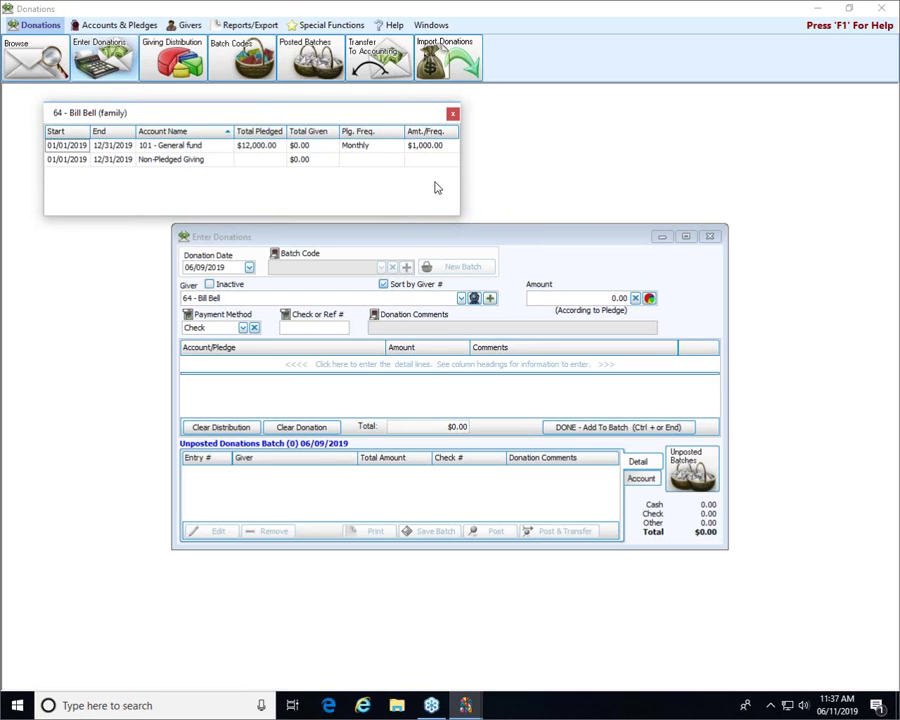
# Close the family's giving summary and view the available options for adding a giver without choosing one
pyautogui.click(453, 113)
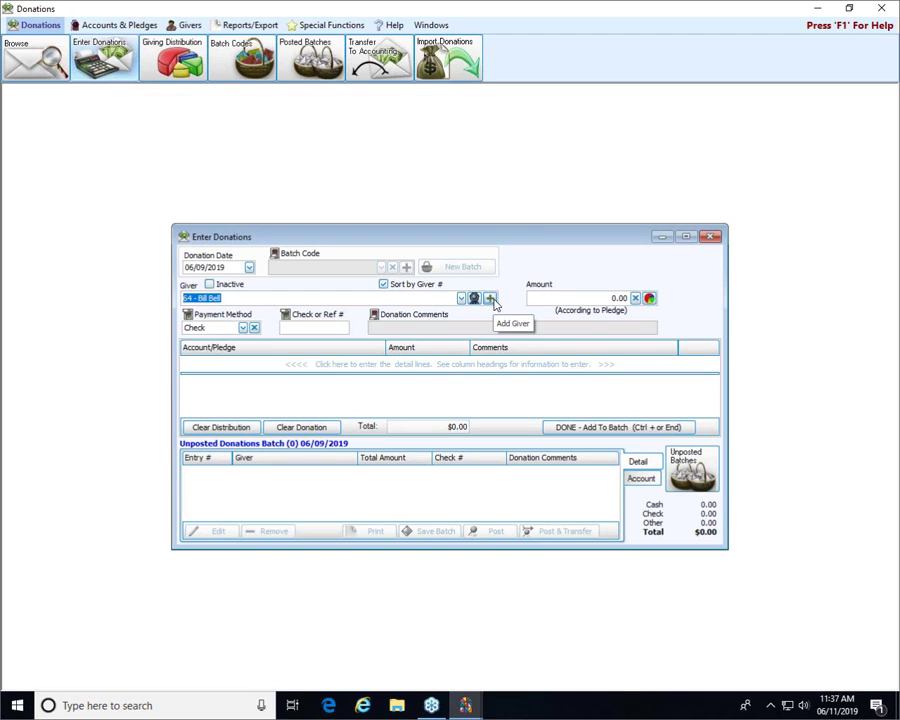
pyautogui.click(490, 299)
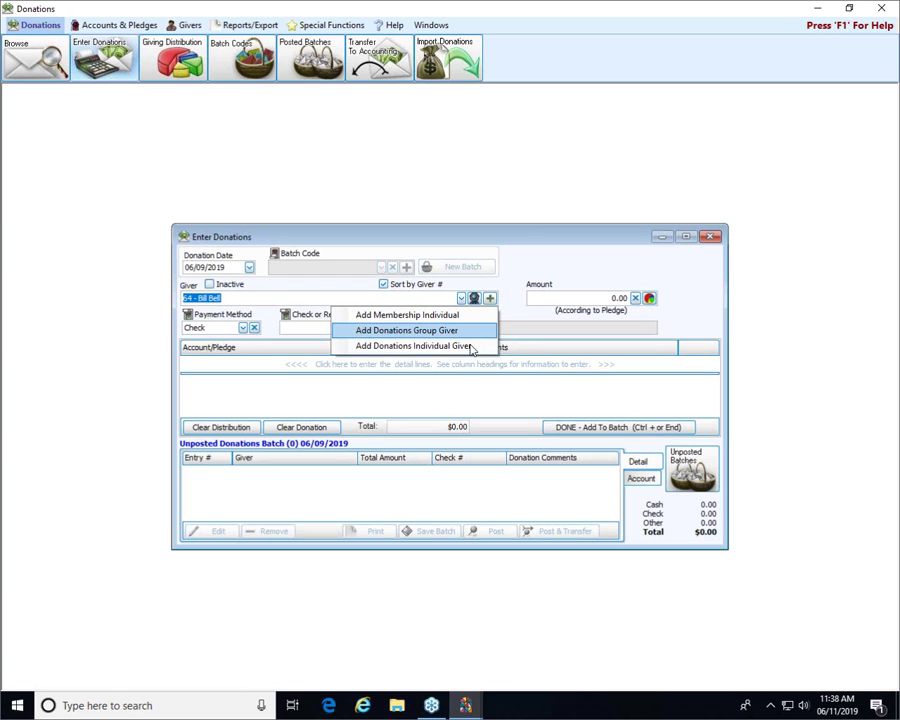
pyautogui.click(613, 267)
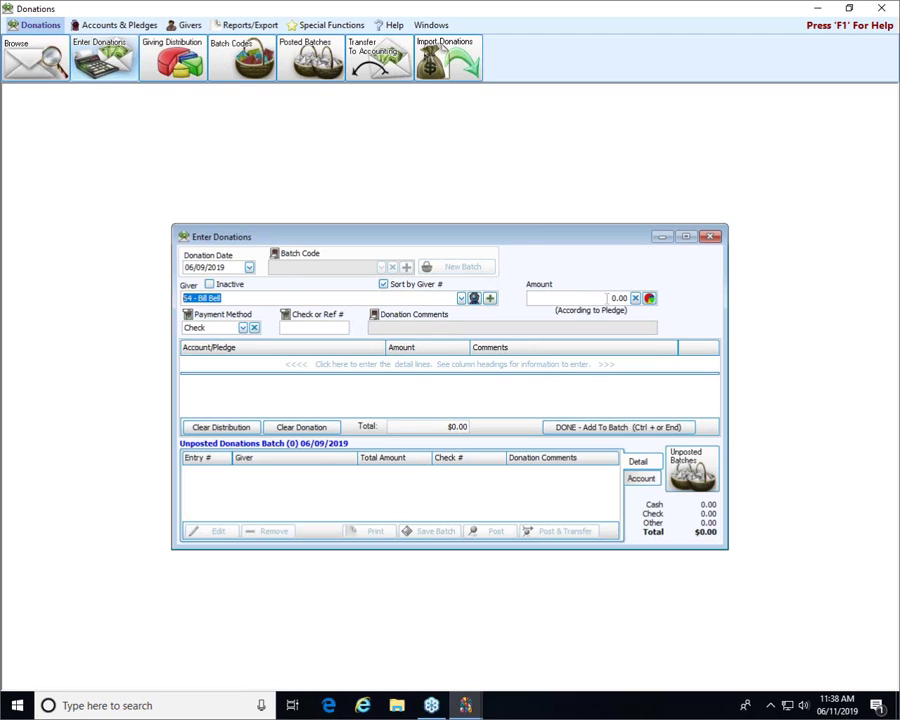
# Set the donation amount to 50.00 for the selected giver
pyautogui.click(599, 298)
pyautogui.write('50')
pyautogui.press('Tab')
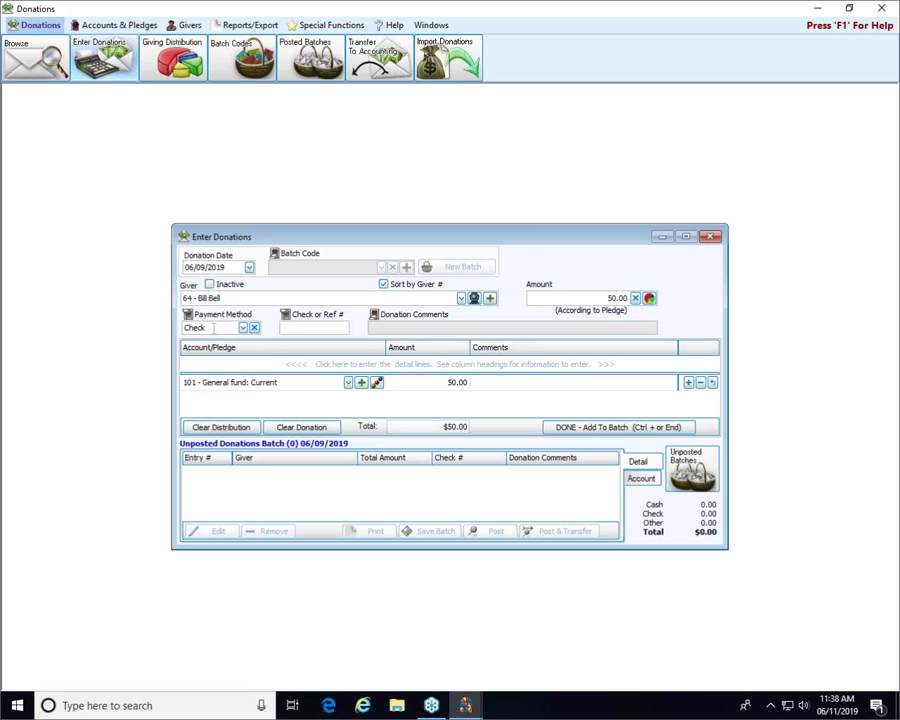
# Try Cash as the payment method, clear it, and disable and re-enable the Payment Method field
pyautogui.click(242, 327)
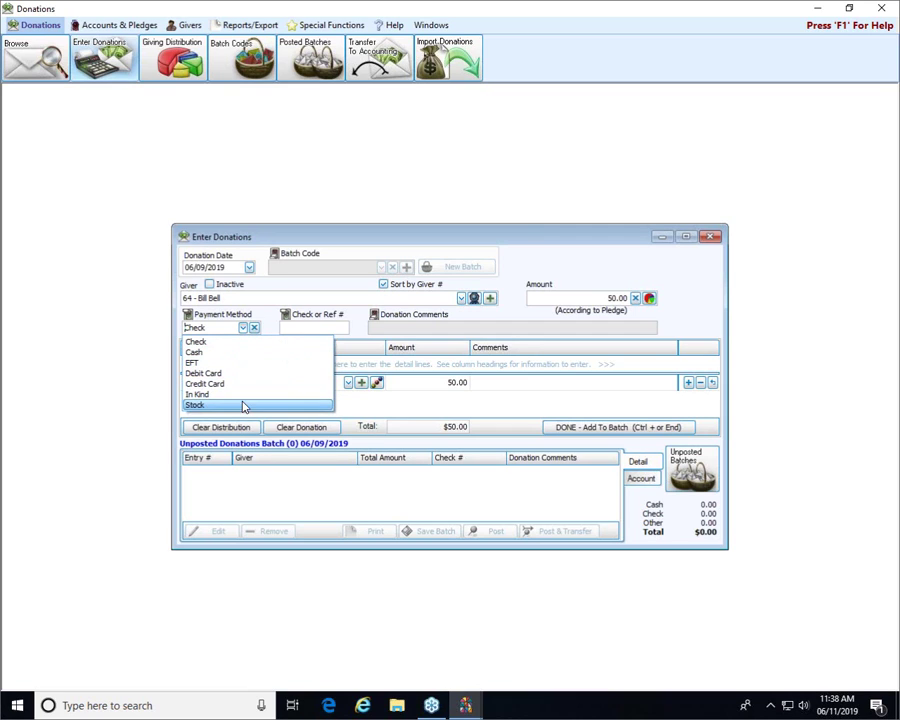
pyautogui.click(243, 352)
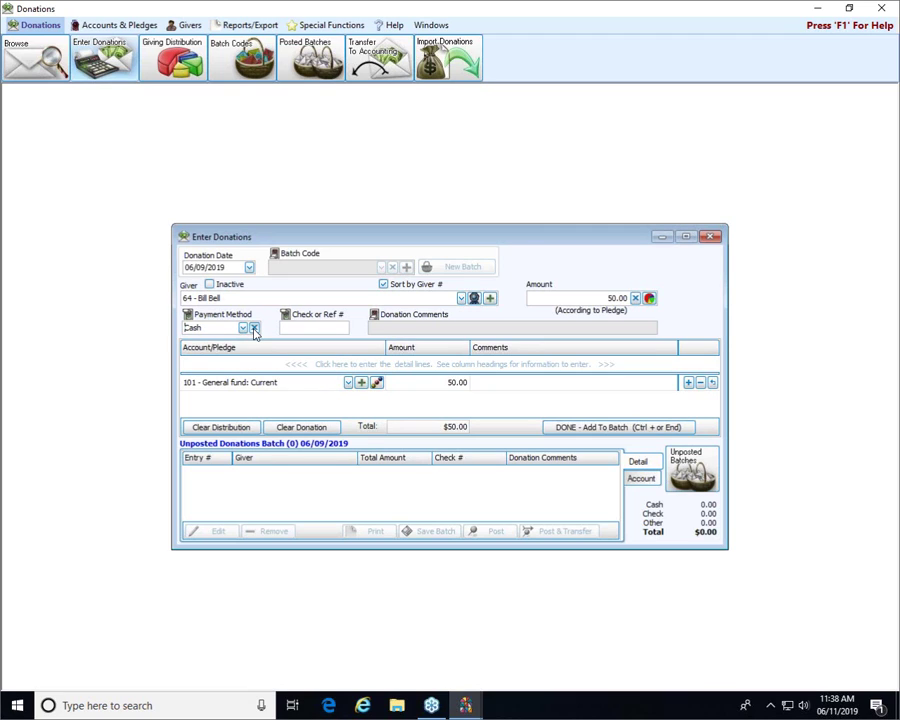
pyautogui.click(253, 330)
pyautogui.click(188, 315)
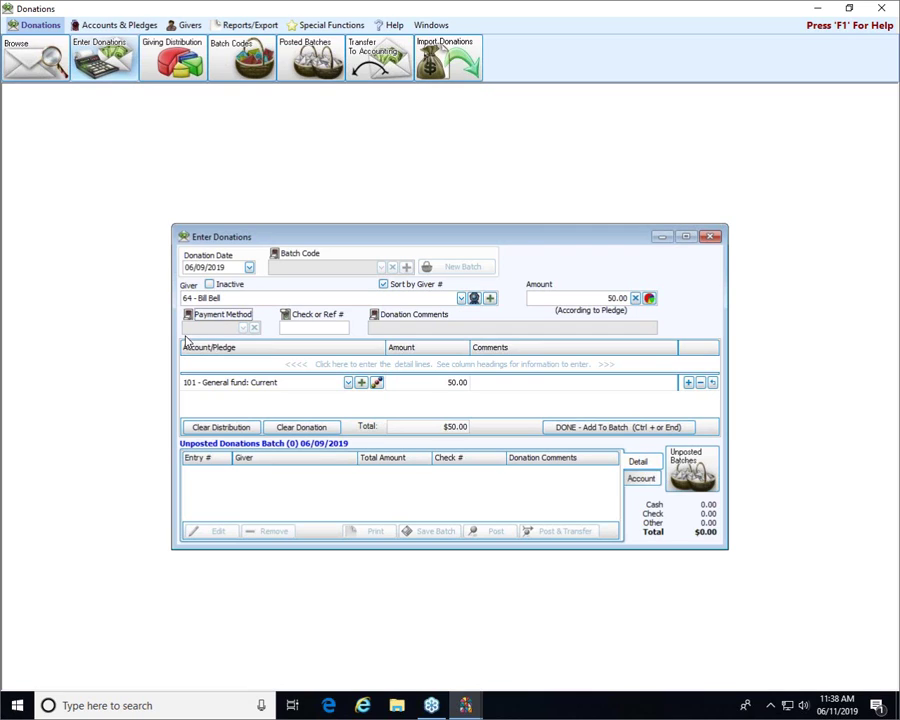
pyautogui.click(187, 316)
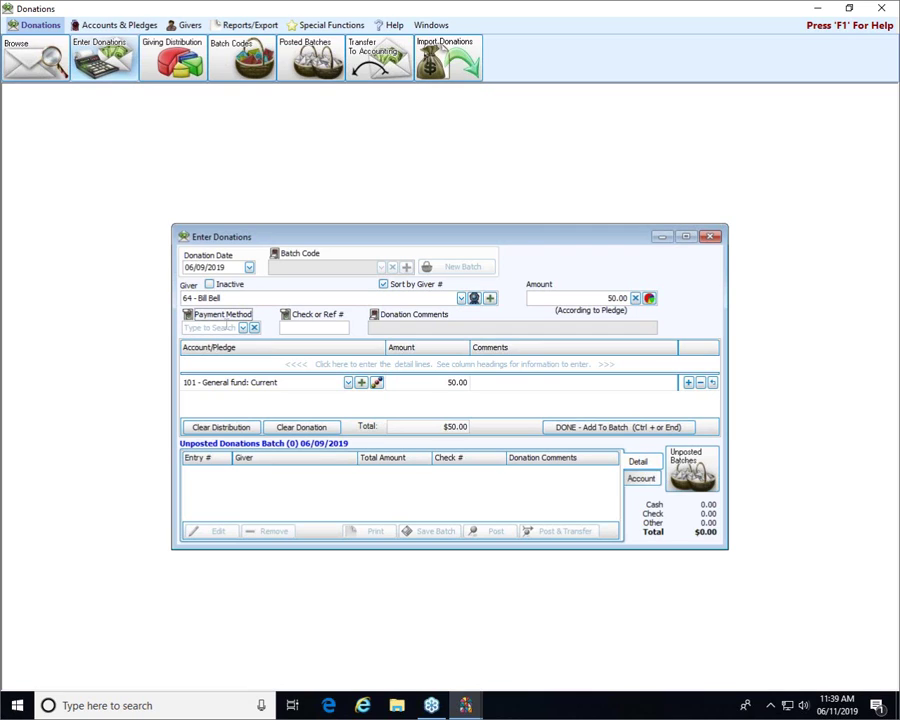
# Set the payment method to Check and enter 1234 as the check or reference number
pyautogui.click(232, 327)
pyautogui.write('Check')
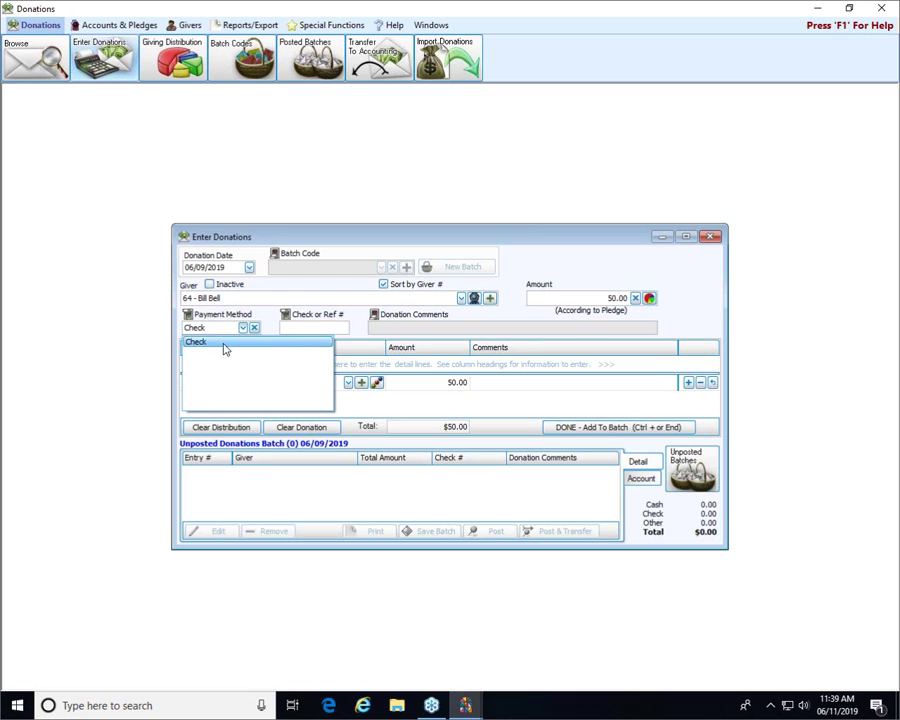
pyautogui.click(223, 344)
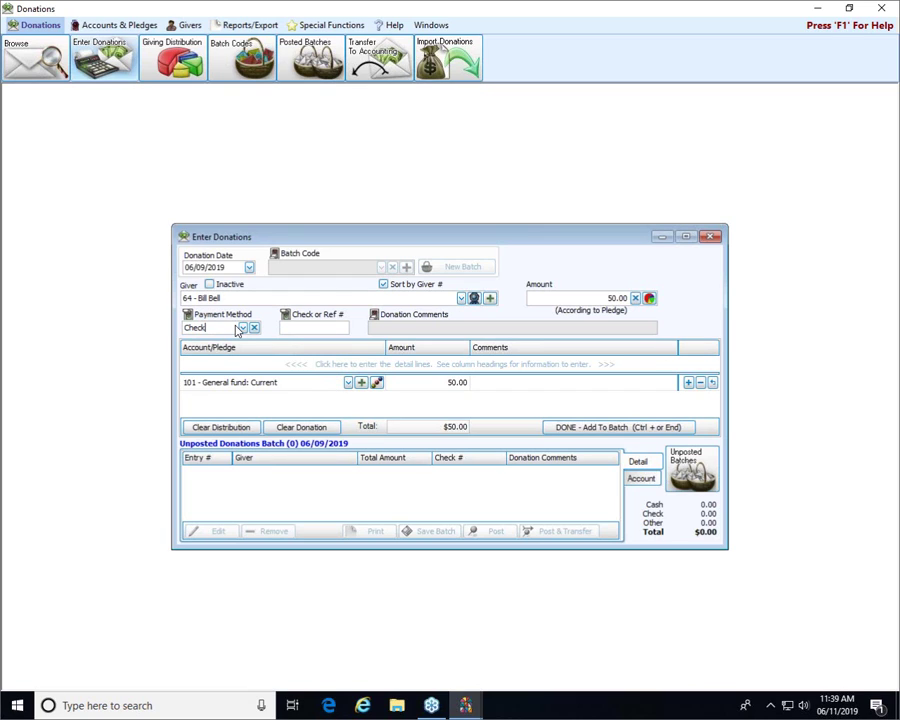
pyautogui.click(331, 325)
pyautogui.write('1234')
# Try out enabling and disabling the Donation Comments field, leaving it disabled
pyautogui.click(374, 316)
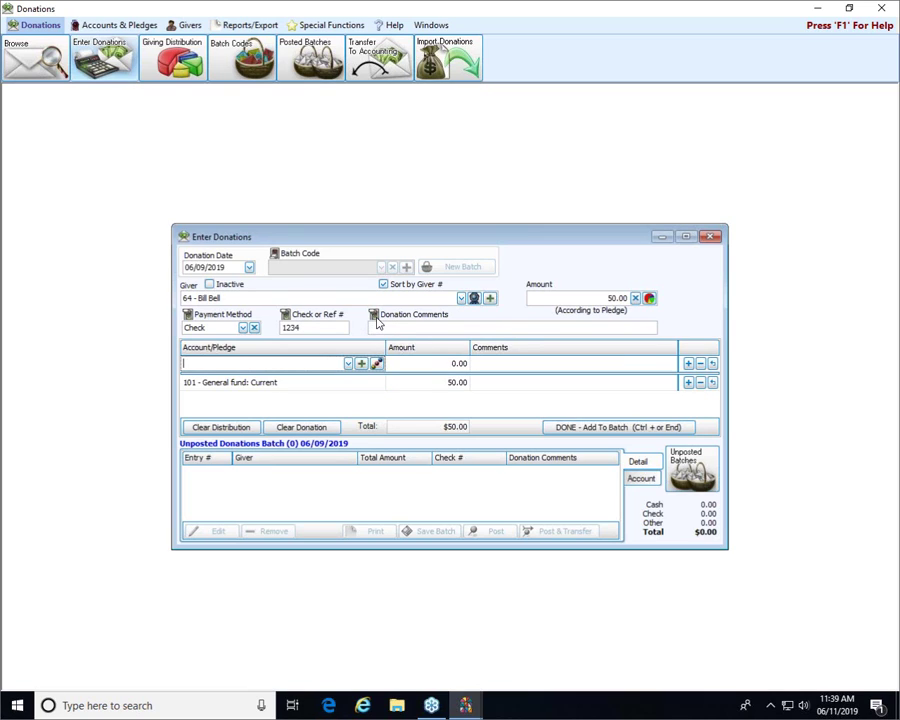
pyautogui.click(376, 320)
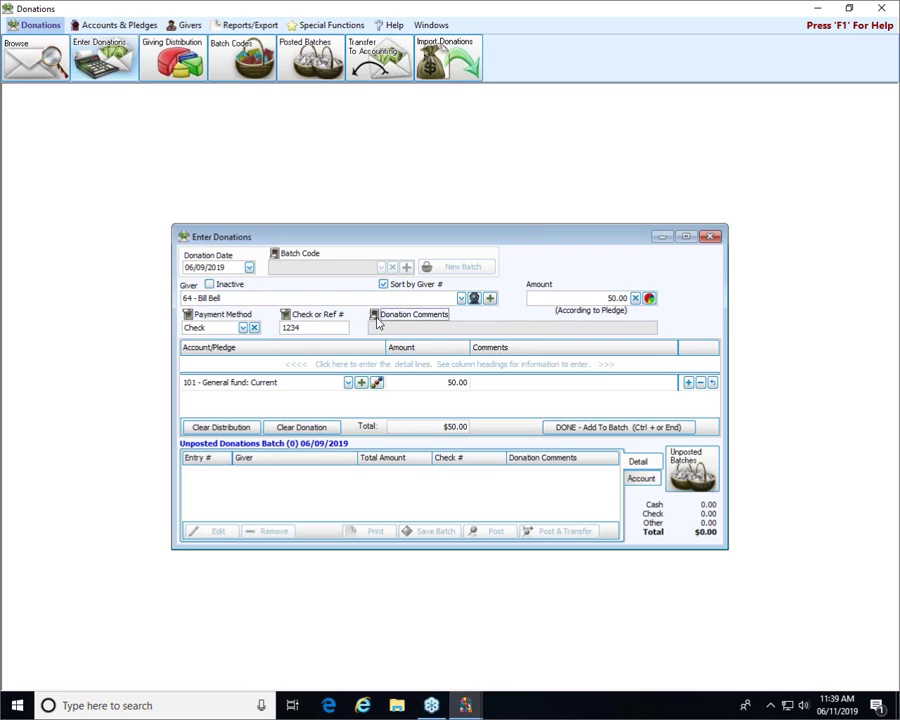
pyautogui.click(377, 321)
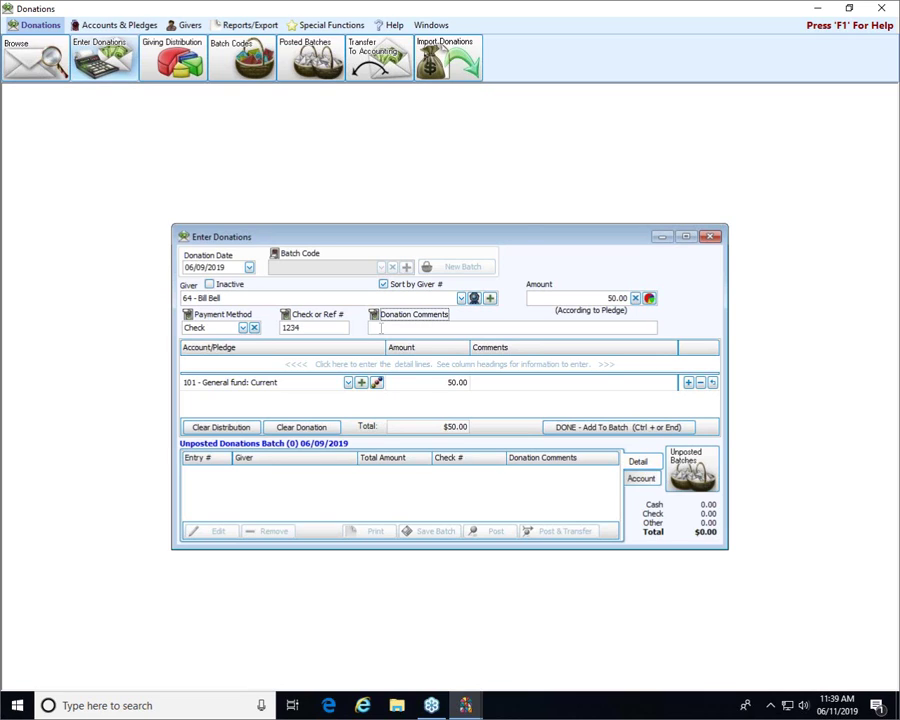
pyautogui.click(380, 327)
pyautogui.click(374, 314)
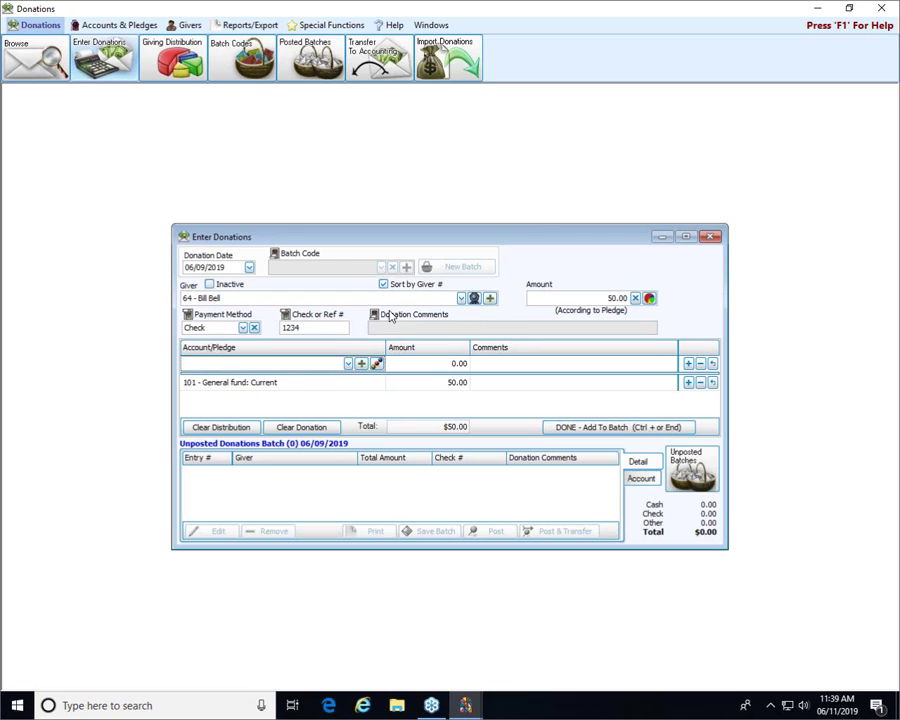
# Change the detail line's account to 102 - Missions, and view the giving account order without changing it
pyautogui.click(239, 384)
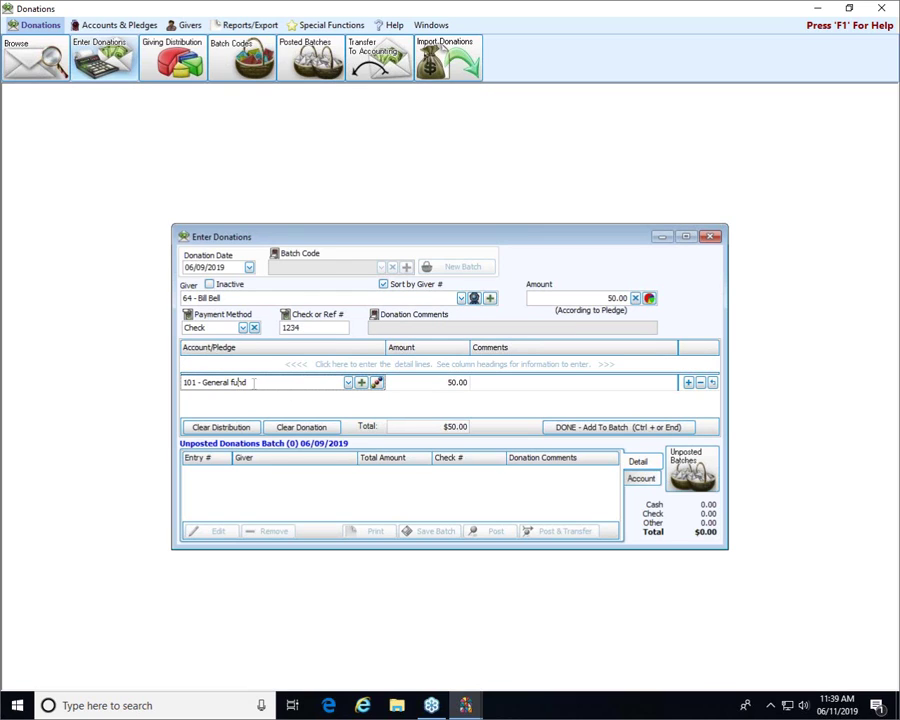
pyautogui.click(348, 384)
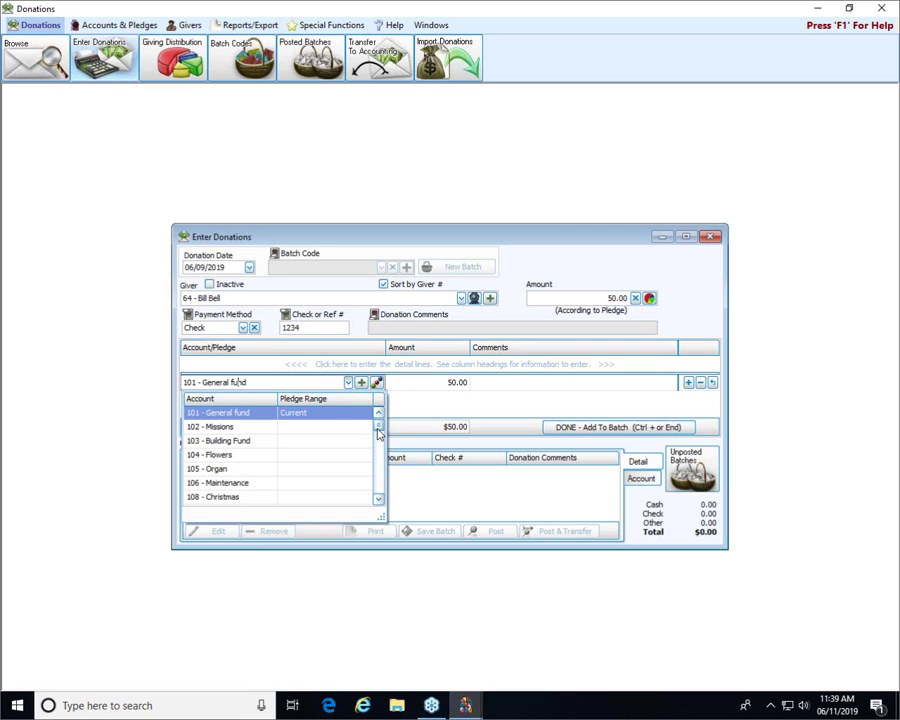
pyautogui.moveTo(378, 432)
pyautogui.mouseDown()
pyautogui.moveTo(386, 493)
pyautogui.moveTo(378, 410)
pyautogui.mouseUp()
pyautogui.click(259, 427)
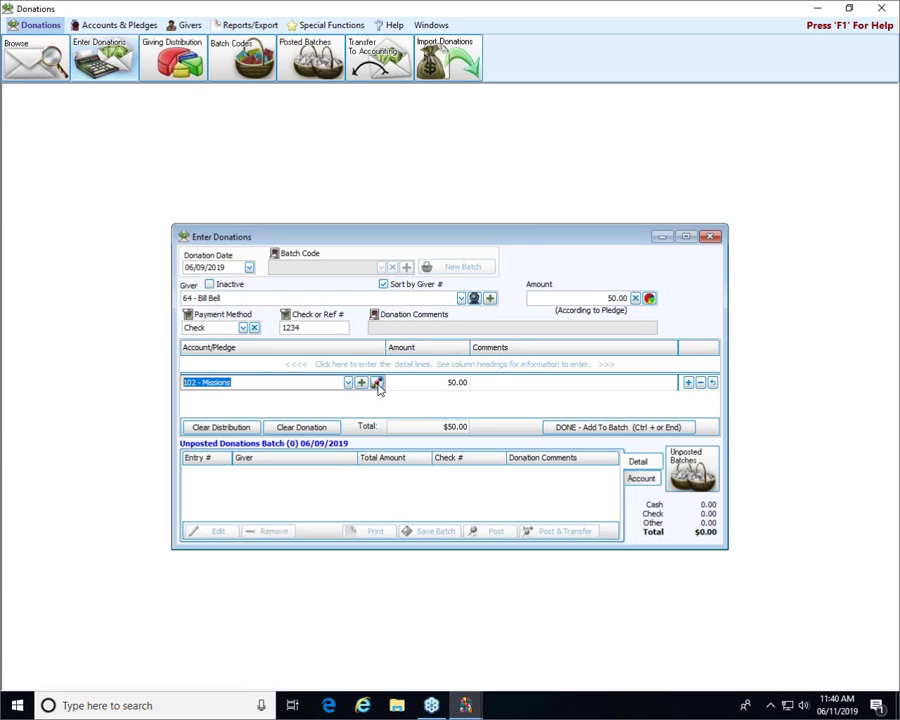
pyautogui.click(378, 386)
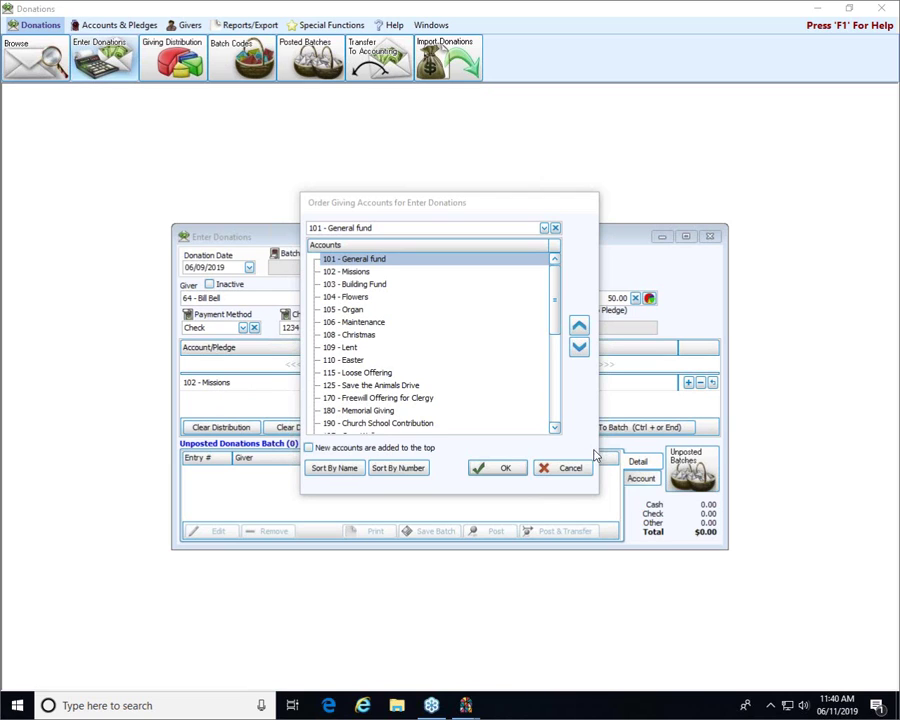
pyautogui.click(566, 469)
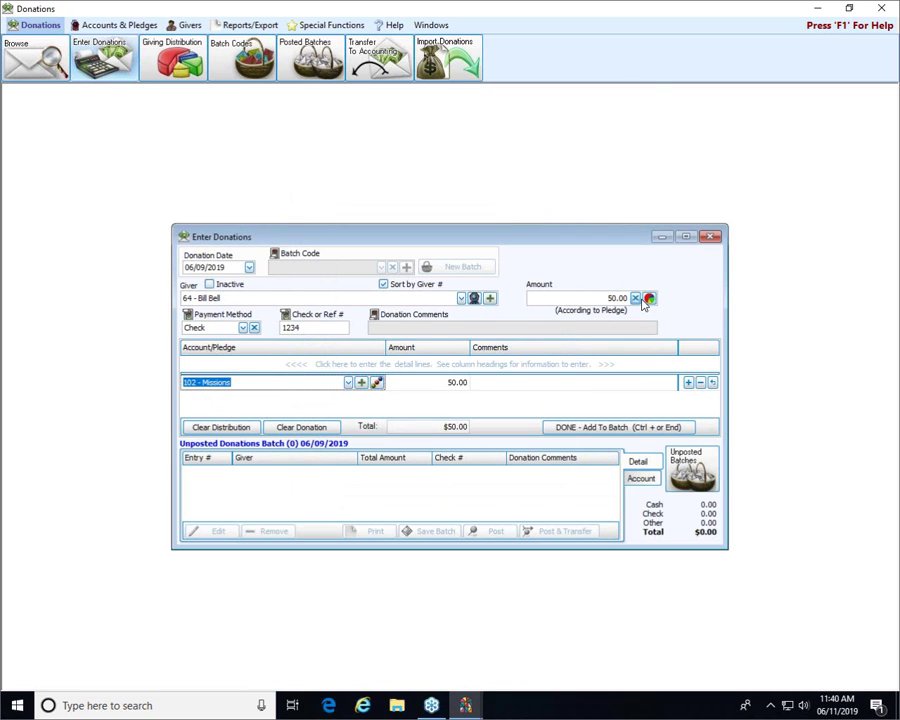
# Set the donation's giving distribution to Manual Distribution
pyautogui.click(649, 299)
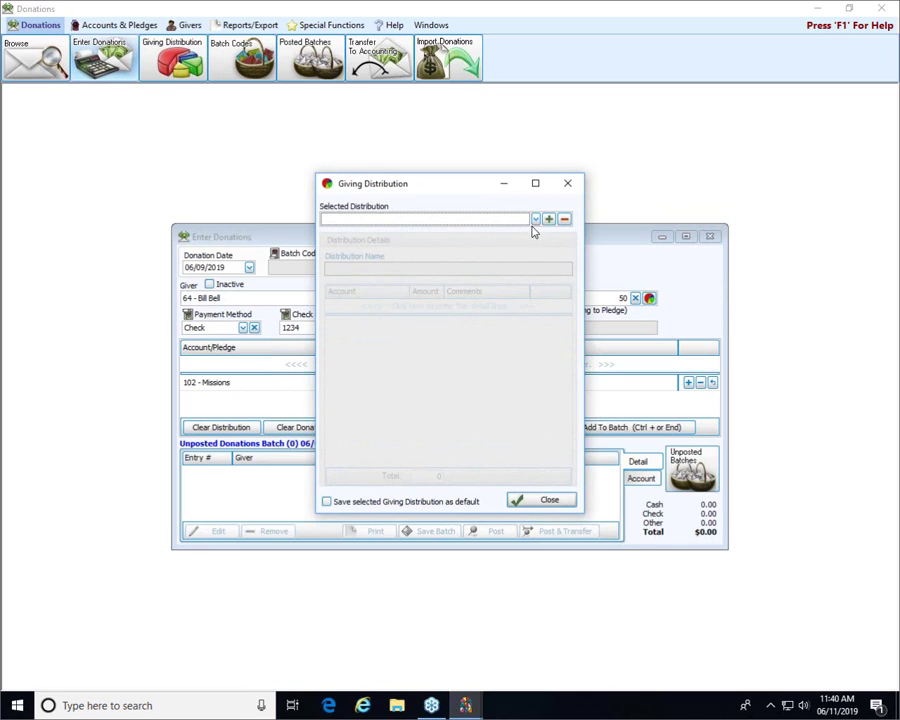
pyautogui.click(536, 219)
pyautogui.click(457, 268)
pyautogui.click(551, 501)
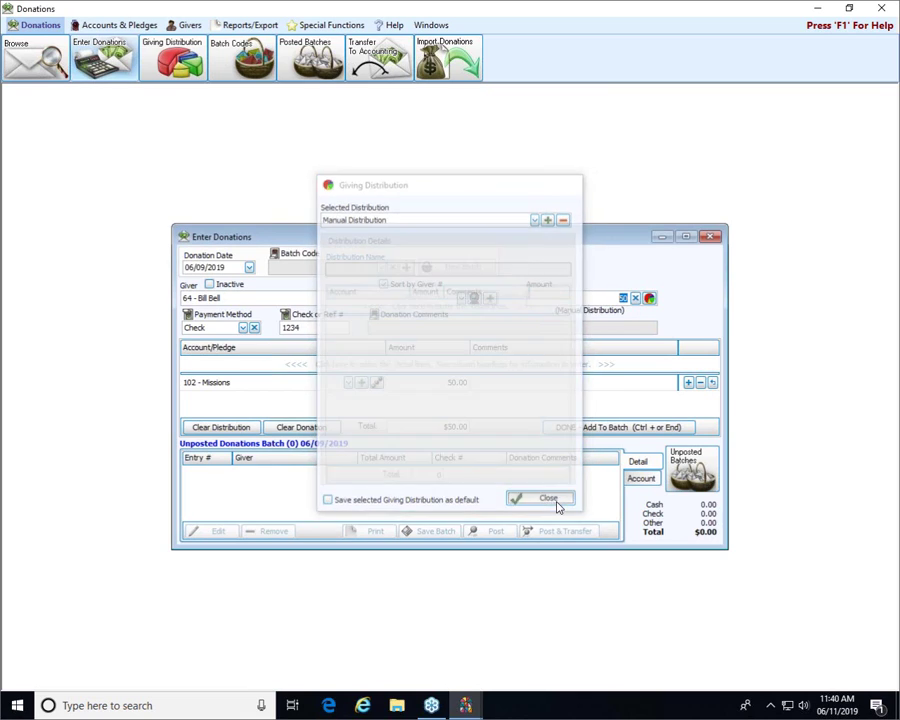
# Reorder the giving accounts so that 104 - Flowers comes directly after 101 - General fund, and save the order
pyautogui.click(349, 382)
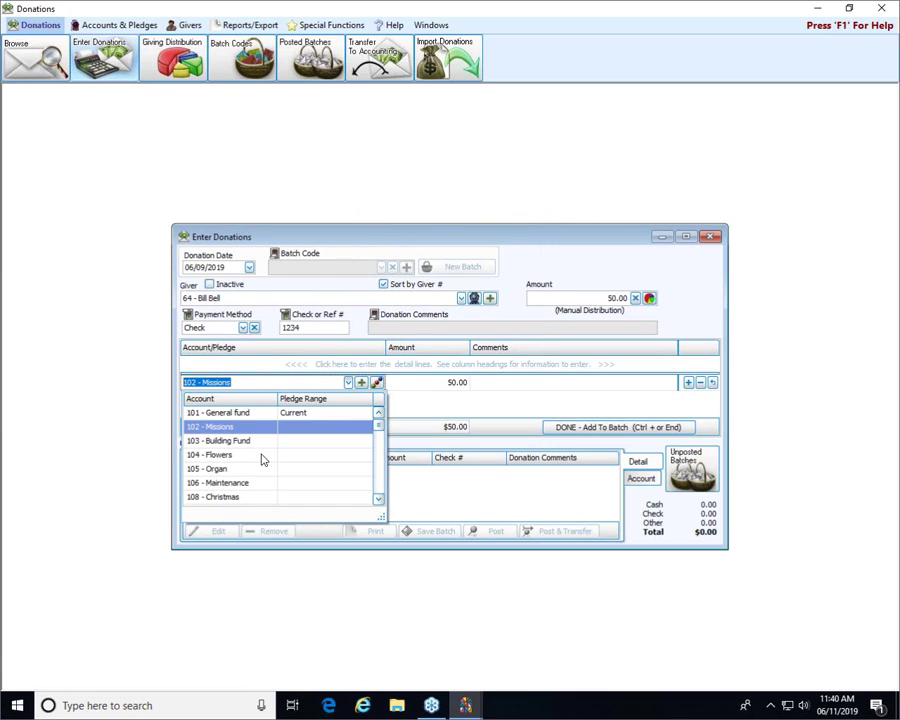
pyautogui.click(377, 384)
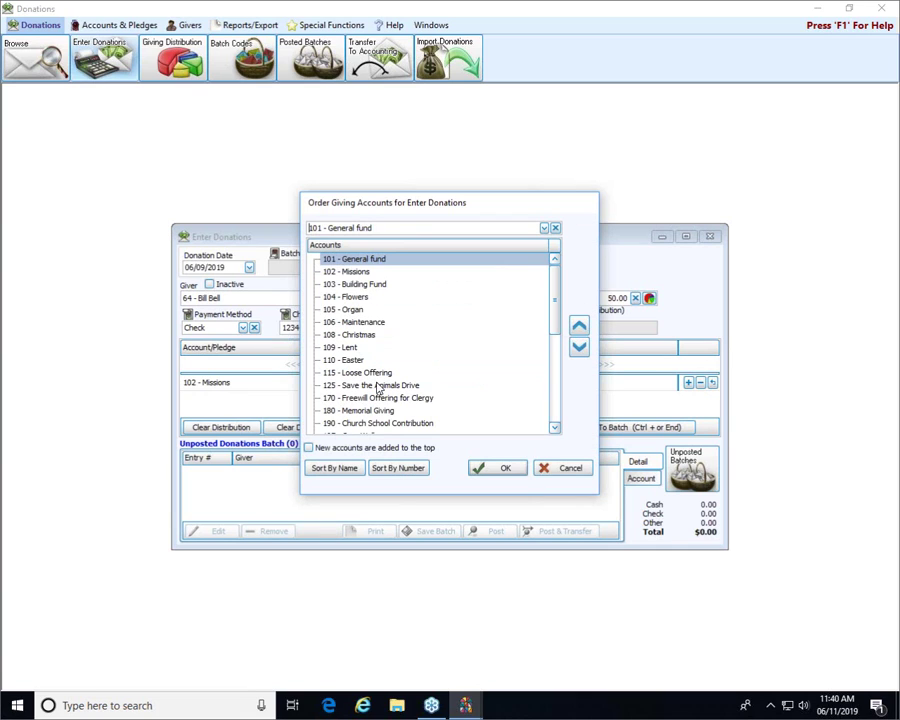
pyautogui.click(361, 298)
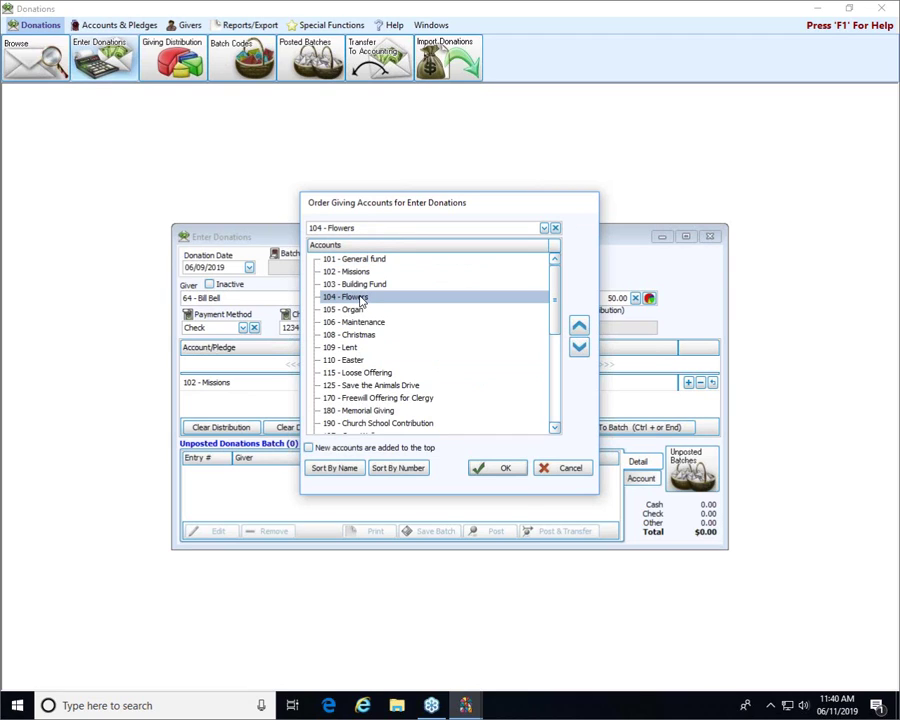
pyautogui.click(580, 326)
pyautogui.click(580, 326)
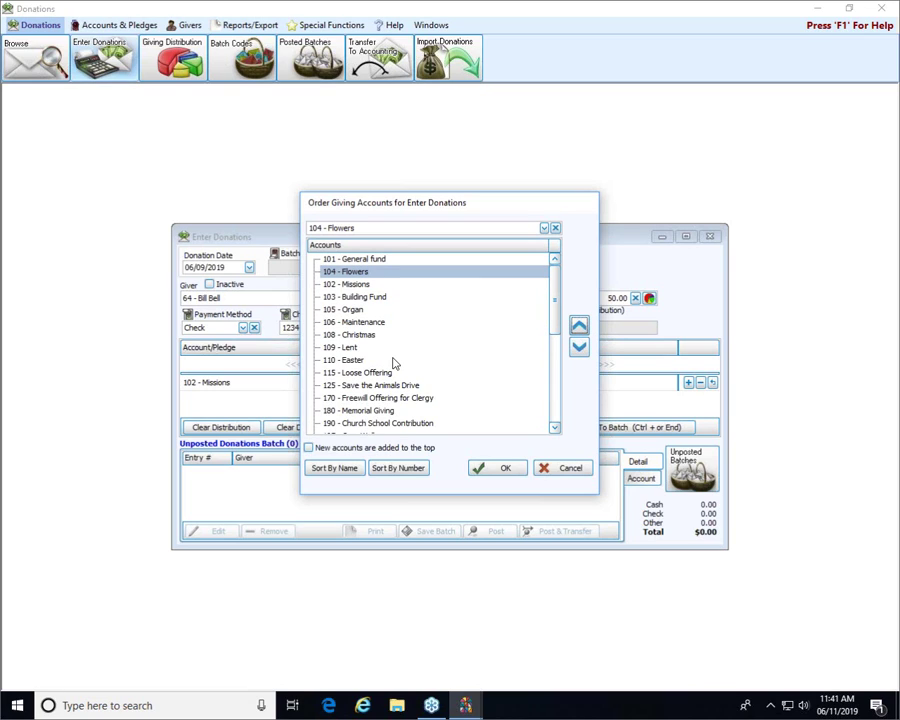
pyautogui.click(506, 469)
# Remove the Missions detail line and add a line of 25.00 for 101 - General fund
pyautogui.click(700, 383)
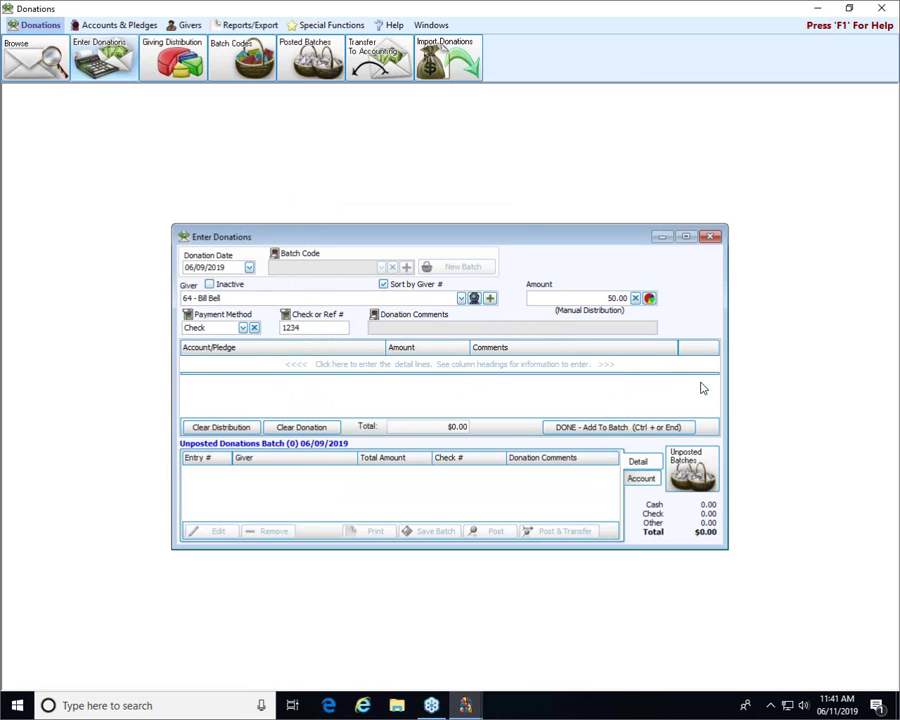
pyautogui.click(362, 362)
pyautogui.click(348, 363)
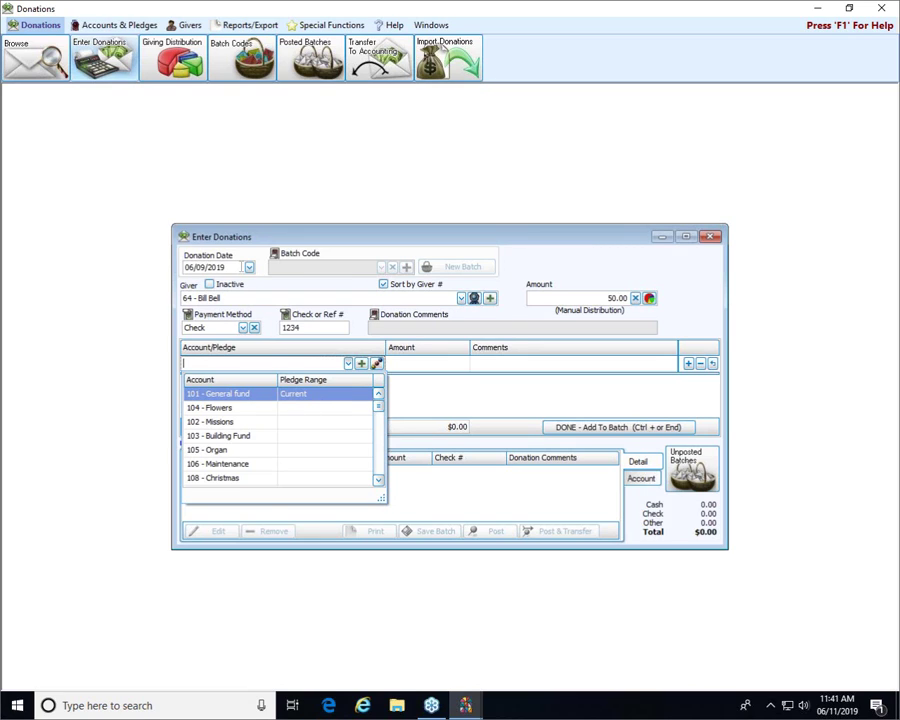
pyautogui.click(256, 399)
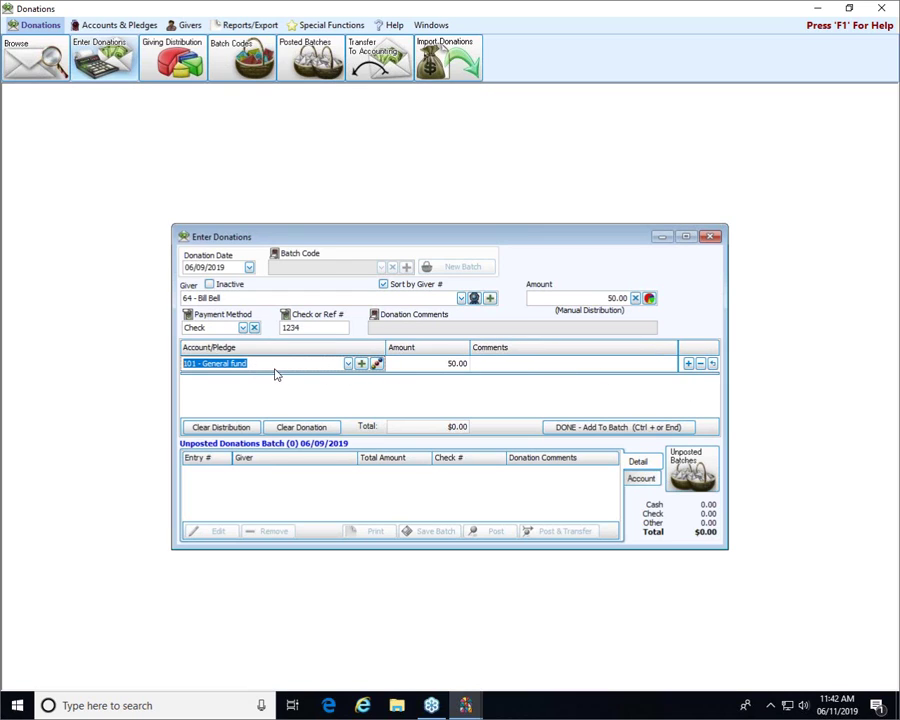
pyautogui.click(517, 369)
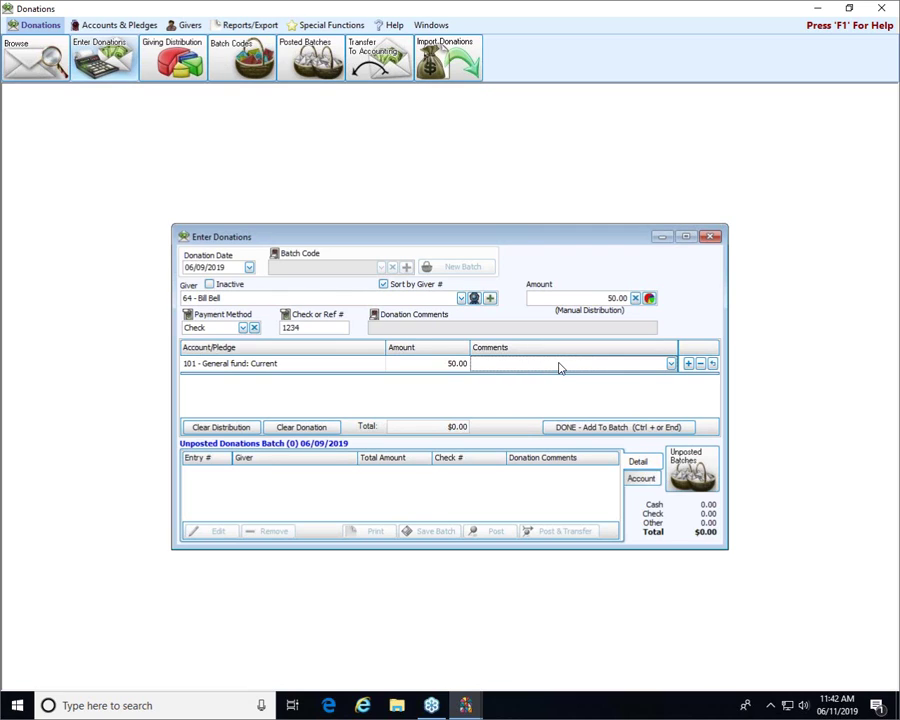
pyautogui.click(444, 366)
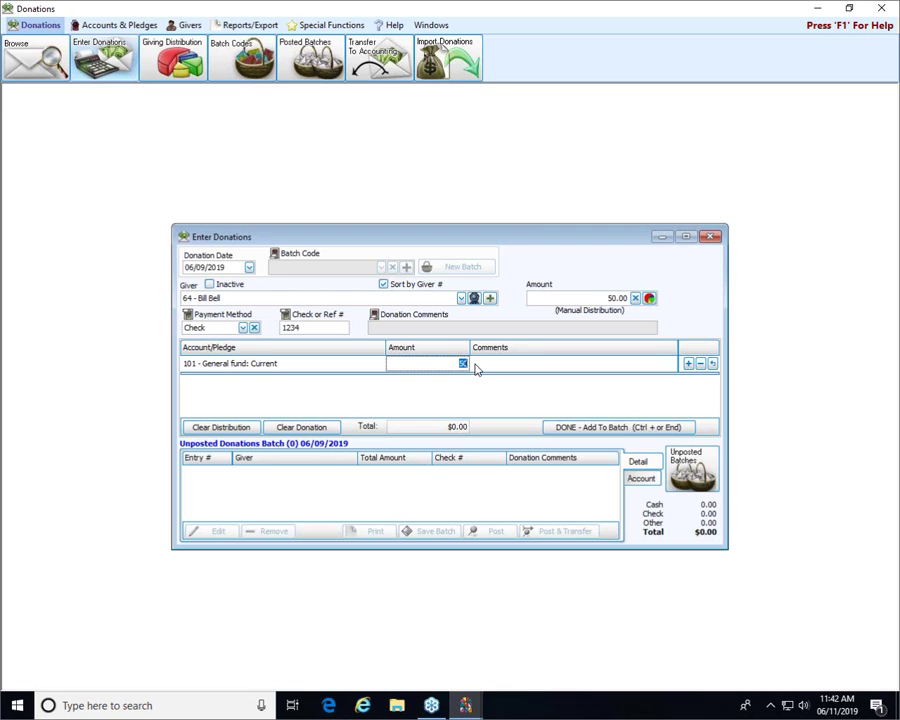
pyautogui.write('25')
pyautogui.click(689, 366)
pyautogui.click(689, 366)
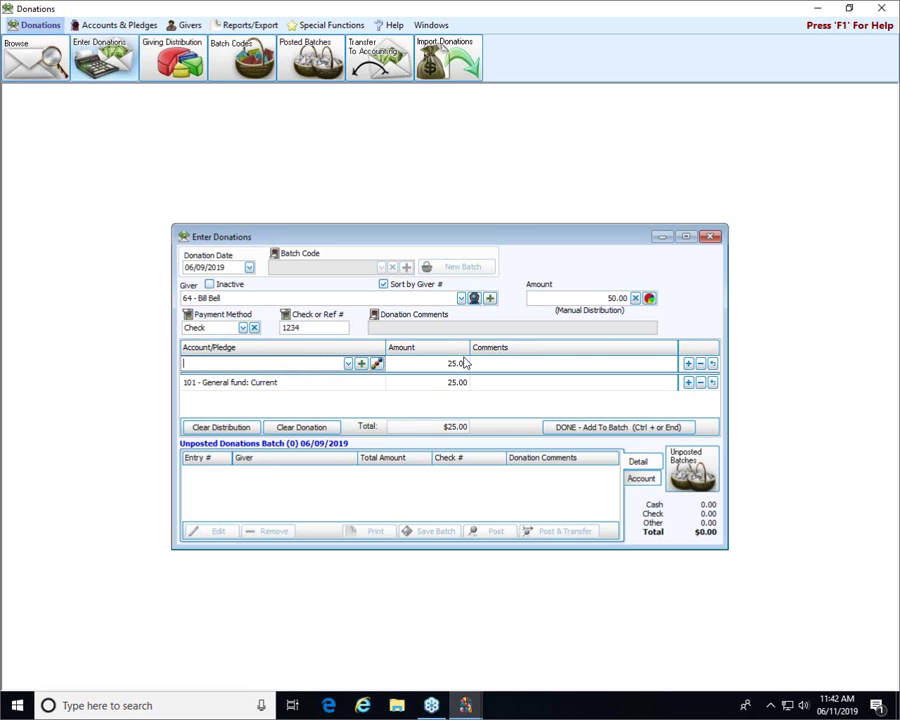
# Assign the remaining 25.00 to 104 - Flowers and add the completed donation to the unposted batch
pyautogui.click(347, 366)
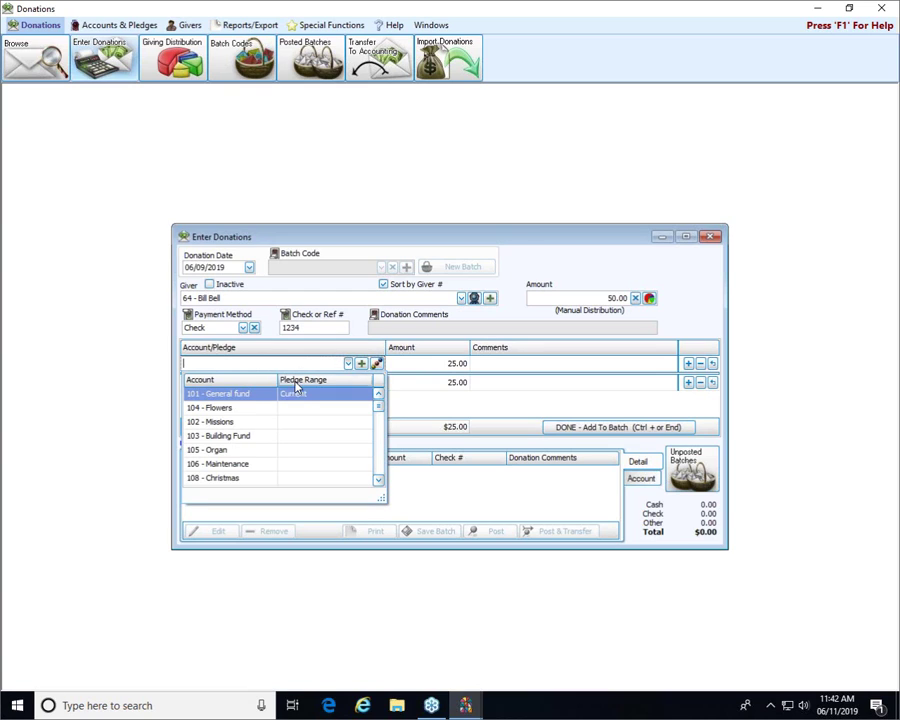
pyautogui.click(254, 407)
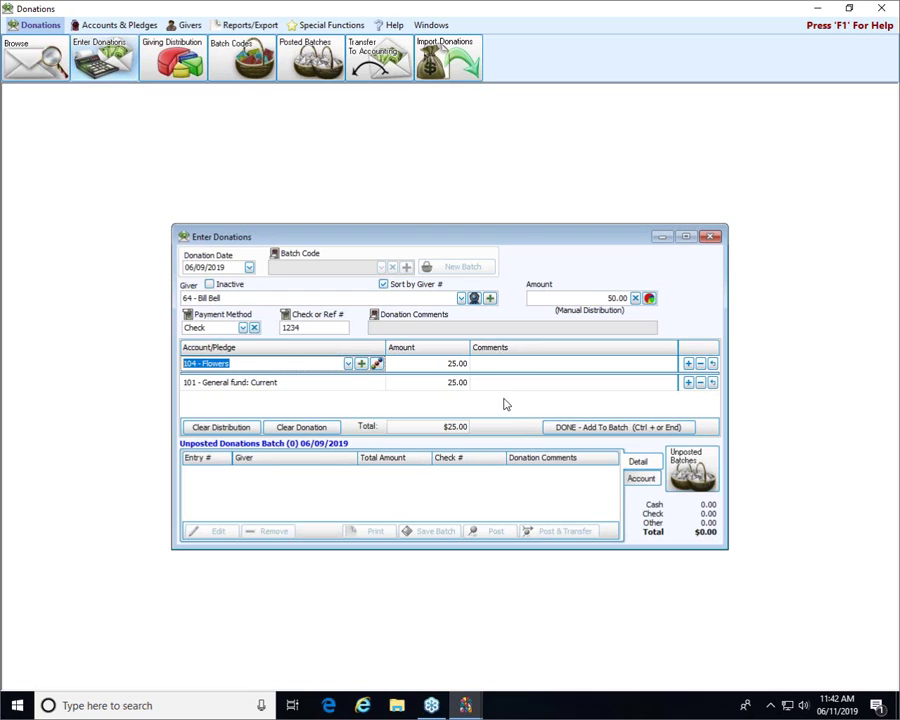
pyautogui.click(657, 431)
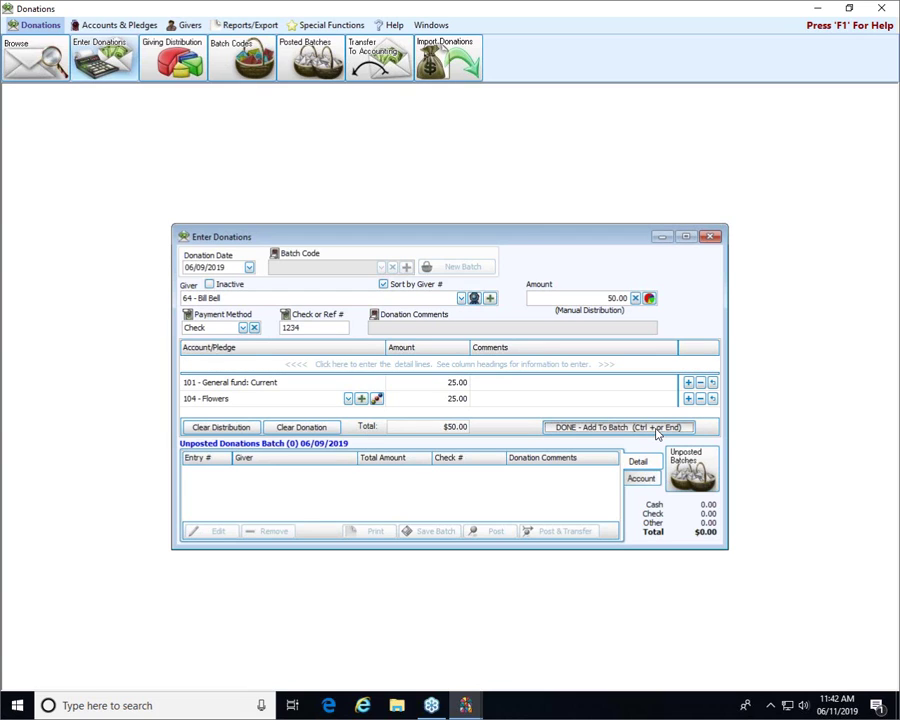
pyautogui.click(657, 429)
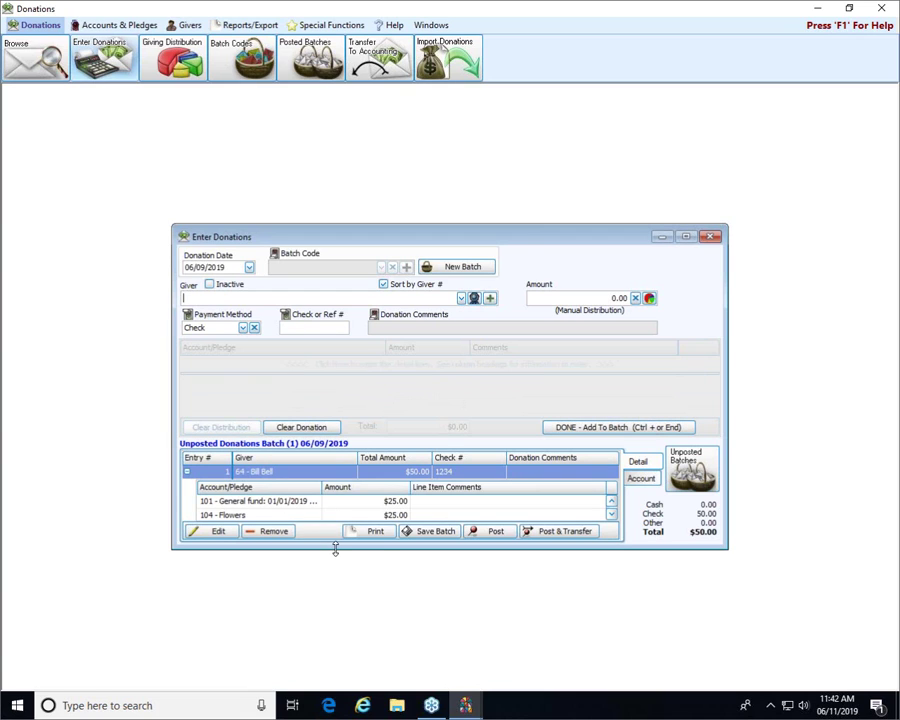
# Enlarge the donation entry window downward, move it up, and start a 25.00 cash donation for the next giver
pyautogui.moveTo(335, 549); pyautogui.dragTo(342, 655)
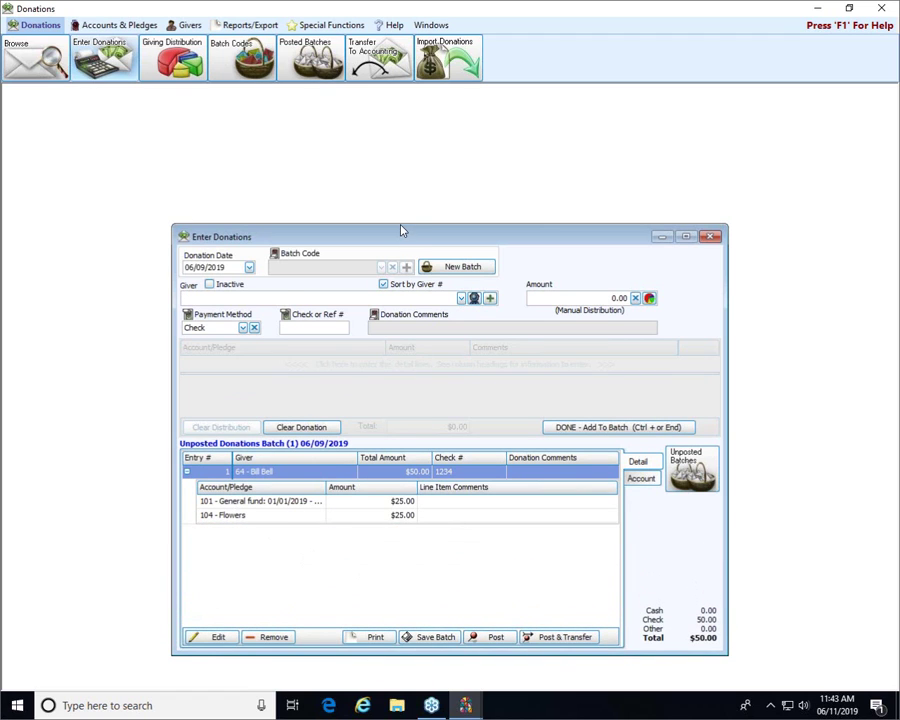
pyautogui.moveTo(401, 231); pyautogui.dragTo(395, 175)
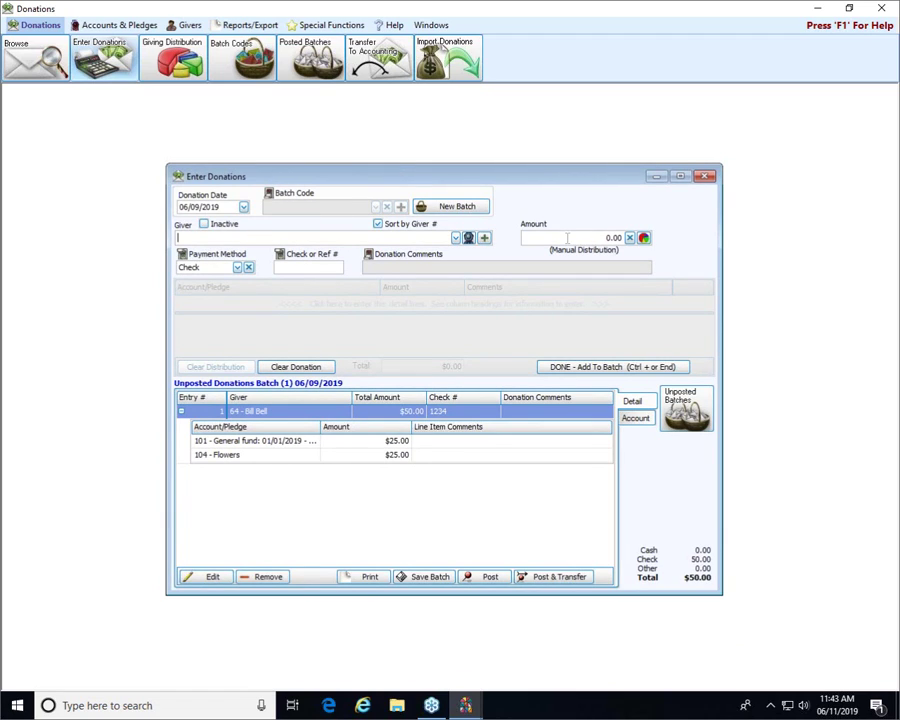
pyautogui.write('jen')
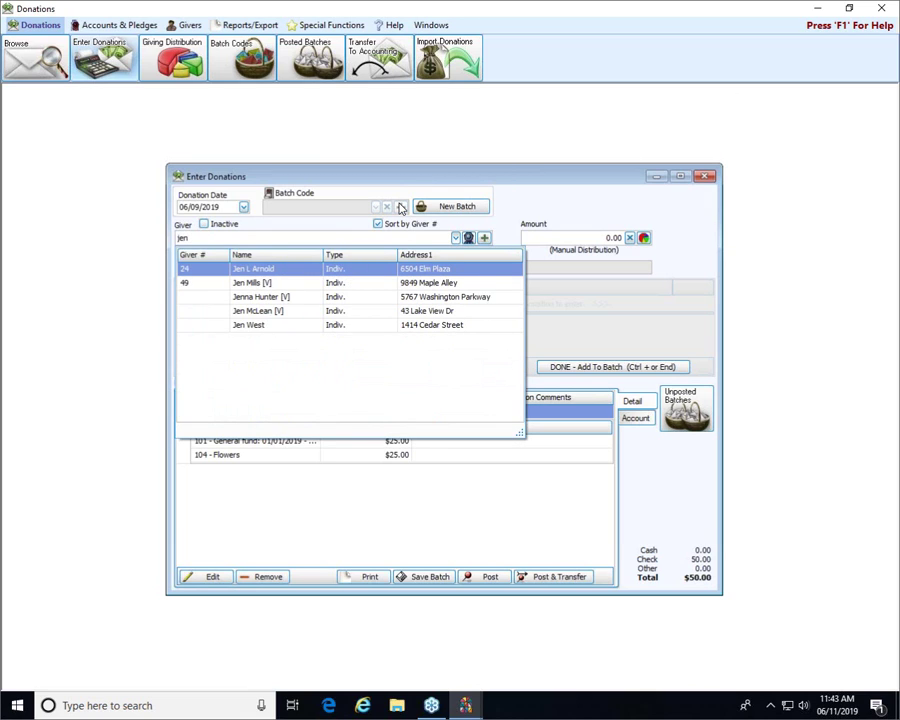
pyautogui.press('Return')
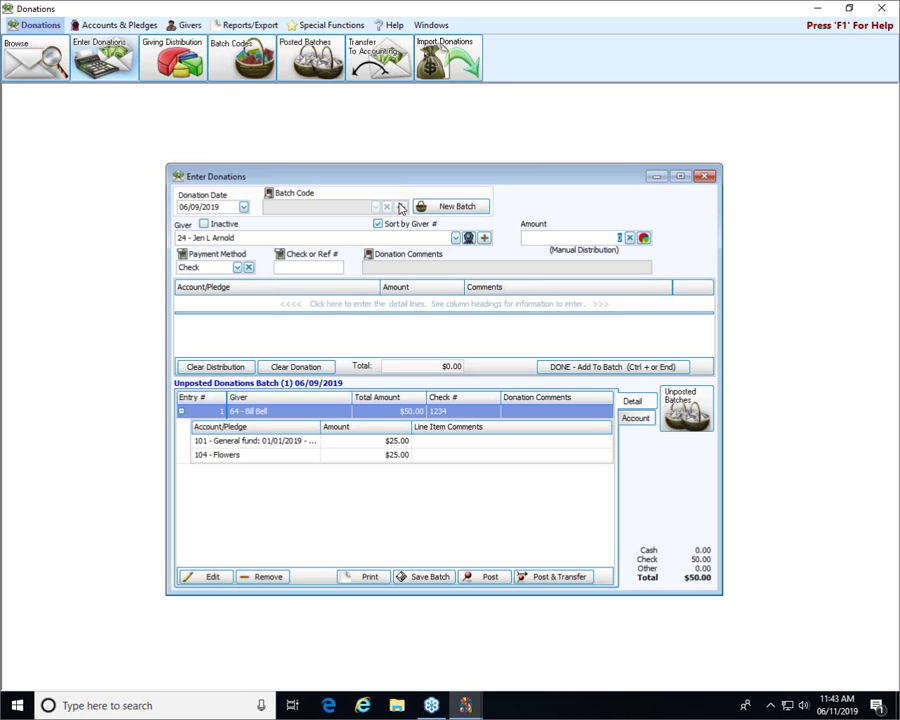
pyautogui.write('25')
pyautogui.press('Tab')
pyautogui.press('Down')
pyautogui.press('Down')
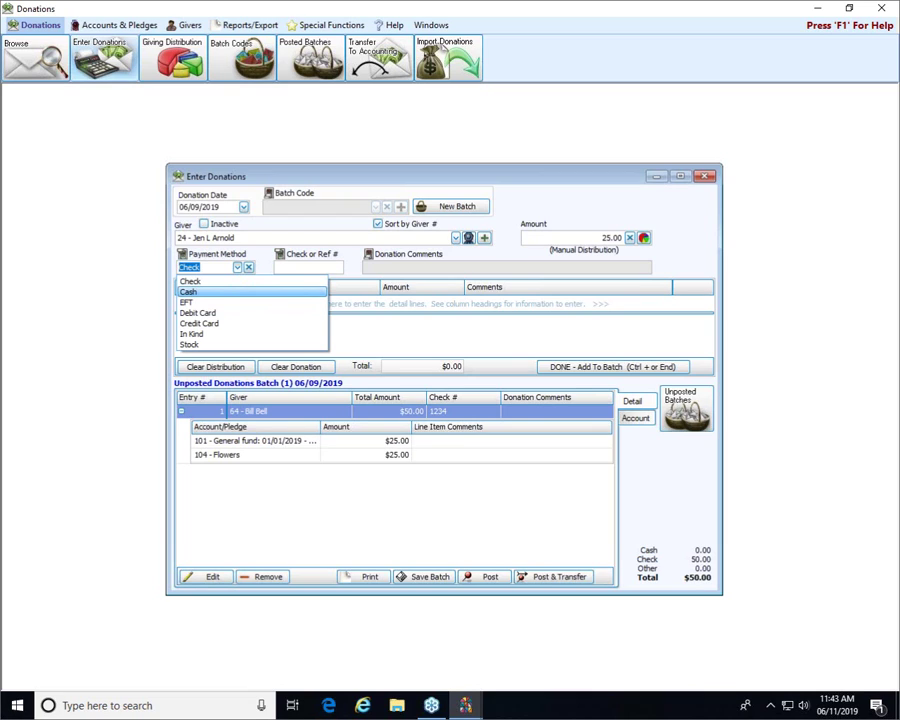
pyautogui.press('Tab')
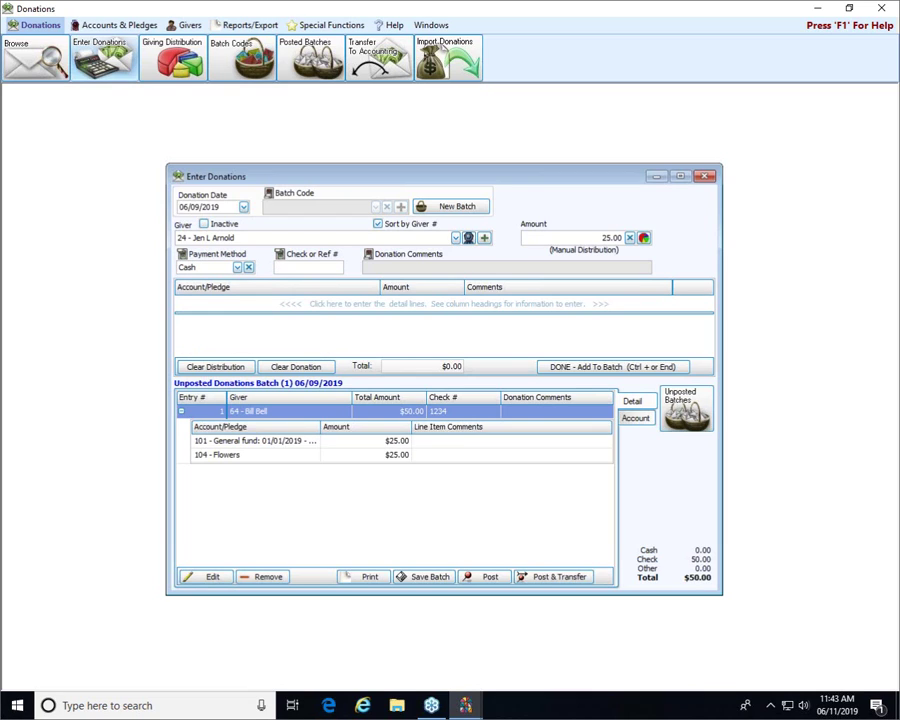
# Assign the full 25.00 to 102 - Missions and add the cash donation to the unposted batch
pyautogui.press('Tab')
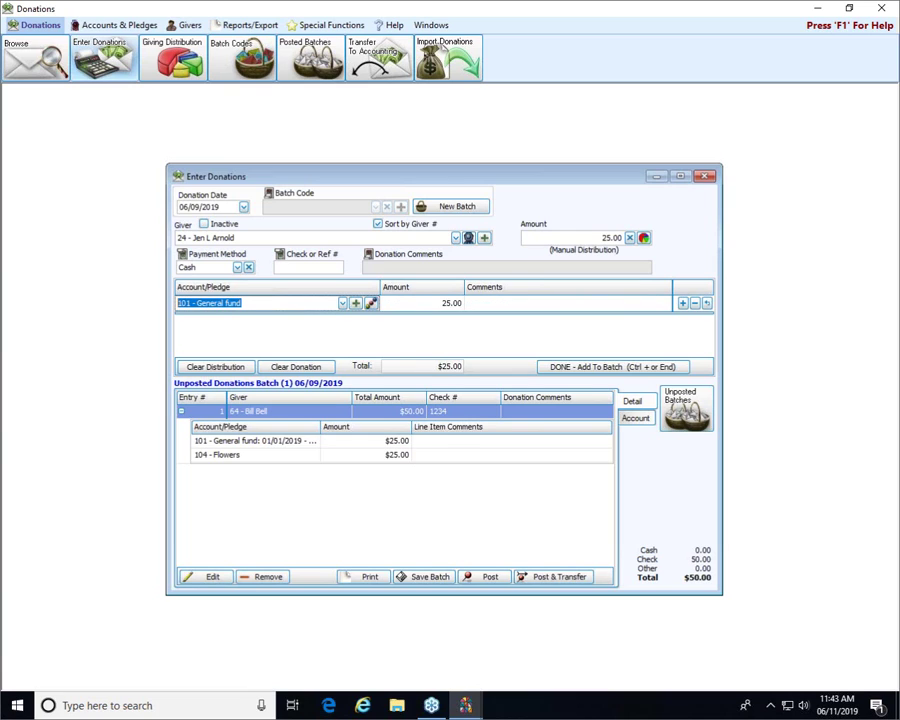
pyautogui.press('Down')
pyautogui.press('Down')
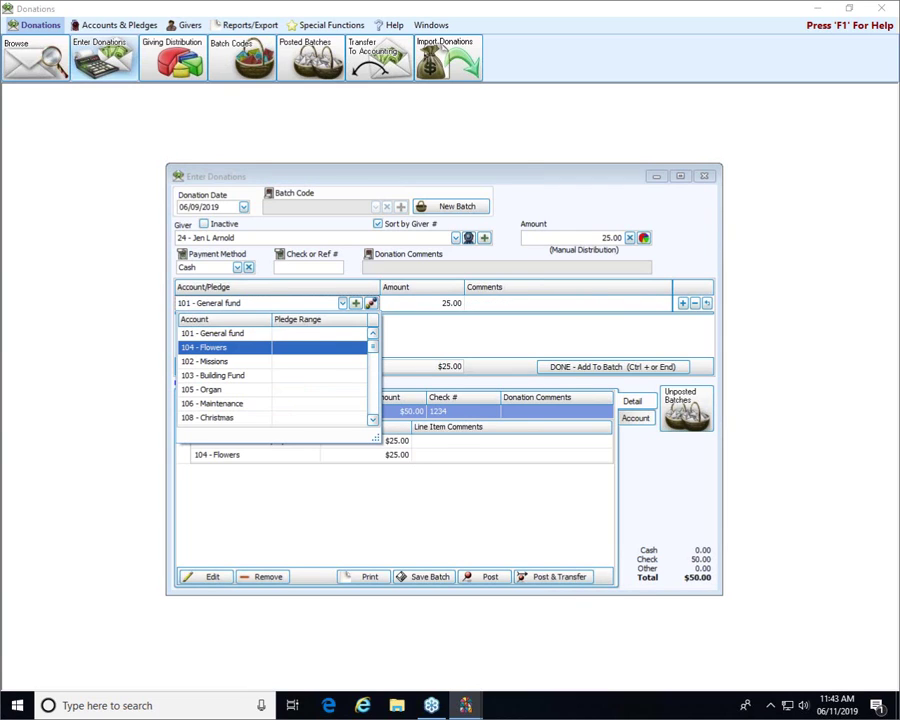
pyautogui.press('Down')
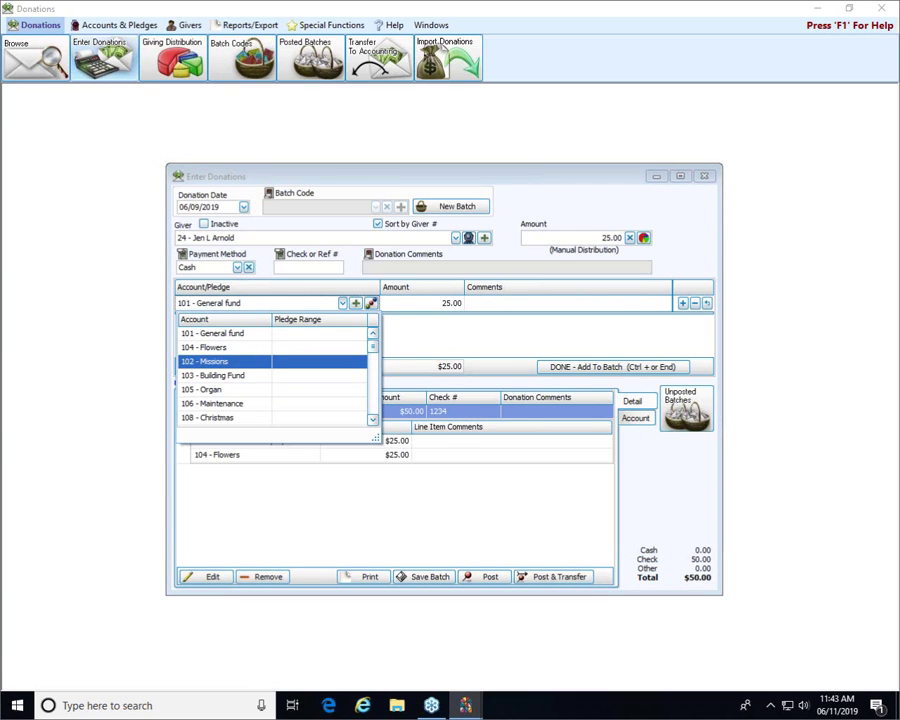
pyautogui.press('Return')
pyautogui.press('Tab')
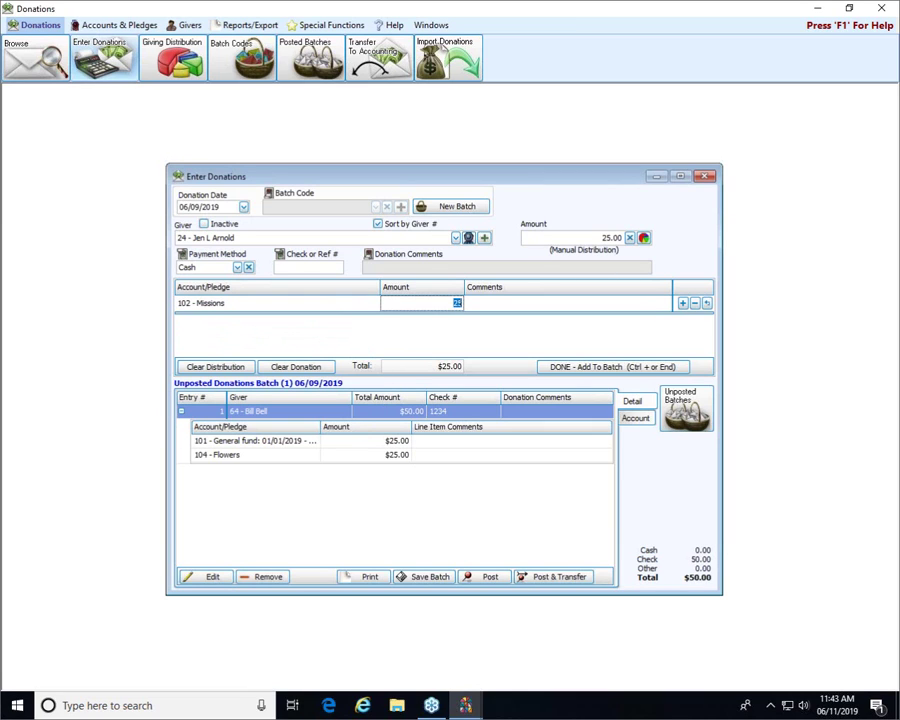
pyautogui.press('Tab')
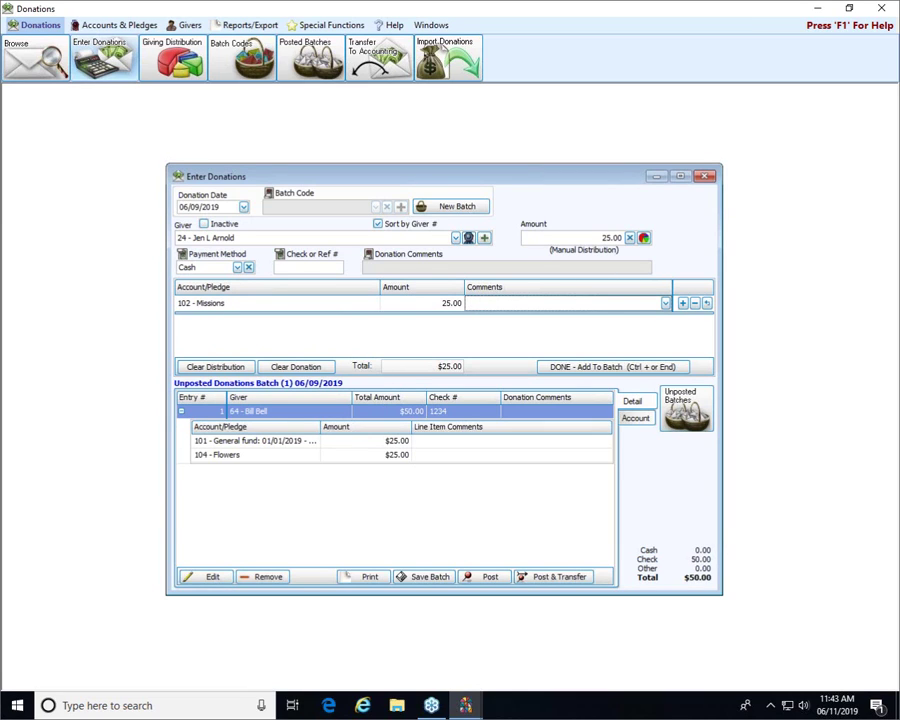
pyautogui.press('End')
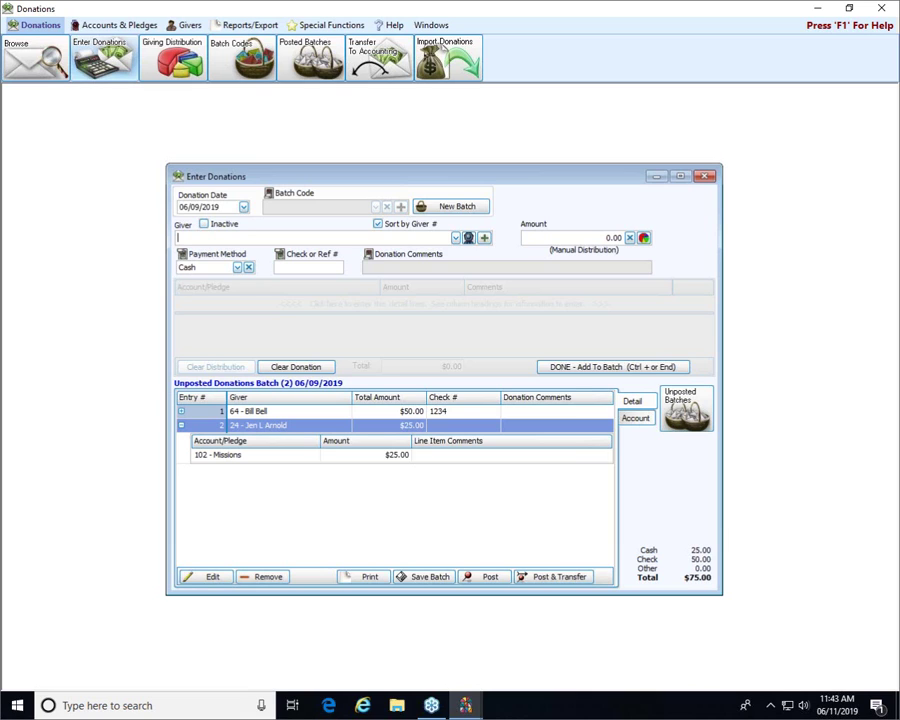
# Select the third giver and enter a 100.00 donation paid by check with check number 547
pyautogui.write('ni')
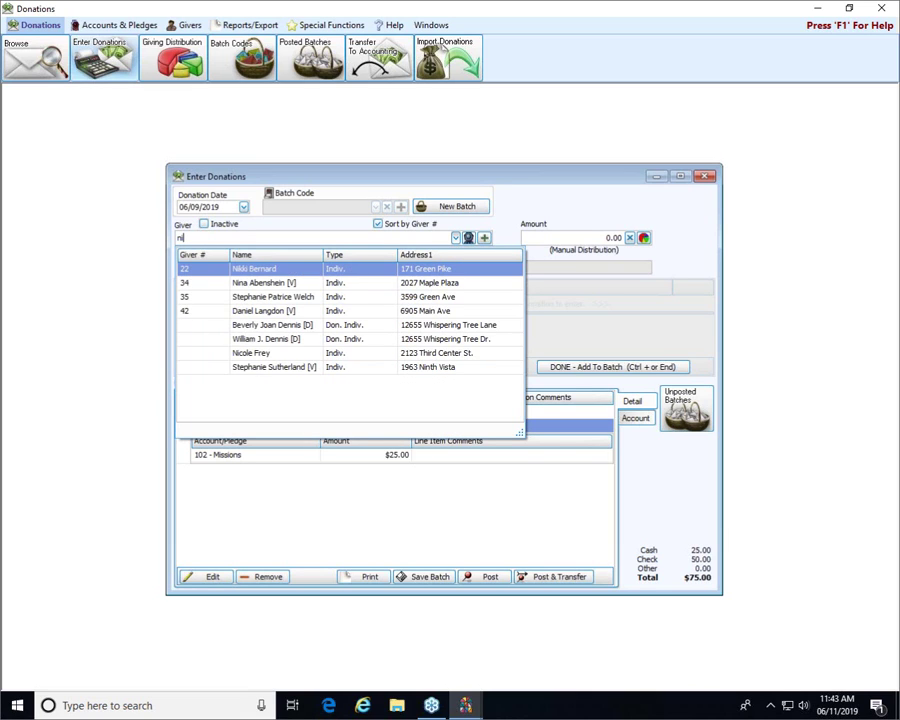
pyautogui.write('n')
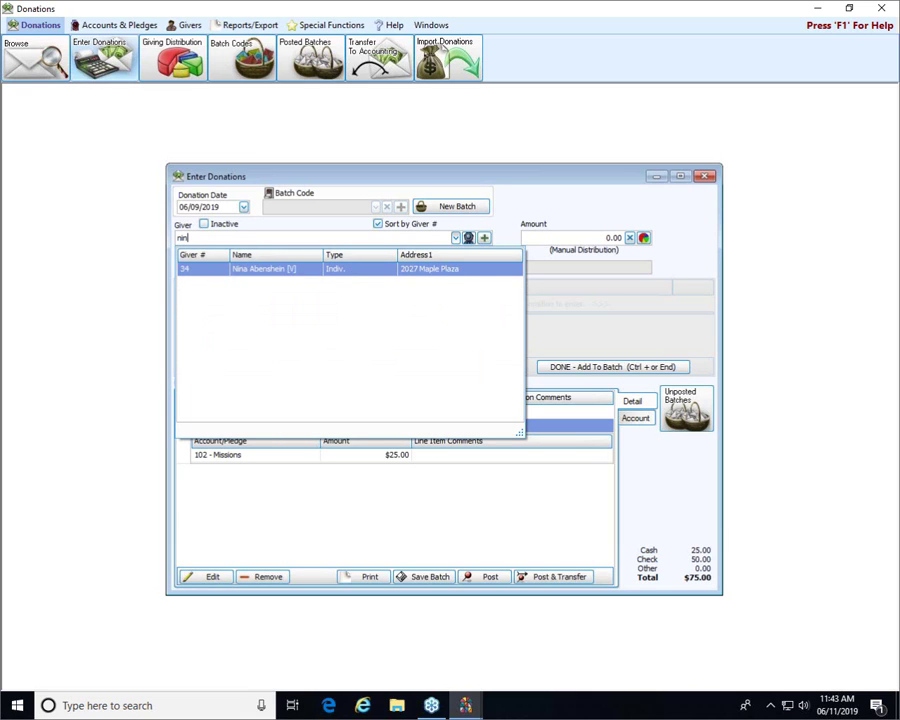
pyautogui.press('Return')
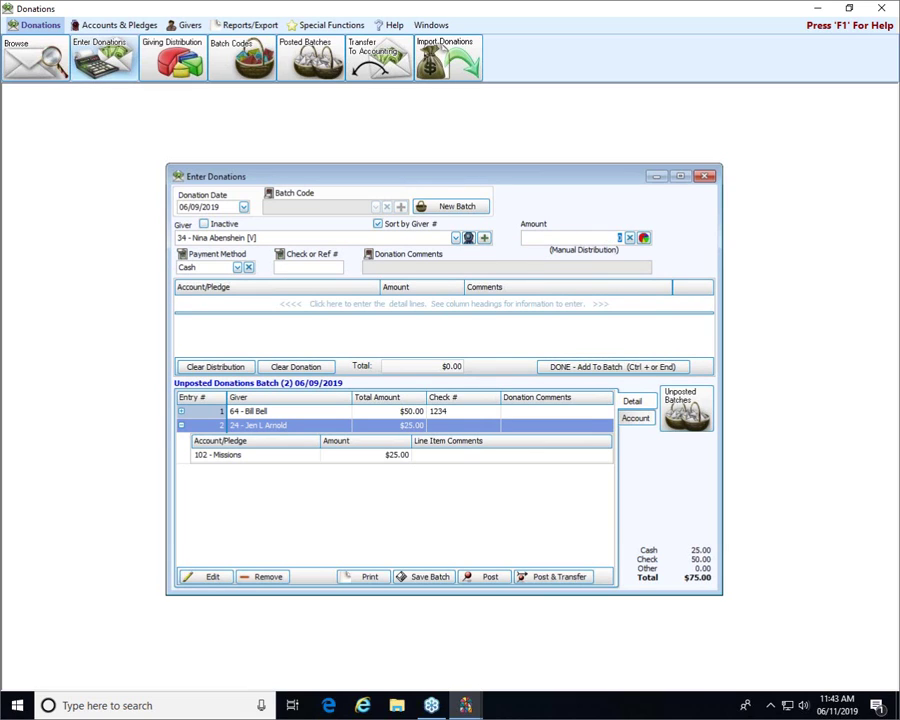
pyautogui.write('1000')
pyautogui.press('BackSpace')
pyautogui.press('Tab')
pyautogui.press('Down')
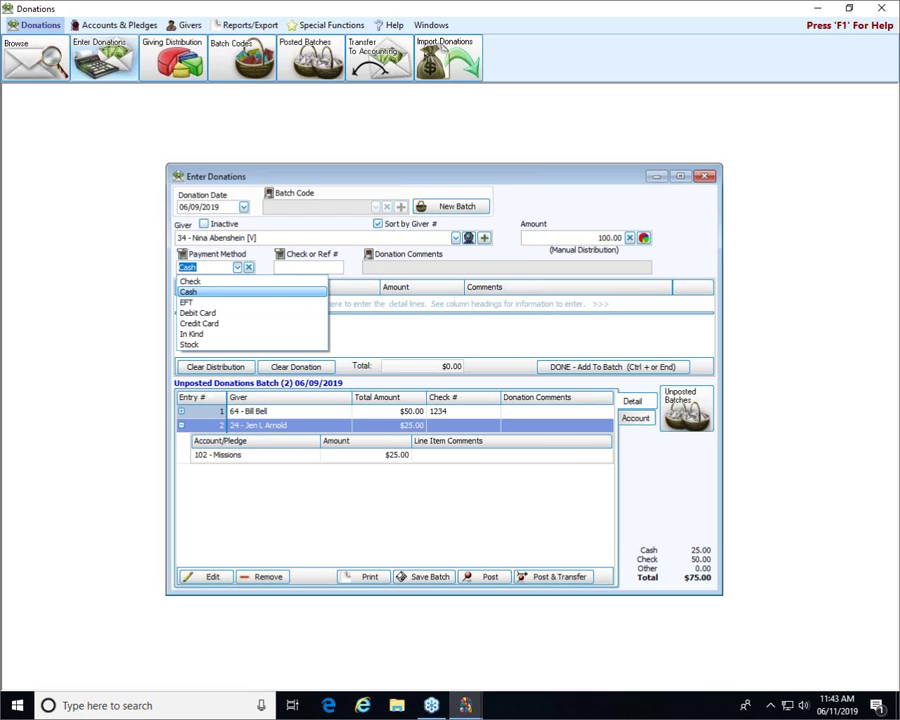
pyautogui.press('Up')
pyautogui.press('Tab')
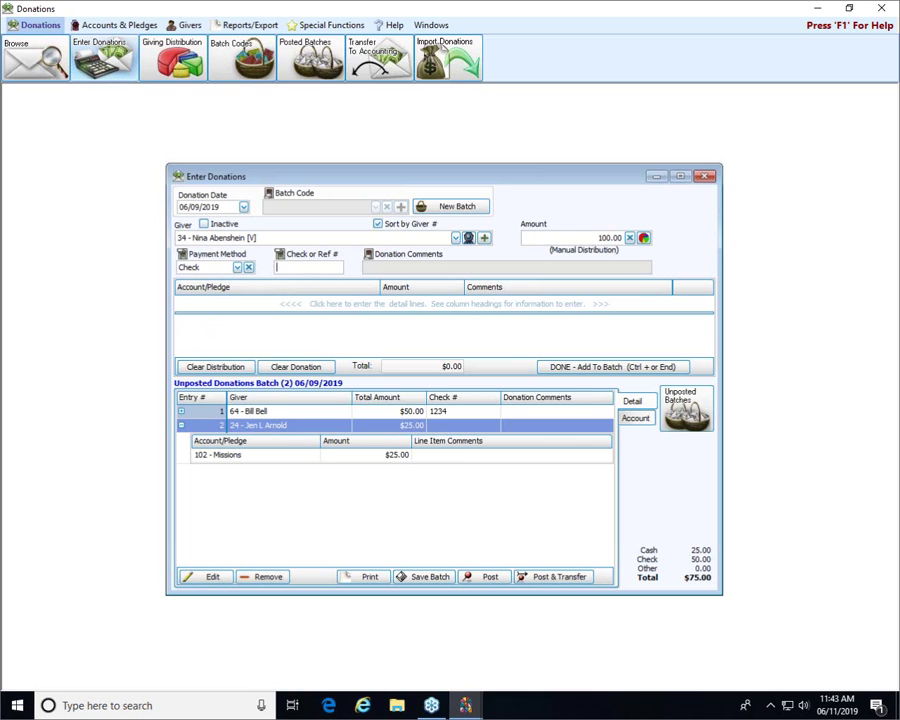
pyautogui.write('547')
pyautogui.press('Tab')
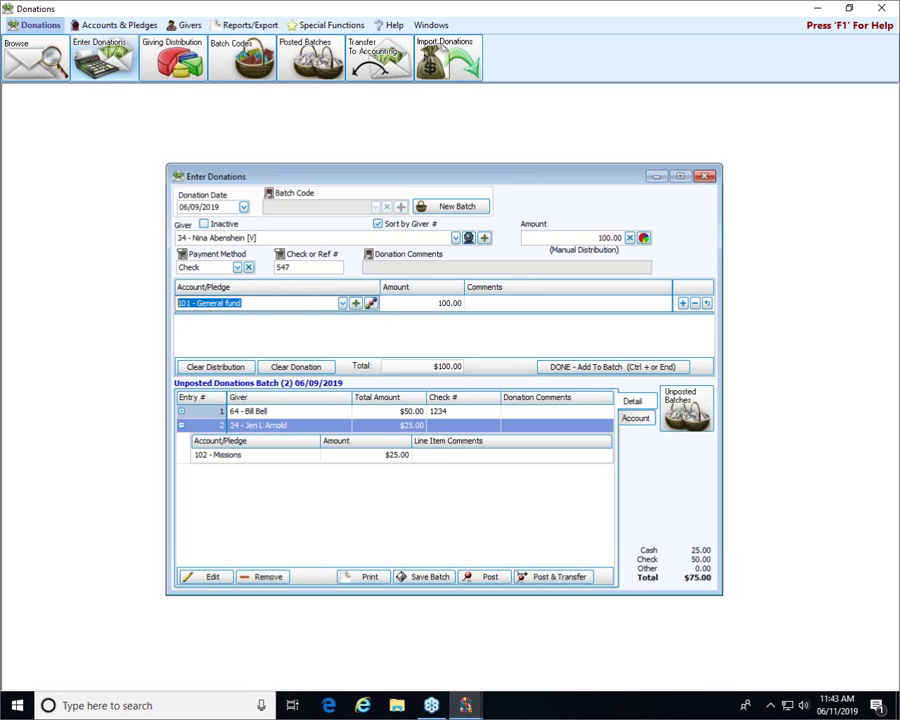
# Assign the full 100.00 to 105 - Organ and add the check donation to the unposted batch
pyautogui.press('Down')
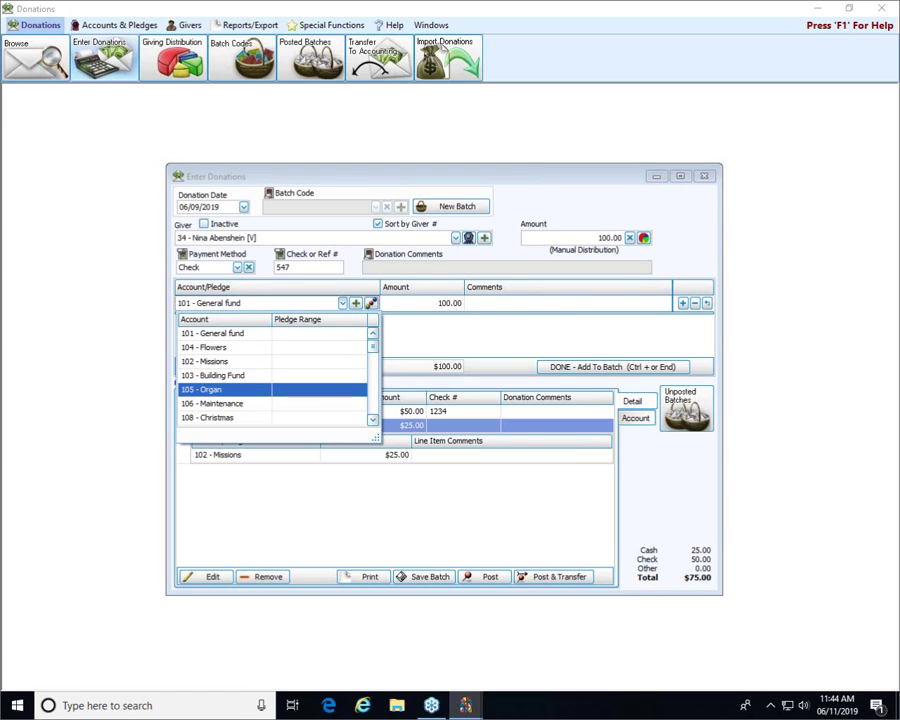
pyautogui.press('Return')
pyautogui.press('Tab')
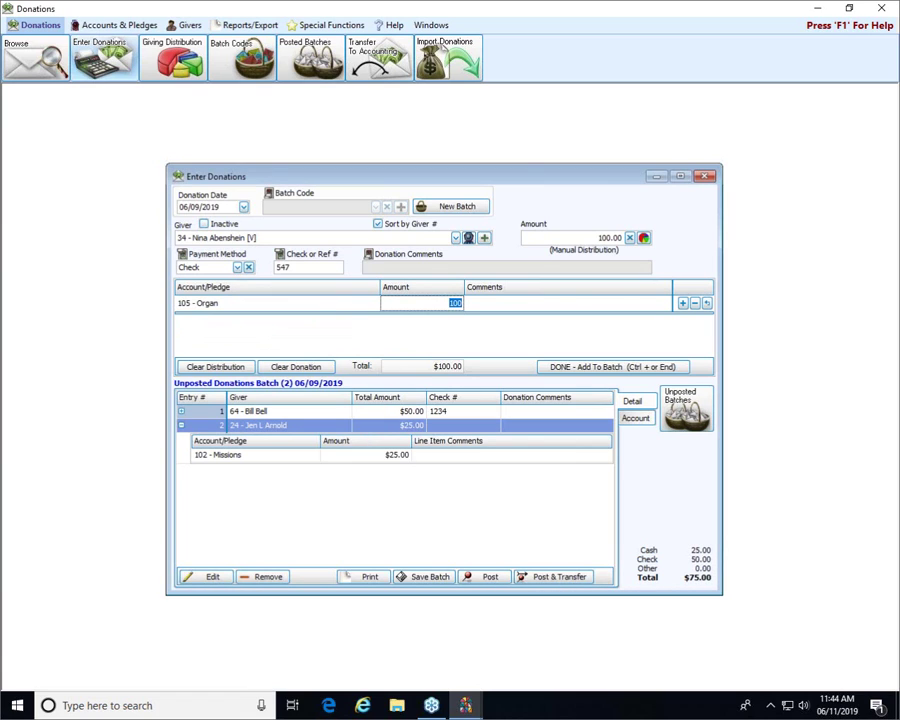
pyautogui.press('End')
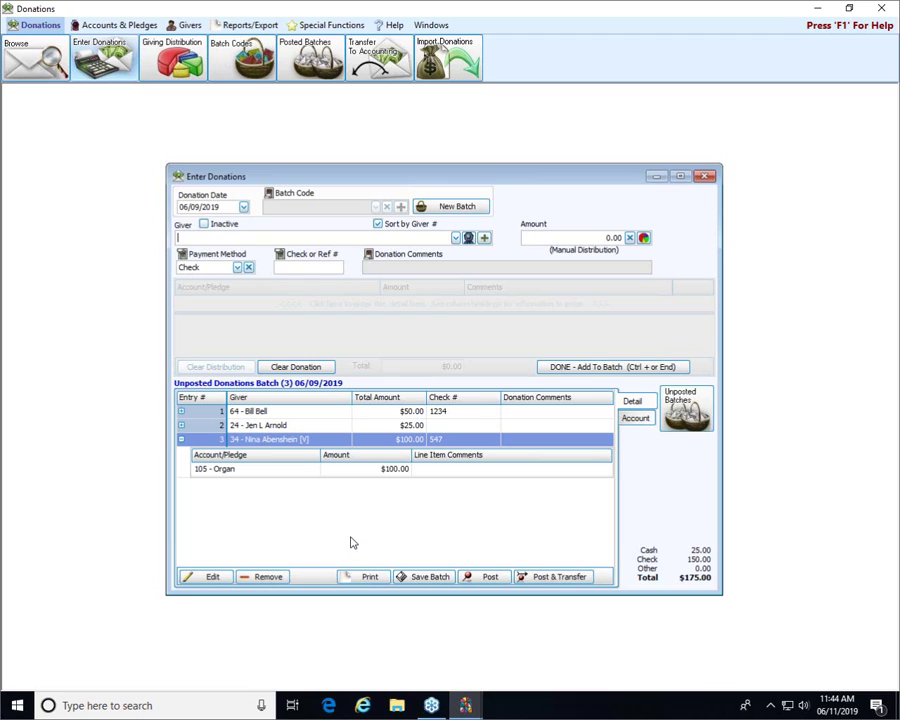
# Collapse entry 3 and compare the batch sorted by giver and by total amount in both directions, restoring the entry number order
pyautogui.click(181, 439)
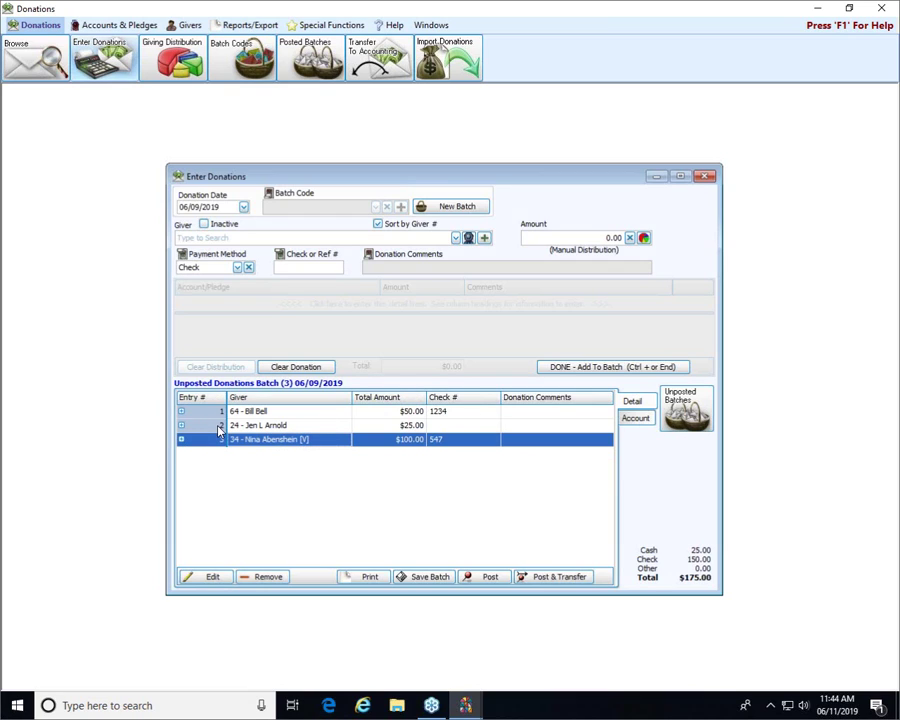
pyautogui.click(286, 399)
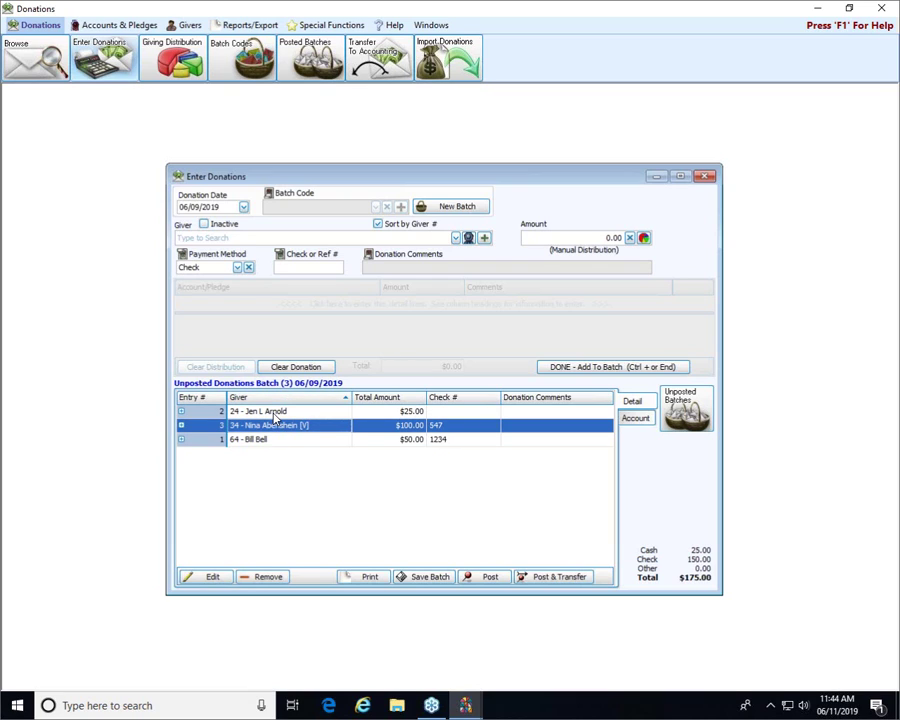
pyautogui.click(212, 398)
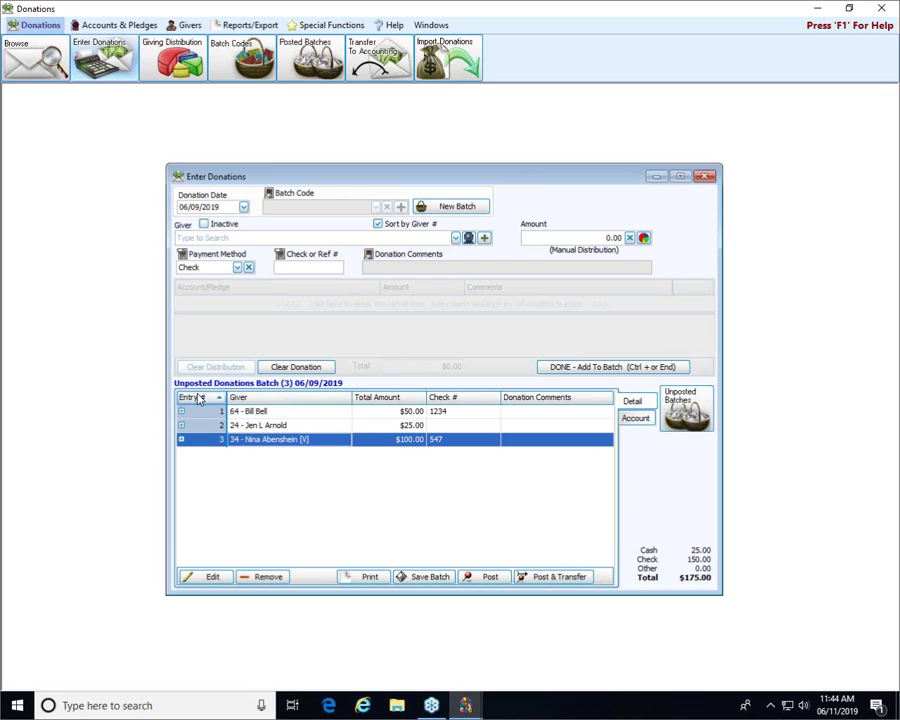
pyautogui.click(406, 398)
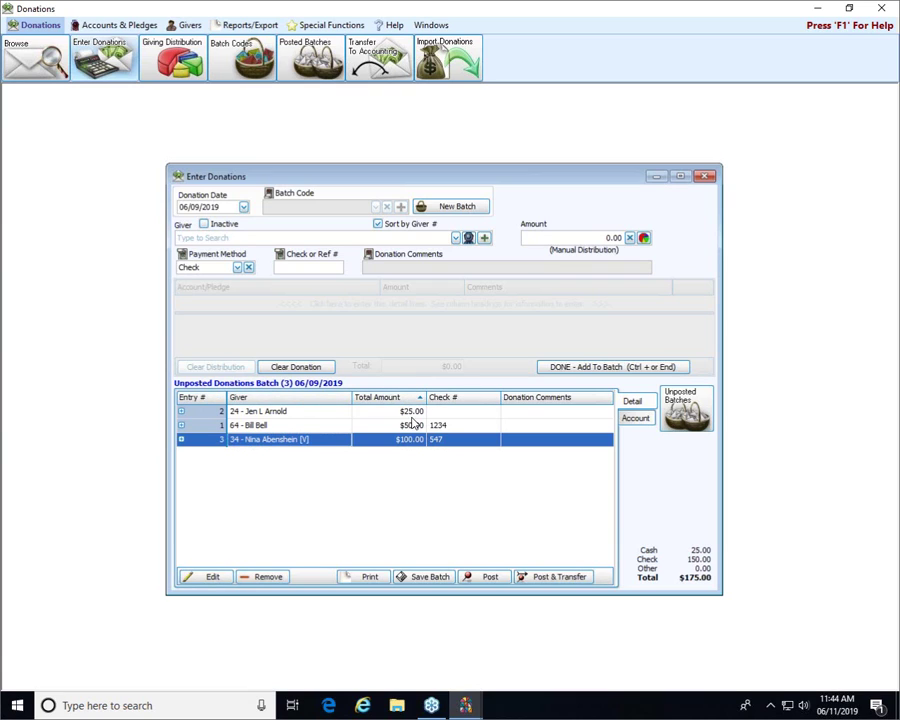
pyautogui.click(420, 398)
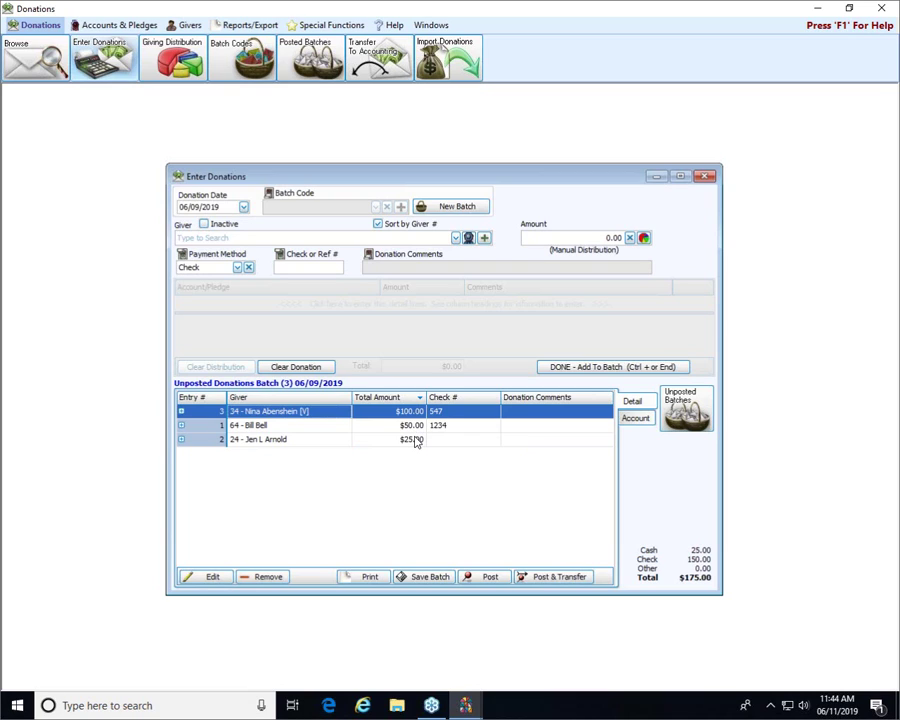
pyautogui.click(193, 398)
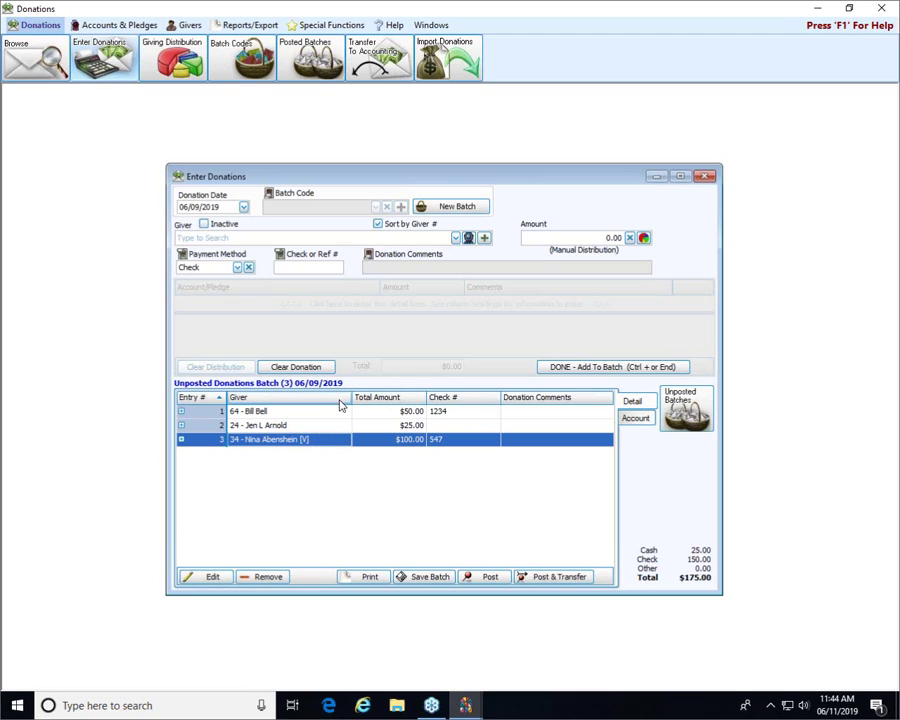
# Expand batch entries 1 and 2 to review their account lines, and collapse both again
pyautogui.click(181, 412)
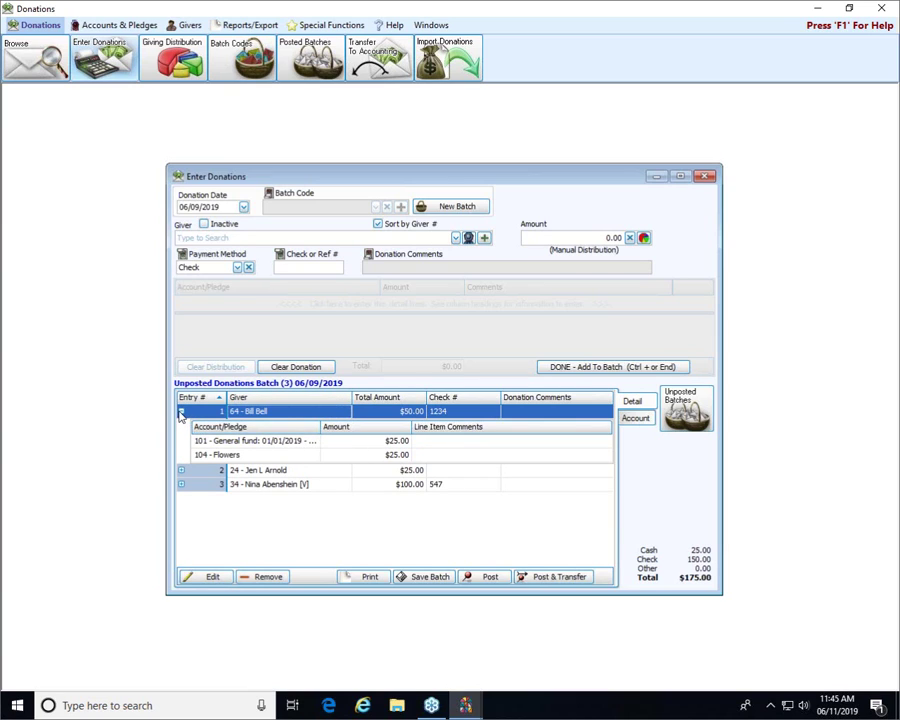
pyautogui.click(181, 471)
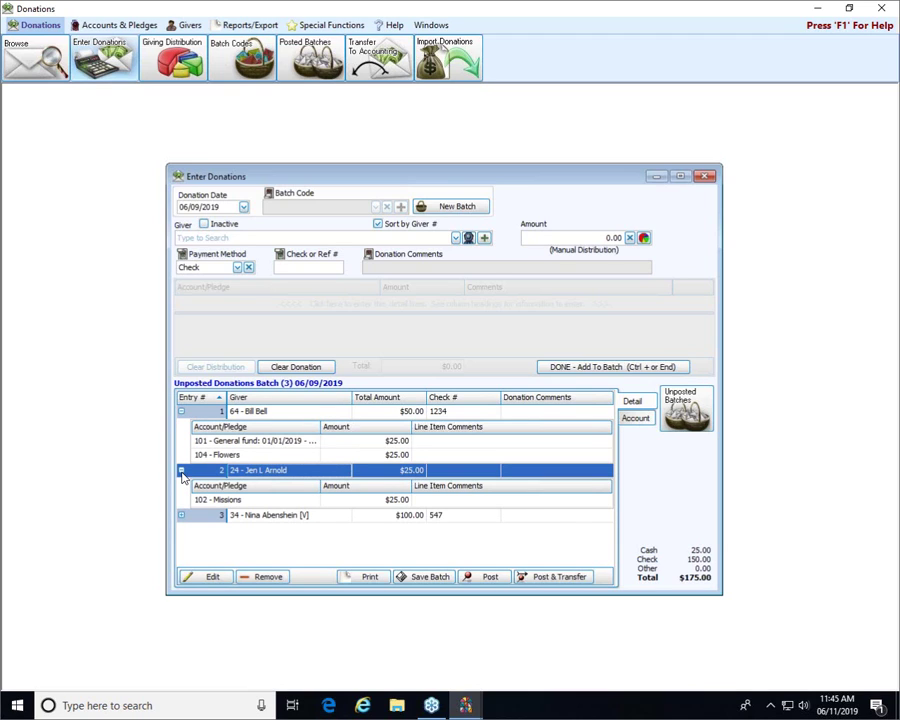
pyautogui.click(181, 471)
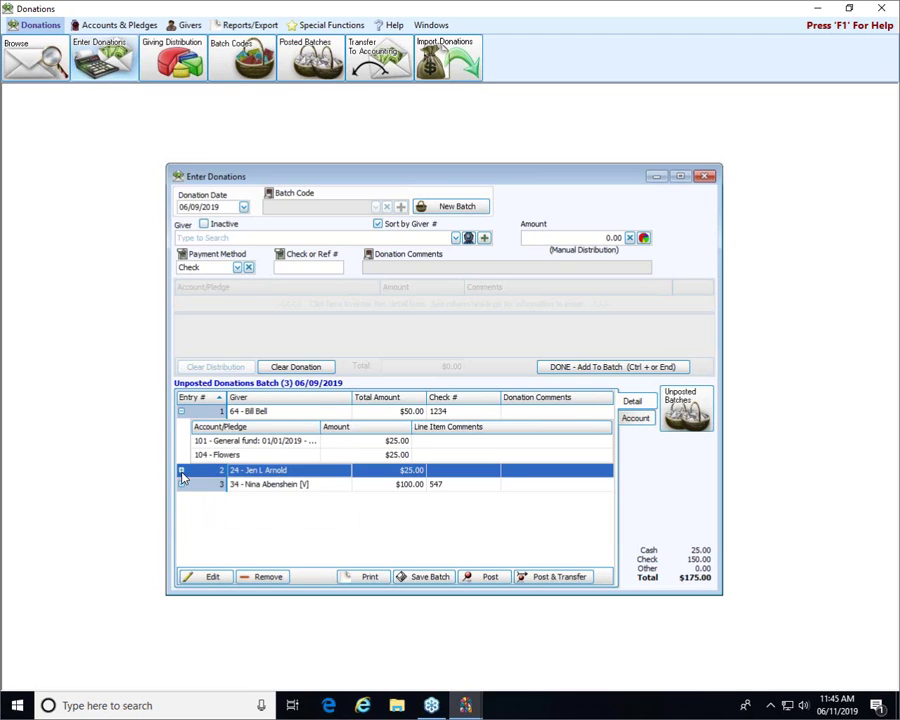
pyautogui.click(181, 412)
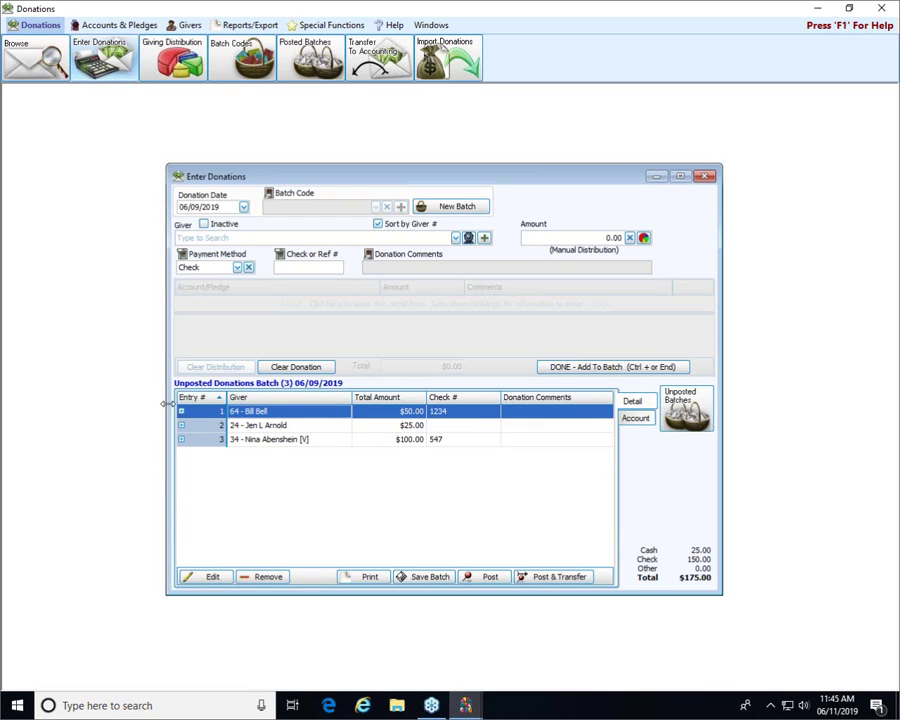
# Edit batch entry 2, setting the donation amount and its 102 - Missions line to 30.00, and add it back to the batch
pyautogui.click(284, 426)
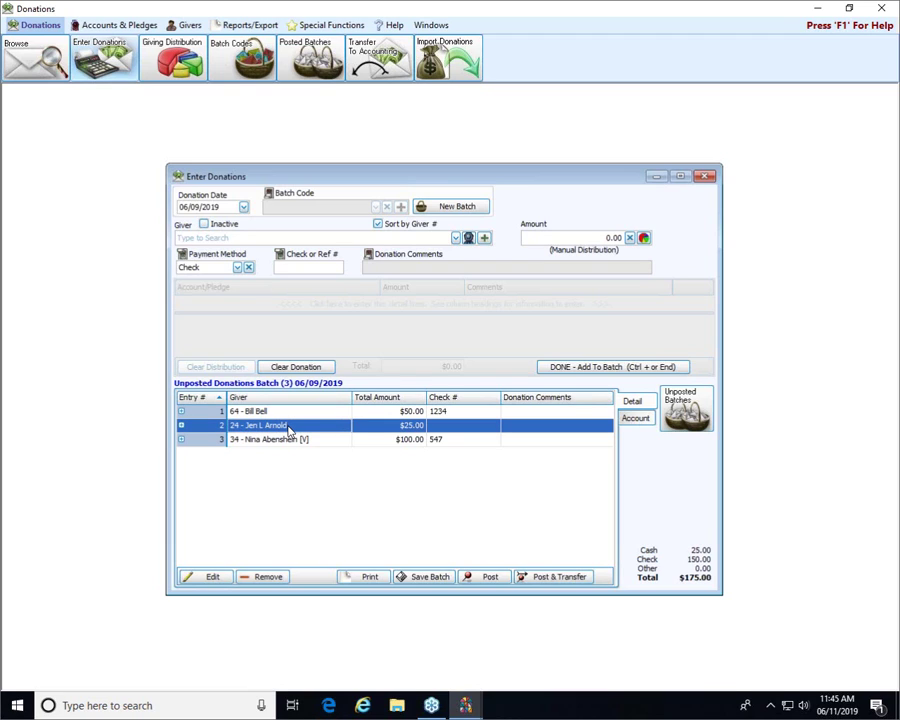
pyautogui.click(197, 579)
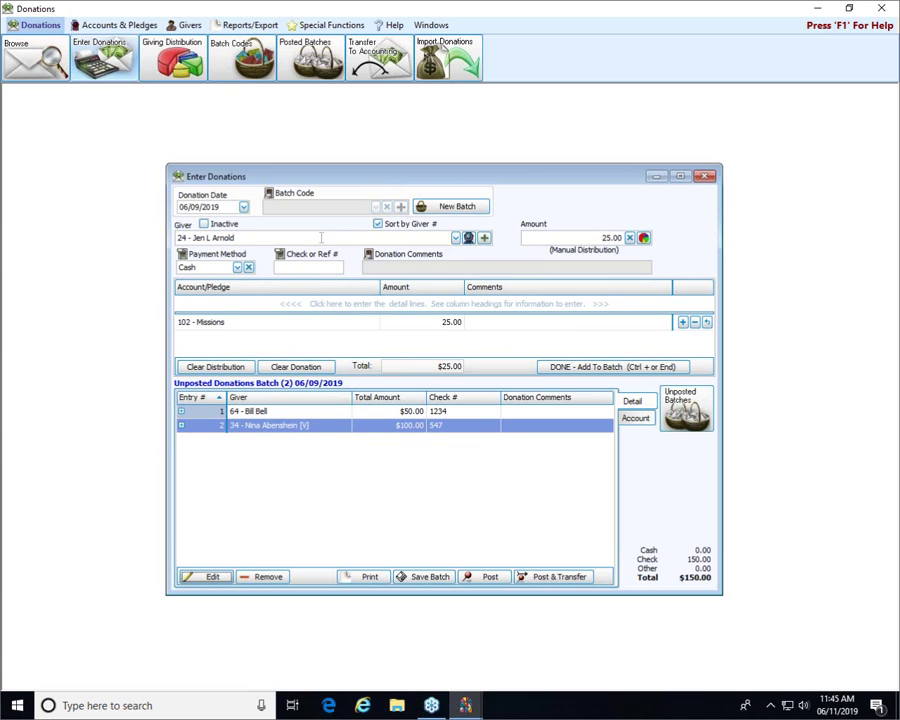
pyautogui.click(606, 238)
pyautogui.write('30')
pyautogui.click(456, 323)
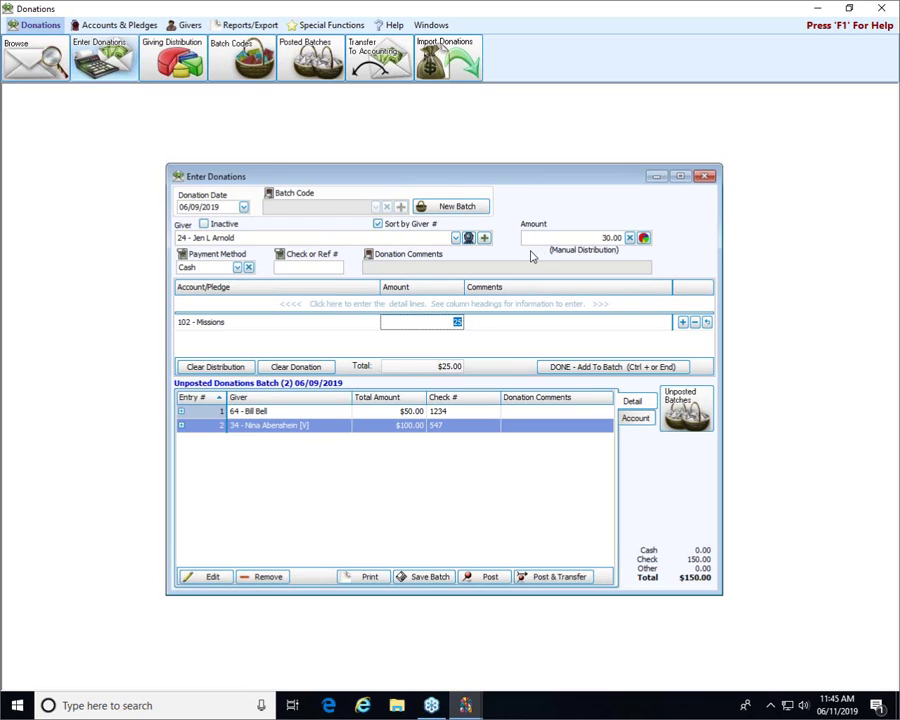
pyautogui.write('30')
pyautogui.press('Tab')
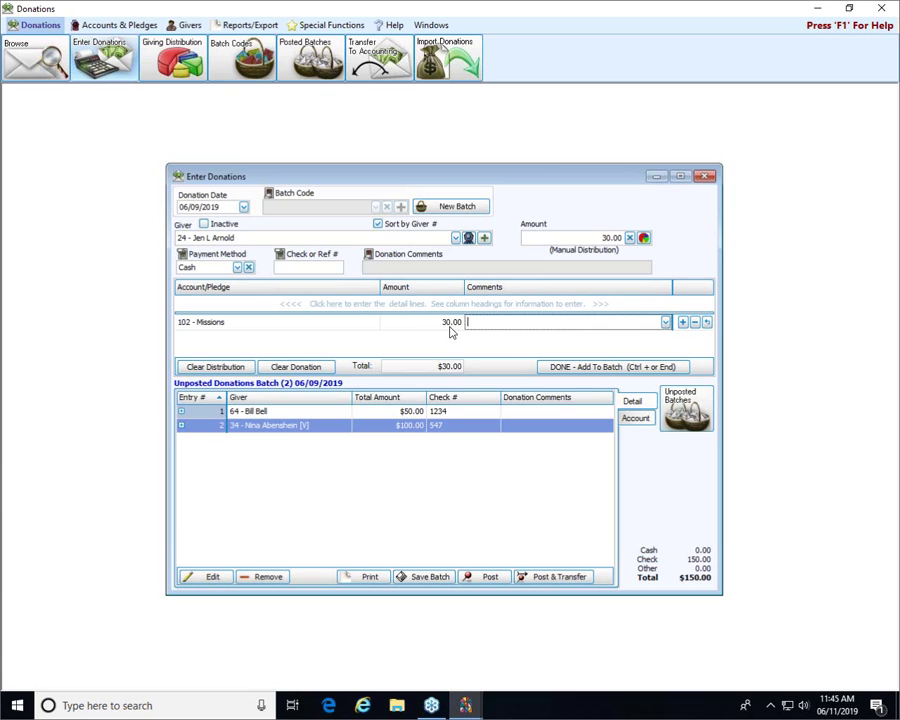
pyautogui.click(603, 368)
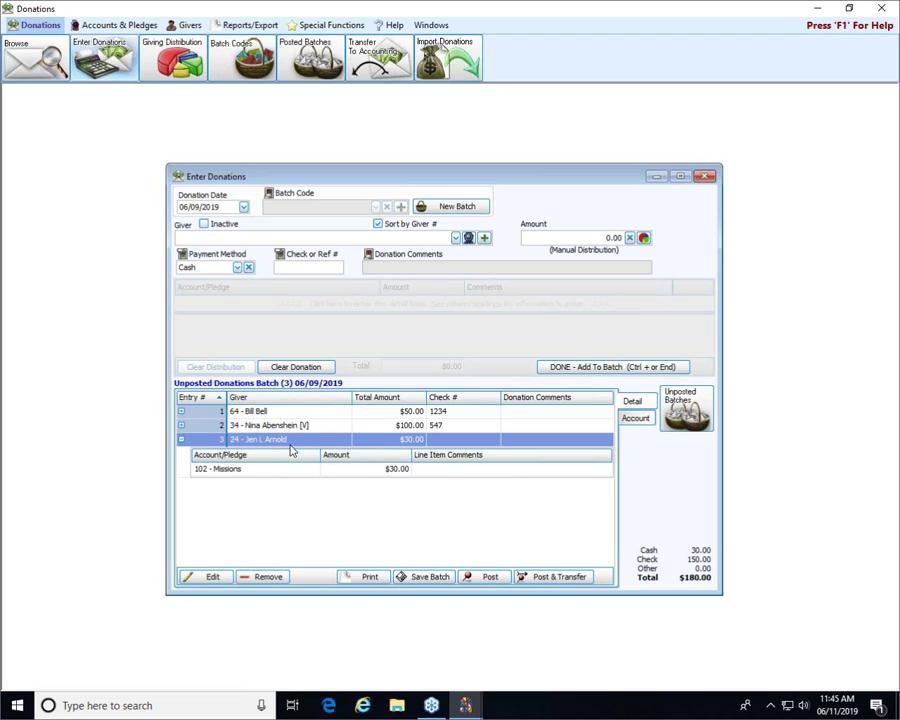
# Select batch entry 1 and save the unposted batch dated 06/09/2019, acknowledging the save message
pyautogui.click(297, 413)
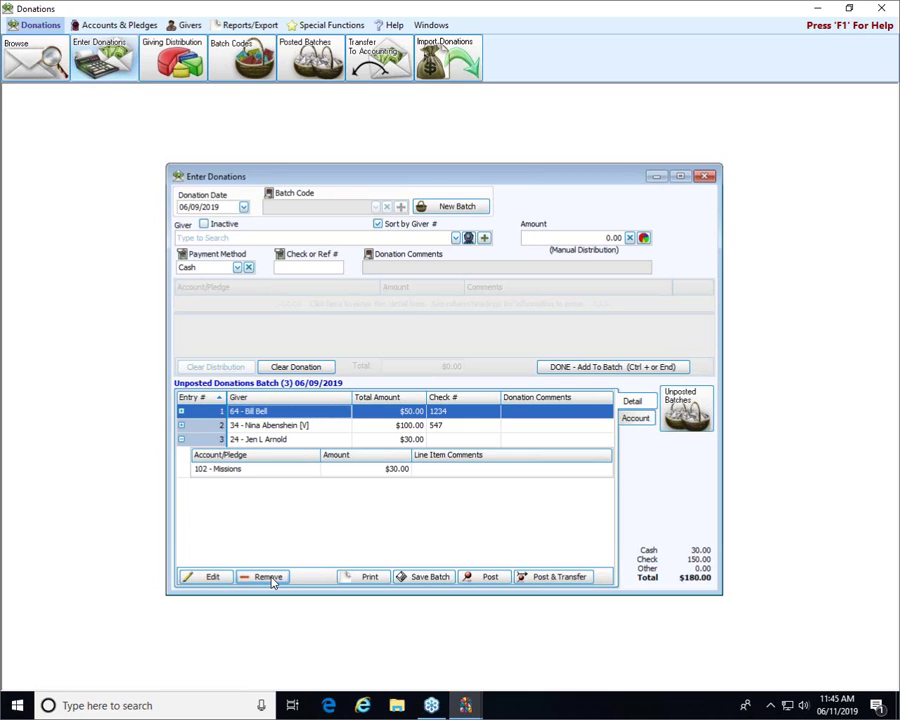
pyautogui.click(425, 577)
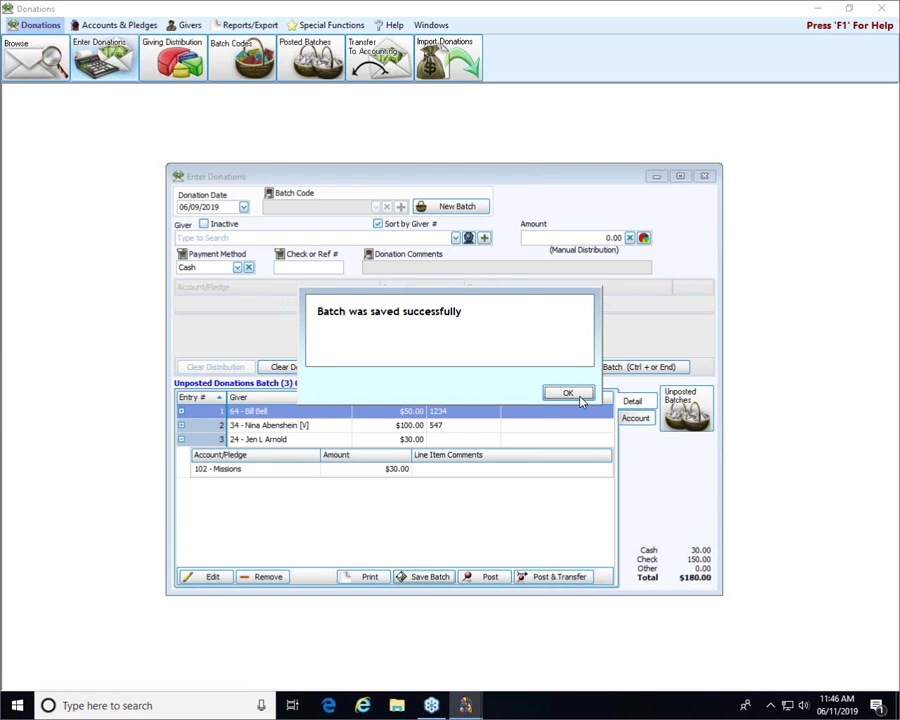
pyautogui.click(577, 394)
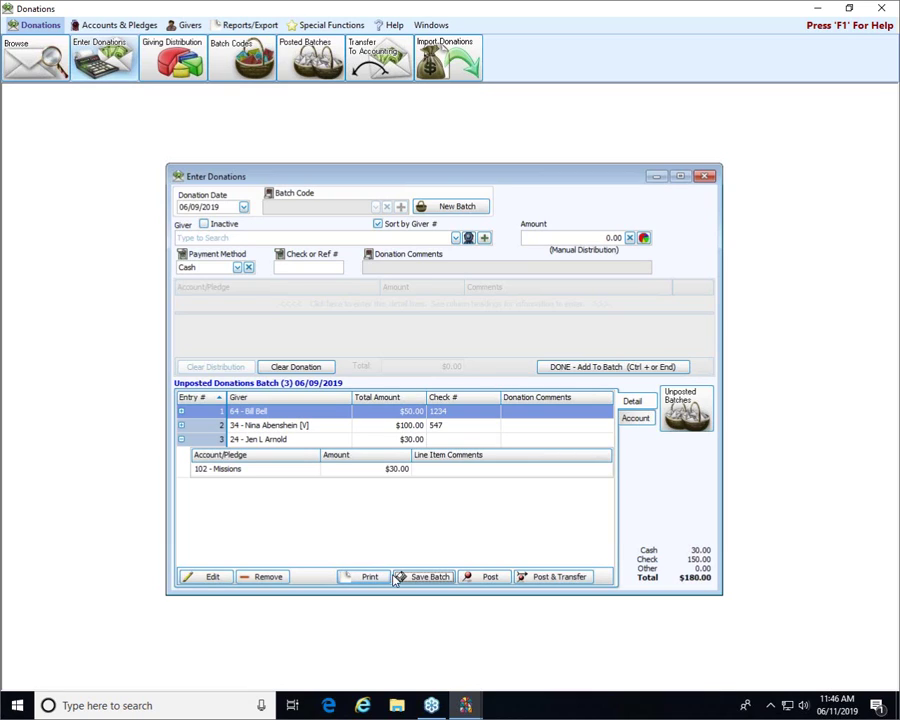
# Glance at the batch grouped by account, then preview the batch report by giver with detail shown and close it
pyautogui.click(636, 418)
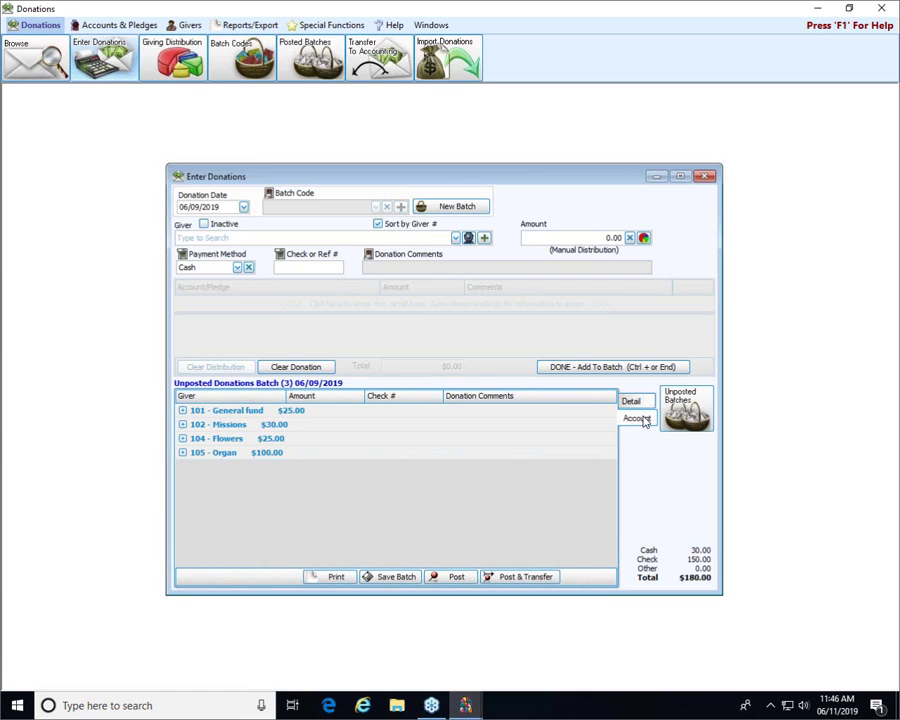
pyautogui.click(633, 402)
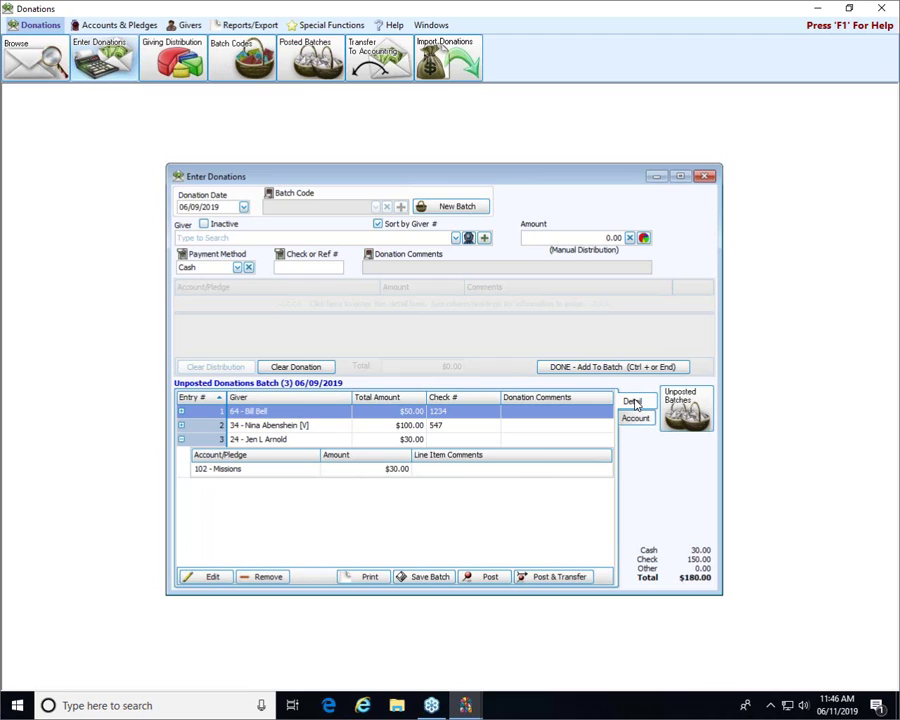
pyautogui.click(378, 579)
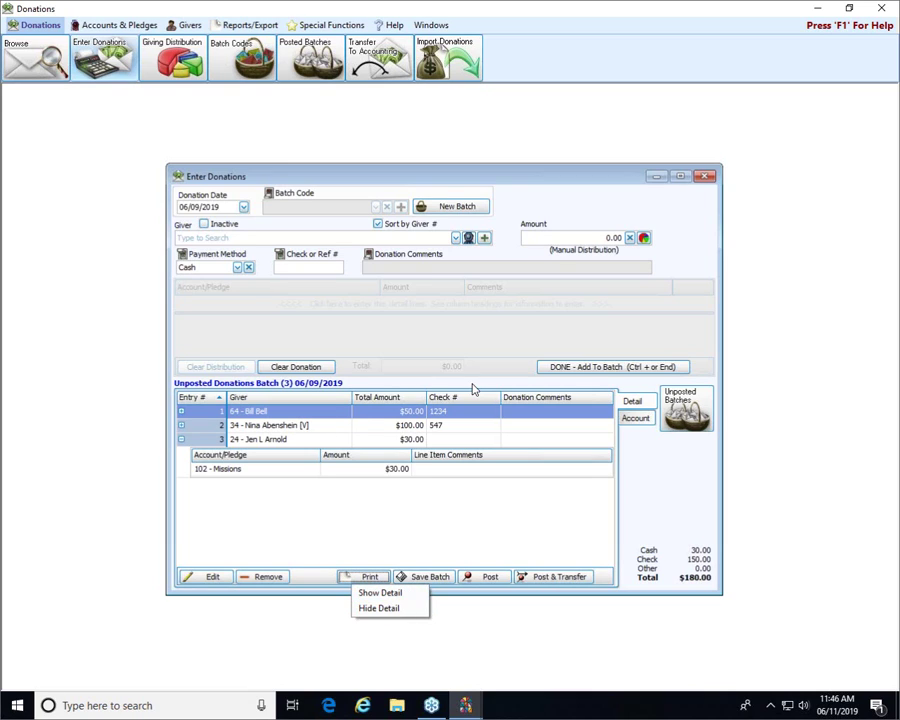
pyautogui.click(395, 597)
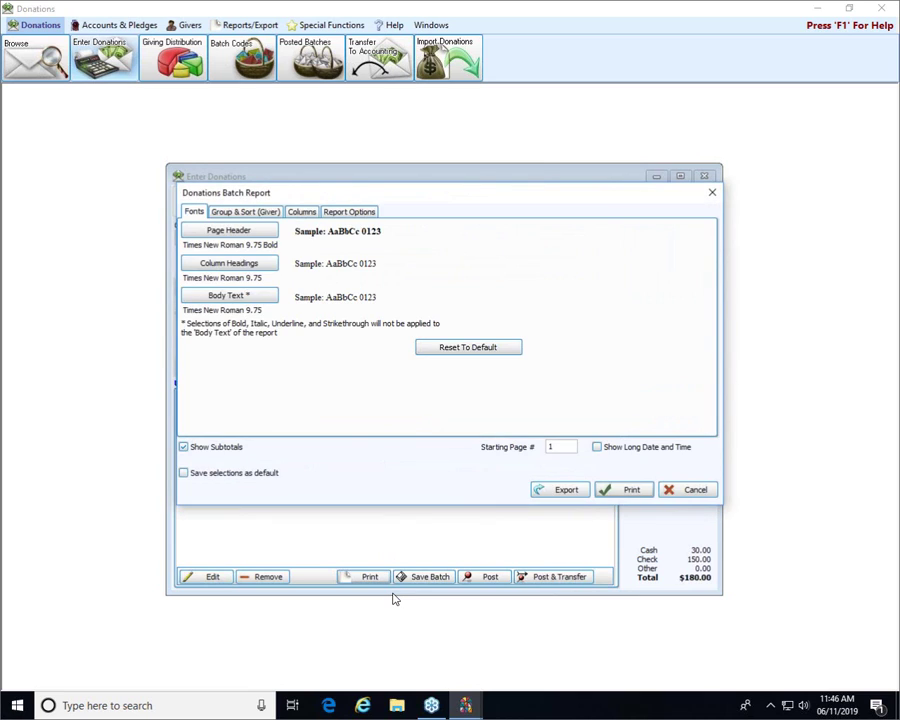
pyautogui.click(632, 494)
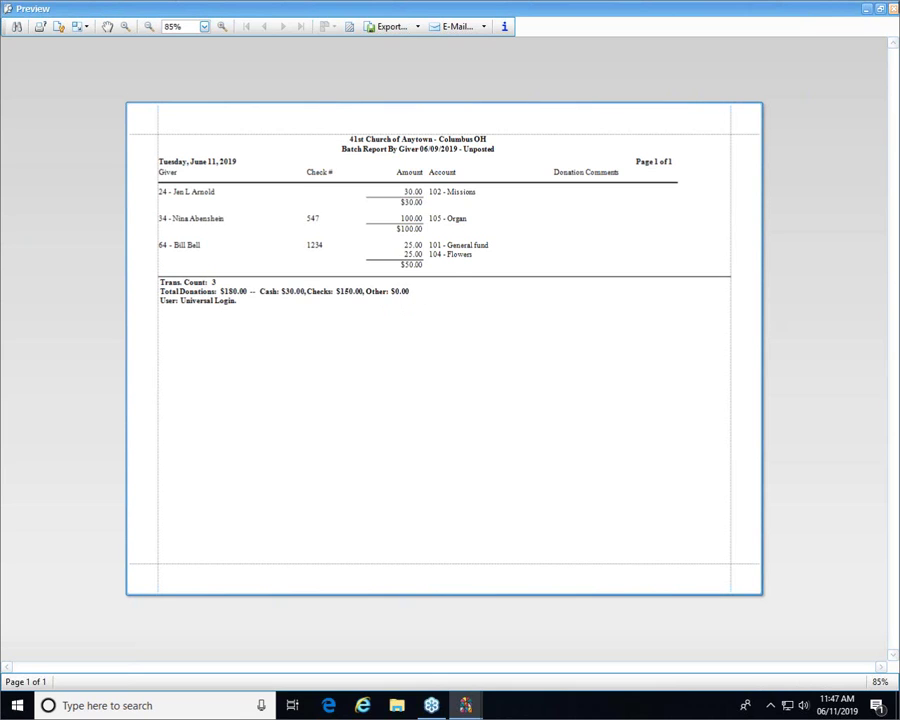
pyautogui.click(893, 10)
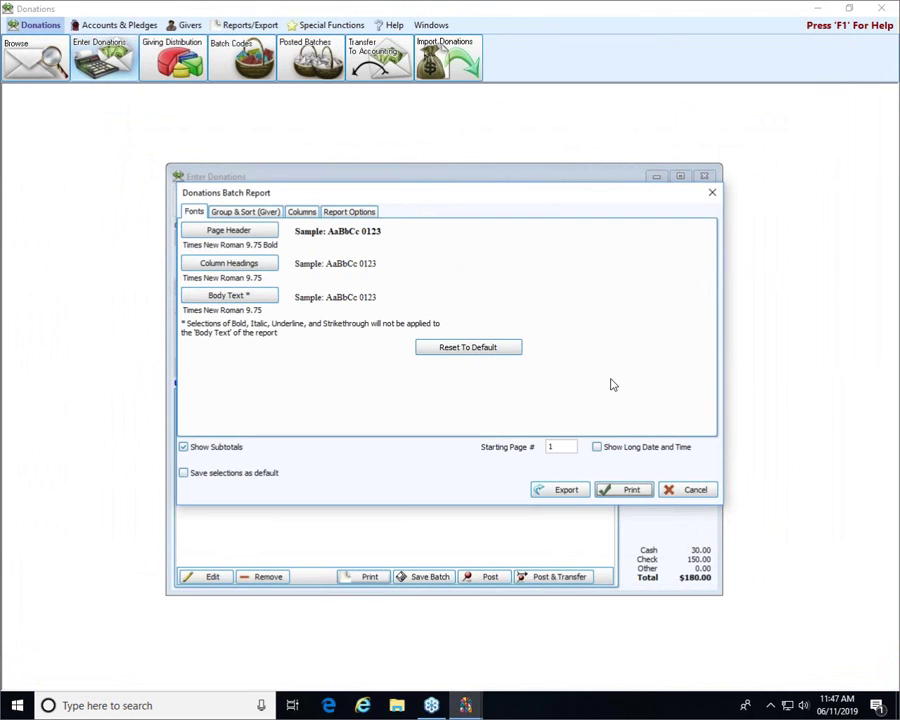
pyautogui.click(685, 490)
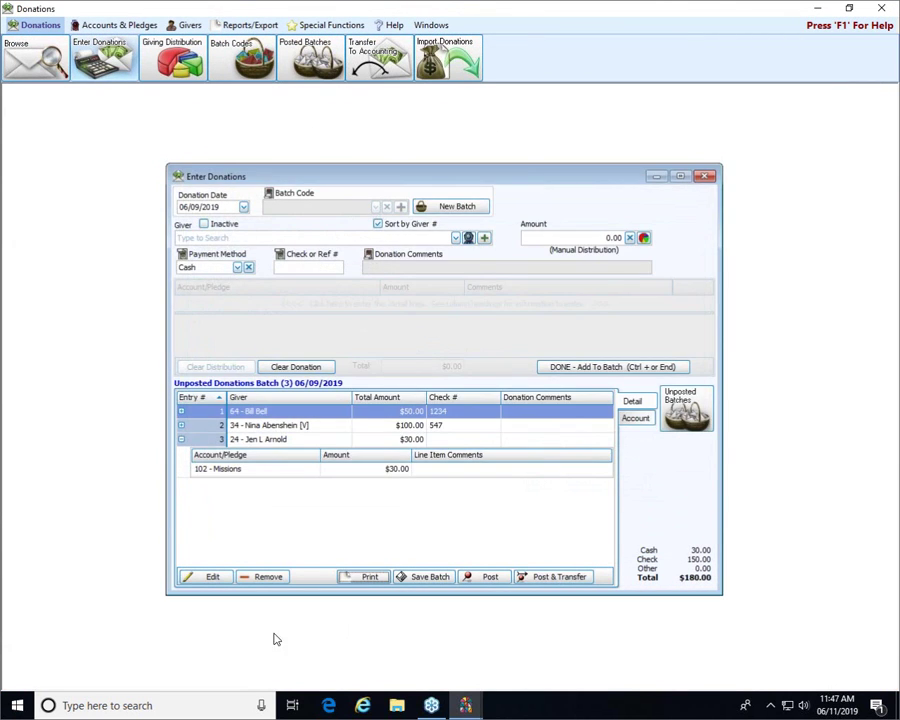
# Preview the batch report by giver with detail hidden, then close the preview and the report settings
pyautogui.click(369, 578)
pyautogui.click(370, 608)
pyautogui.click(632, 489)
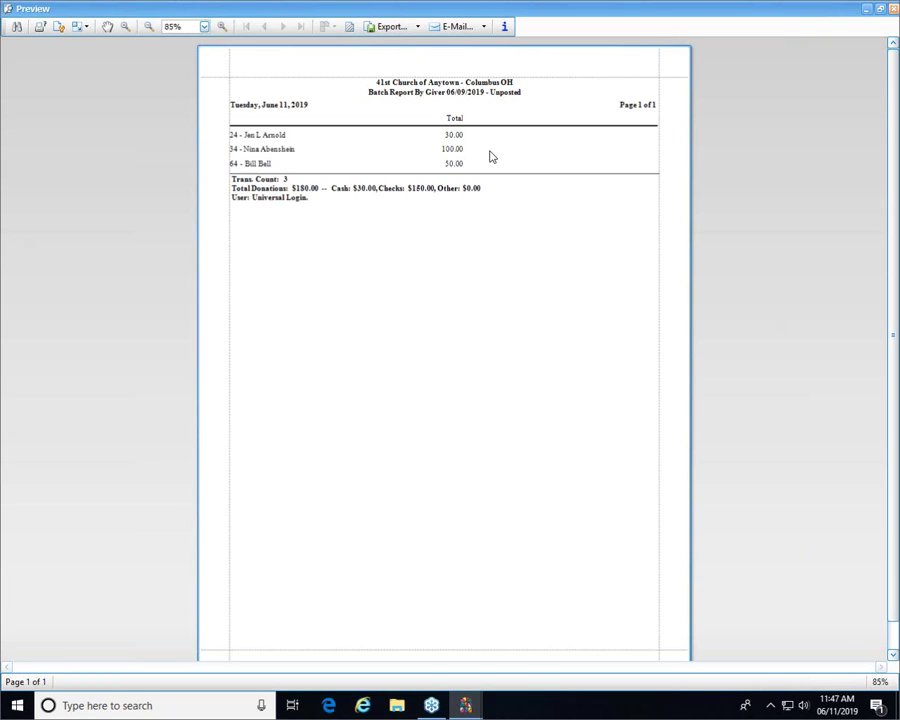
pyautogui.click(894, 11)
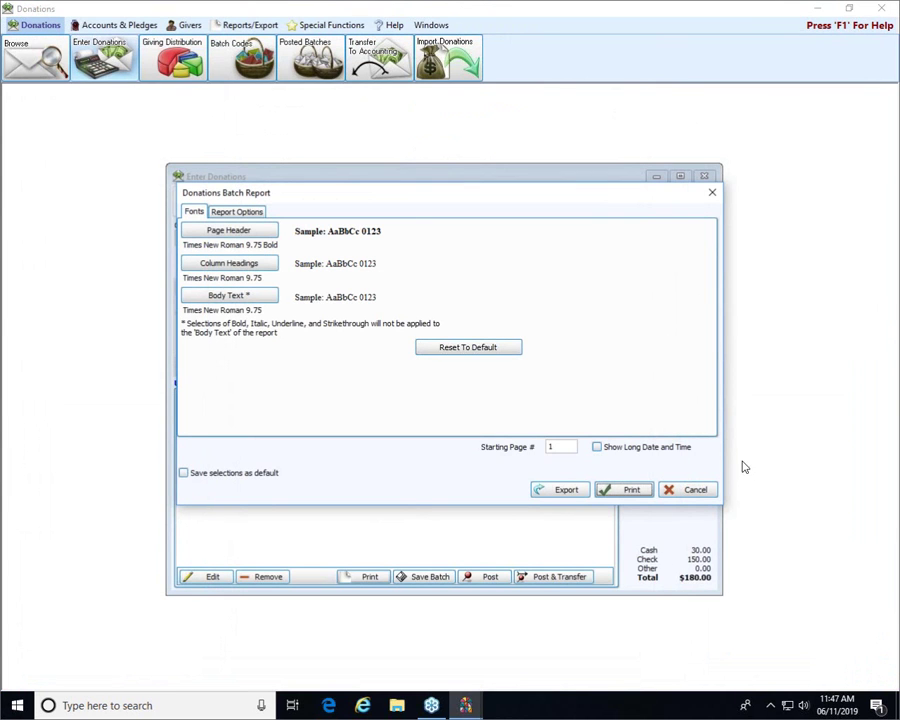
pyautogui.click(706, 492)
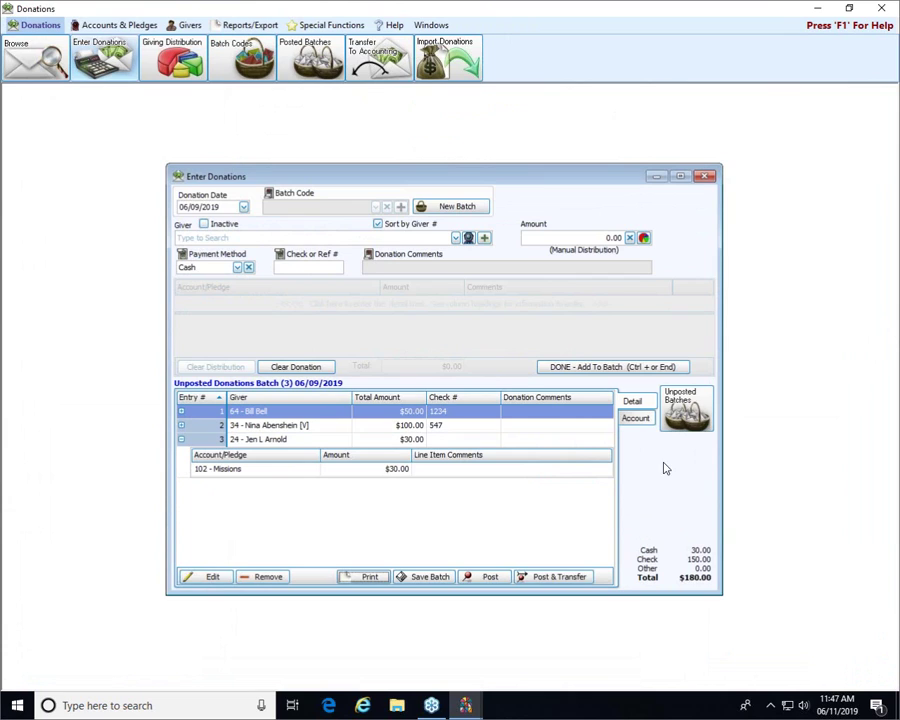
# View the batch grouped by account, expanding 101 - General fund and 102 - Missions to review their givers, and collapse both
pyautogui.click(634, 419)
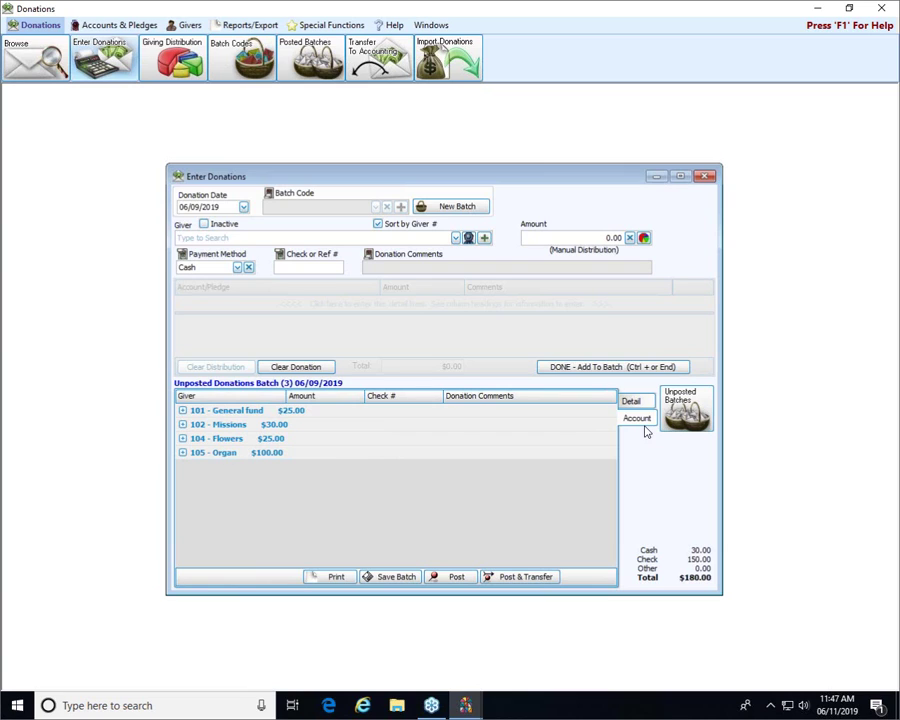
pyautogui.click(183, 411)
pyautogui.click(182, 439)
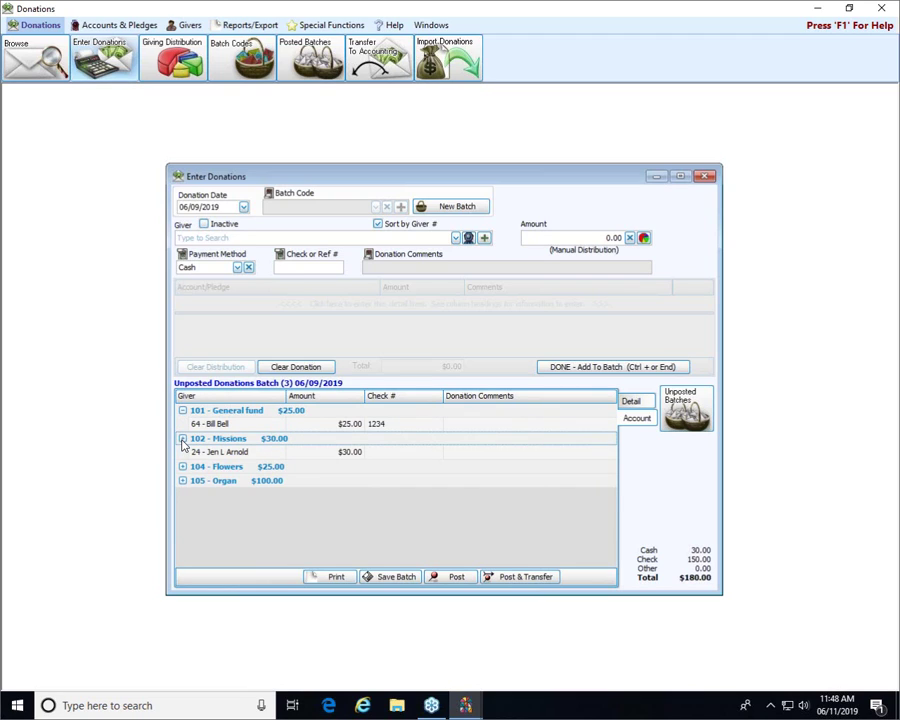
pyautogui.click(182, 440)
pyautogui.click(183, 411)
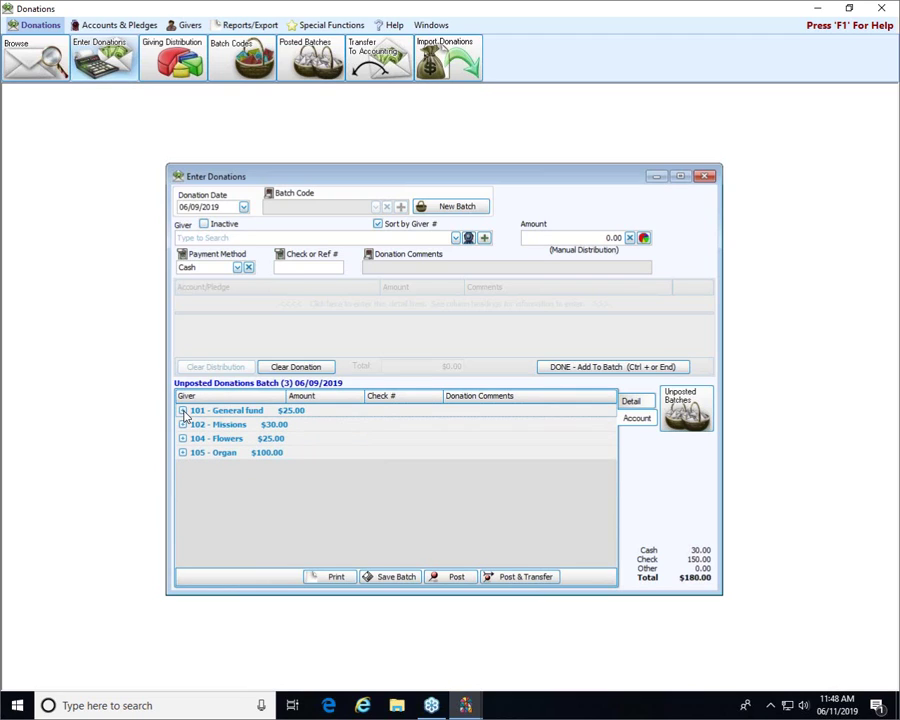
# Preview the batch report by account with detail shown, then close the preview and the report settings
pyautogui.click(319, 582)
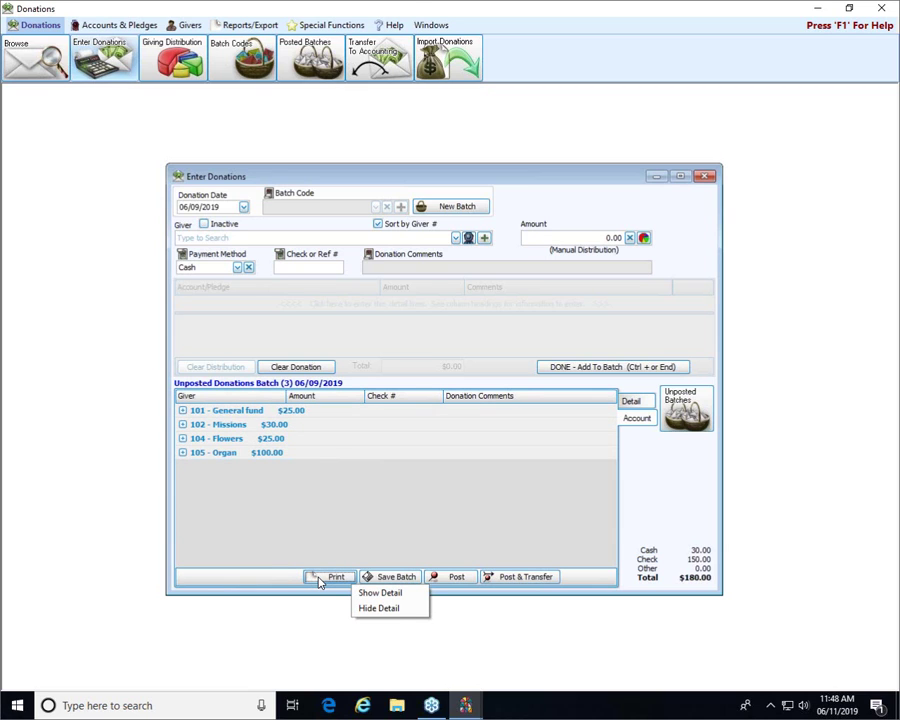
pyautogui.click(410, 592)
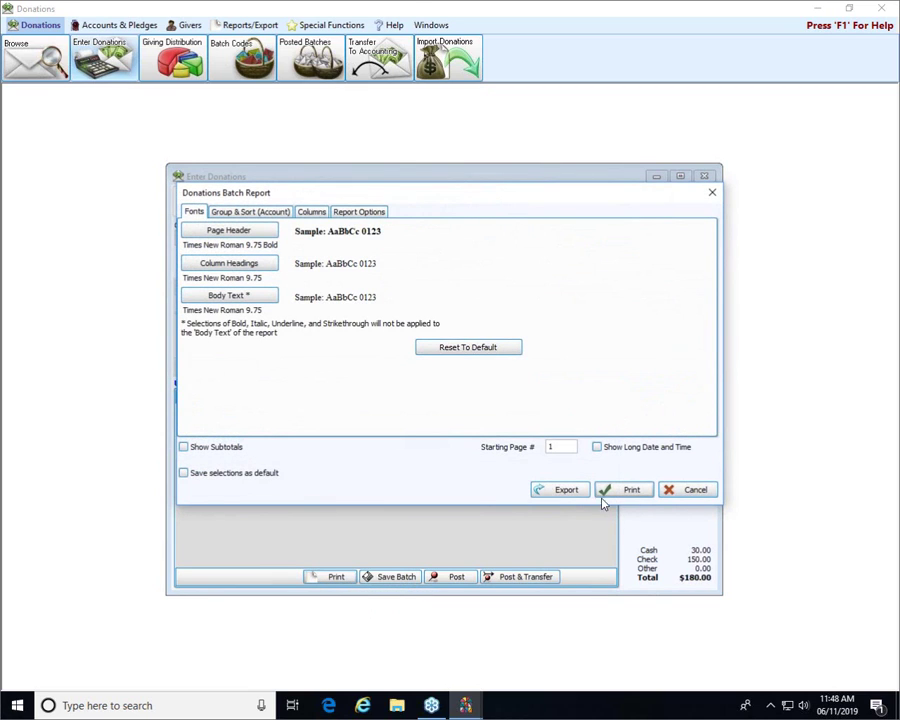
pyautogui.click(645, 492)
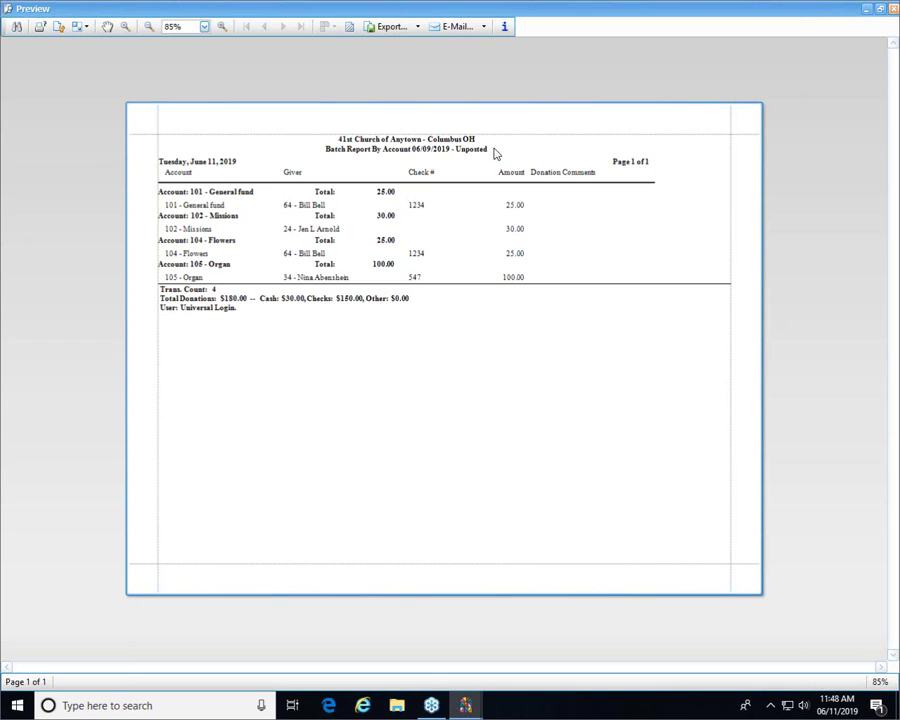
pyautogui.click(893, 8)
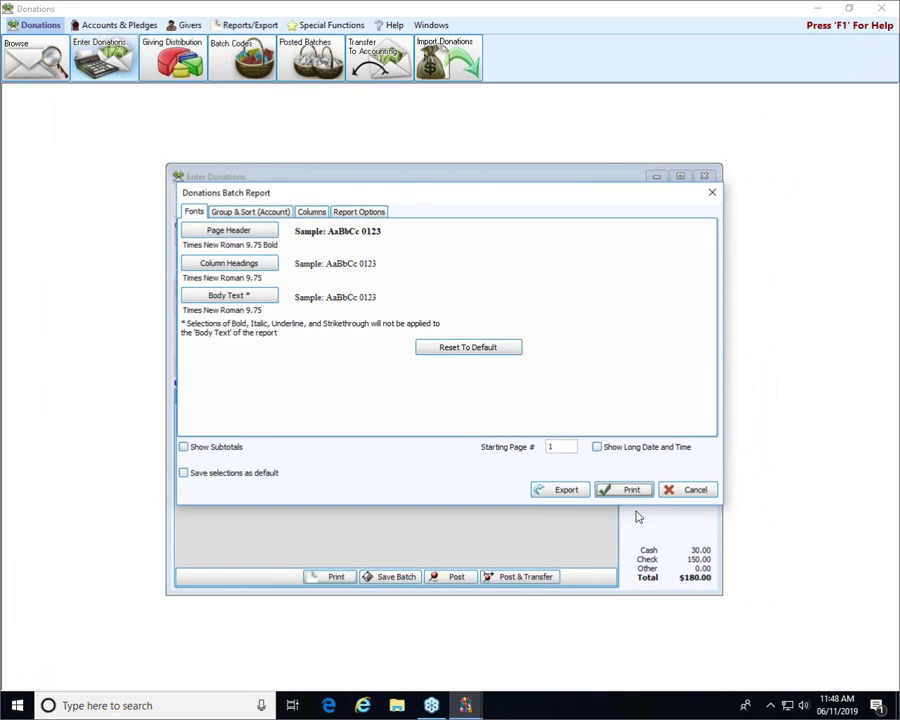
pyautogui.click(692, 489)
# Preview the batch report by account with detail hidden, then close the preview and the report settings
pyautogui.click(340, 577)
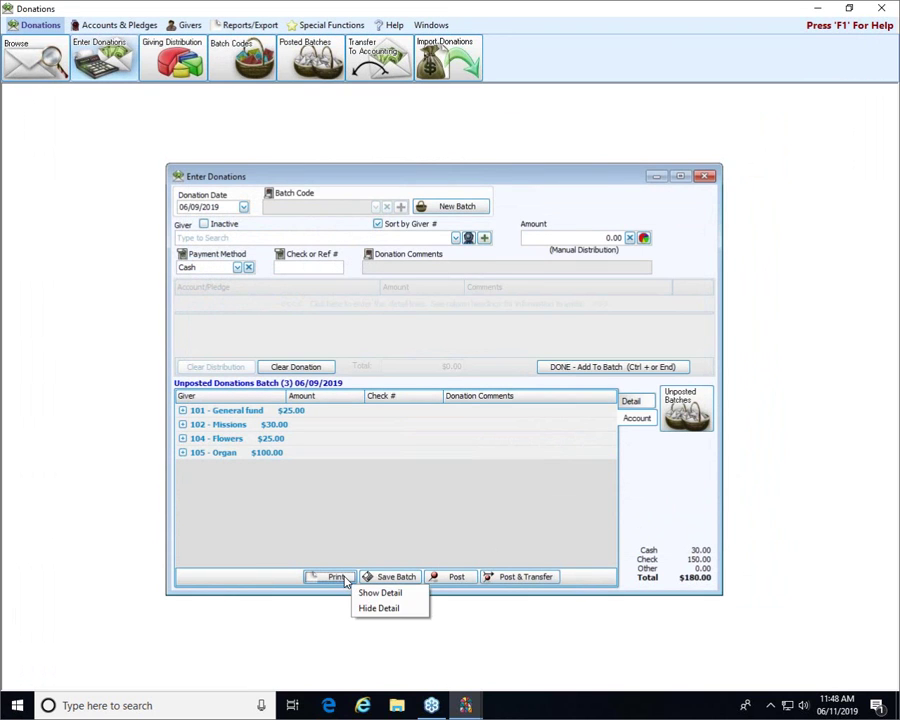
pyautogui.click(402, 612)
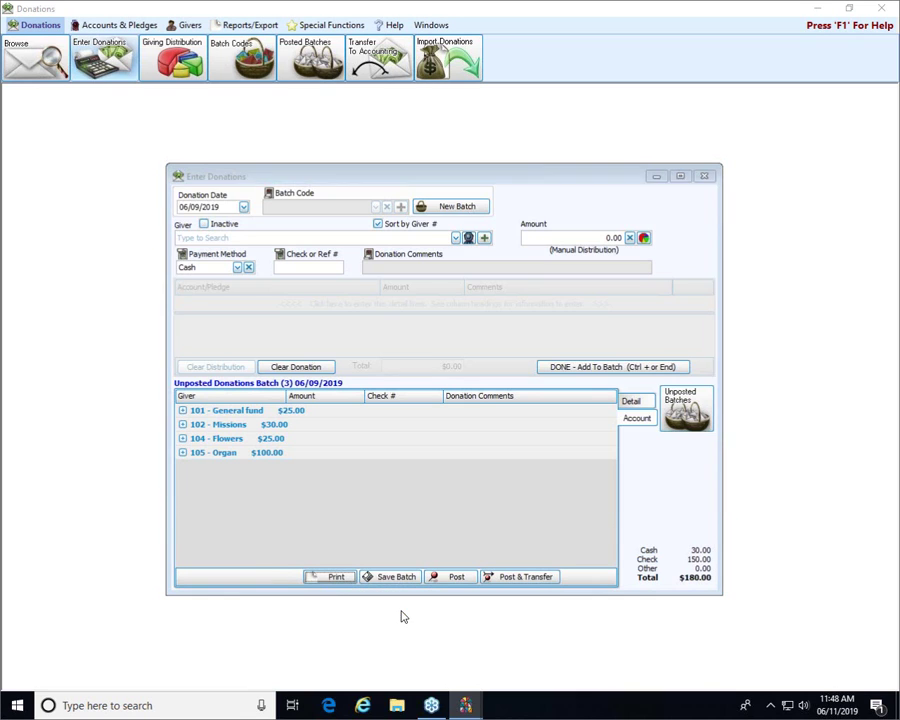
pyautogui.click(630, 491)
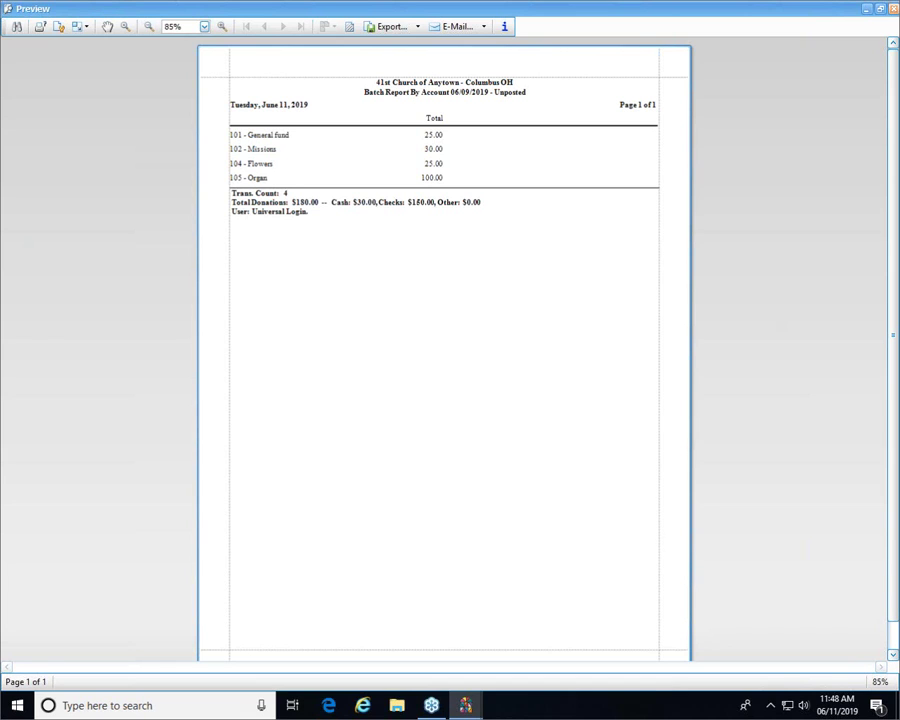
pyautogui.click(894, 9)
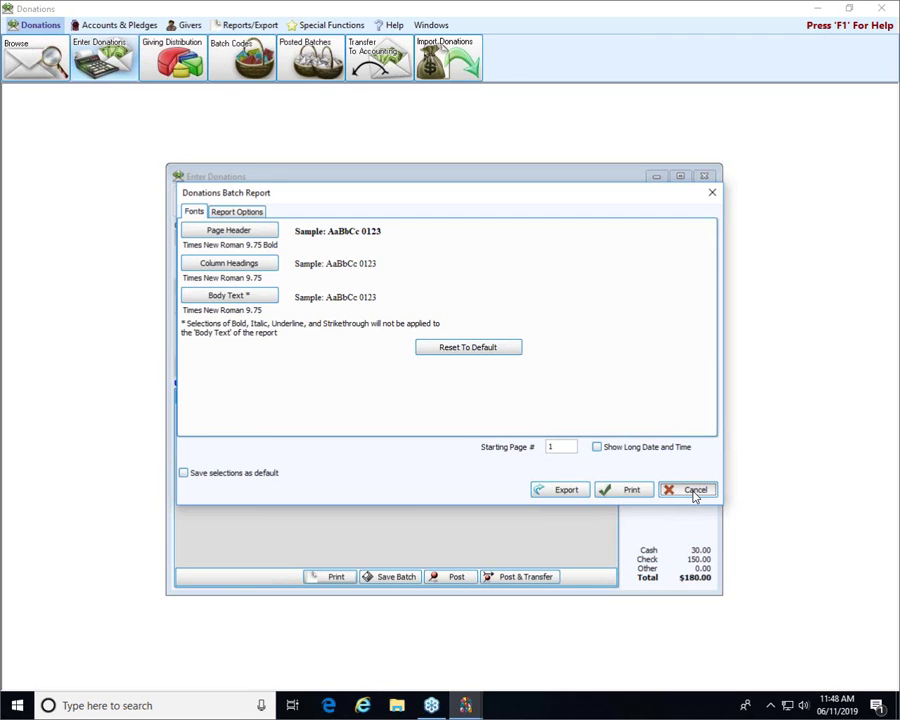
pyautogui.click(694, 490)
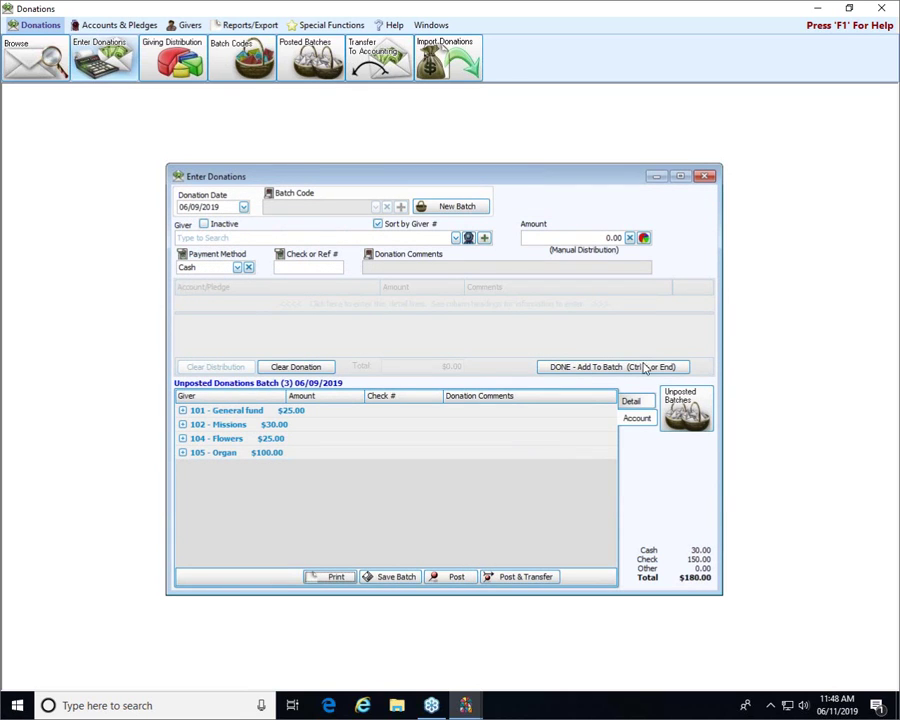
# Save the unposted batch from the entry detail view and close donation entry and the Donations module
pyautogui.click(632, 402)
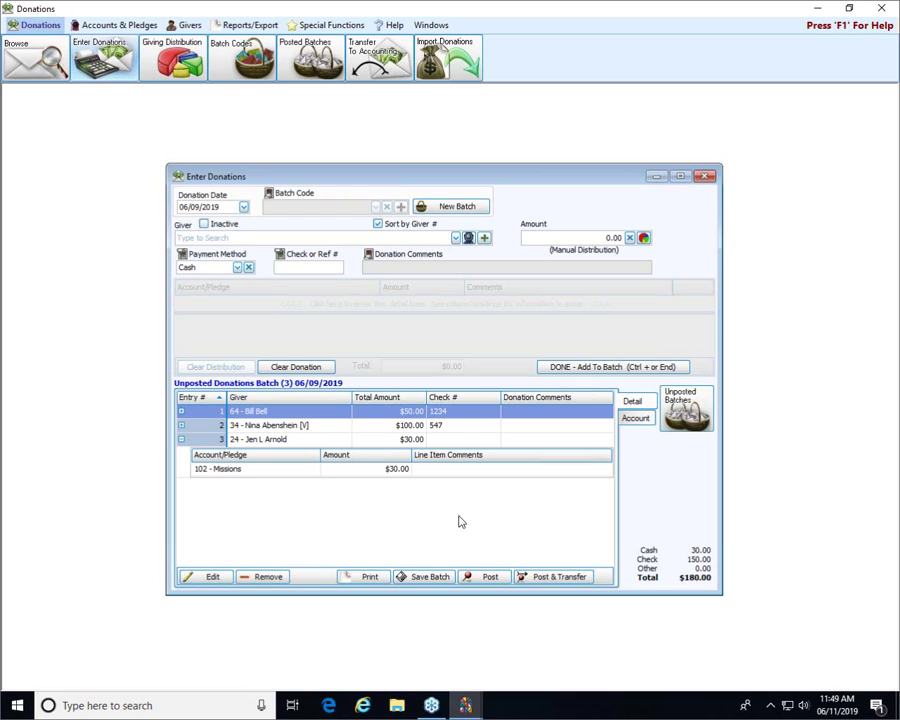
pyautogui.click(426, 580)
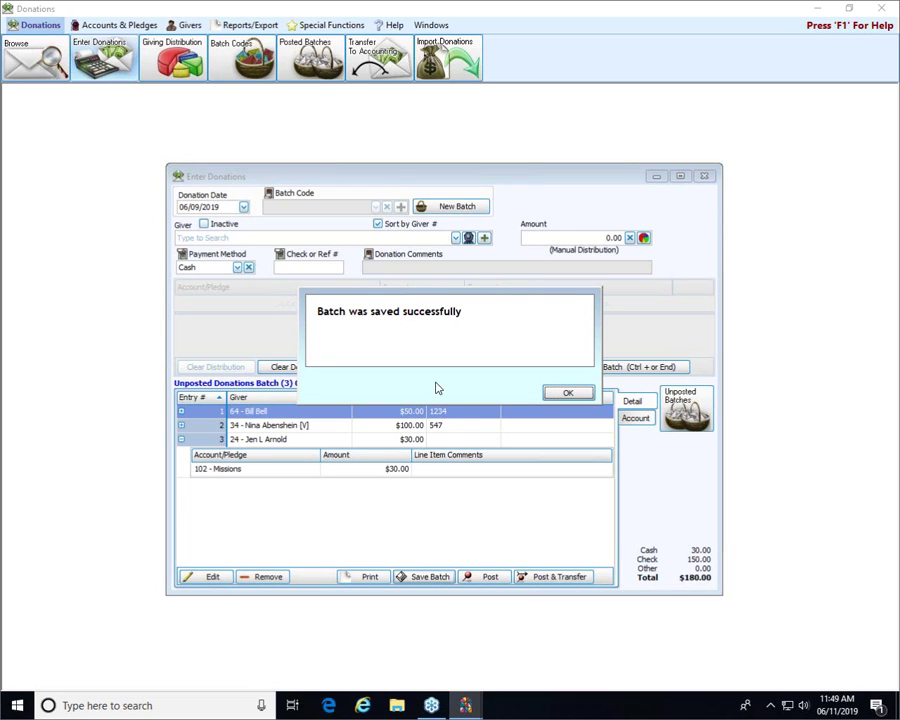
pyautogui.click(567, 393)
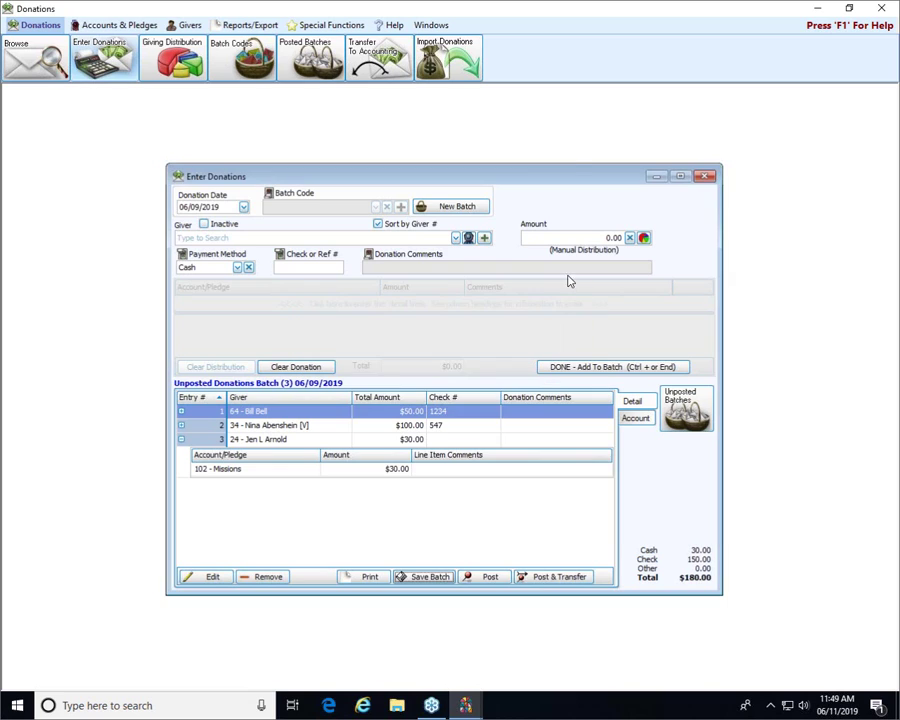
pyautogui.click(705, 176)
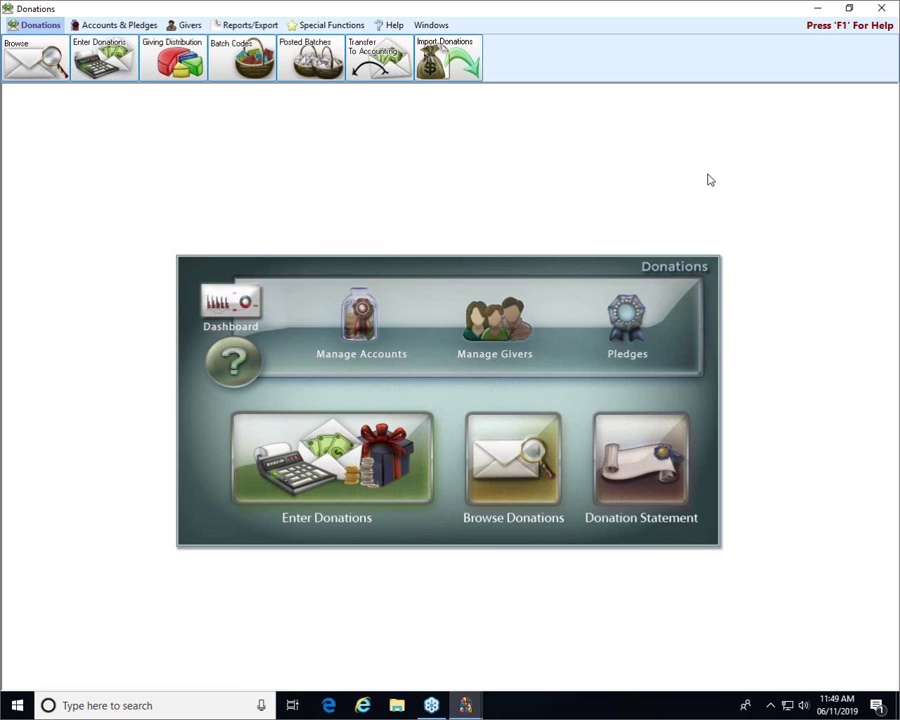
pyautogui.click(883, 9)
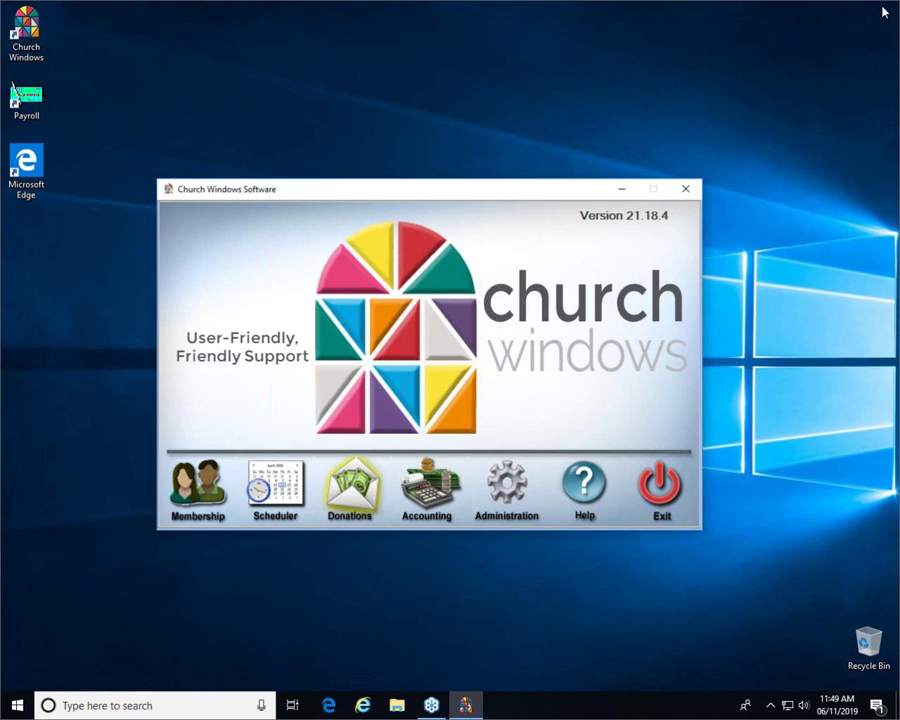
# Reopen donation entry from the Donations module, expand the unposted 06/09/2019 batch to review its entries, and load it for editing
pyautogui.click(357, 485)
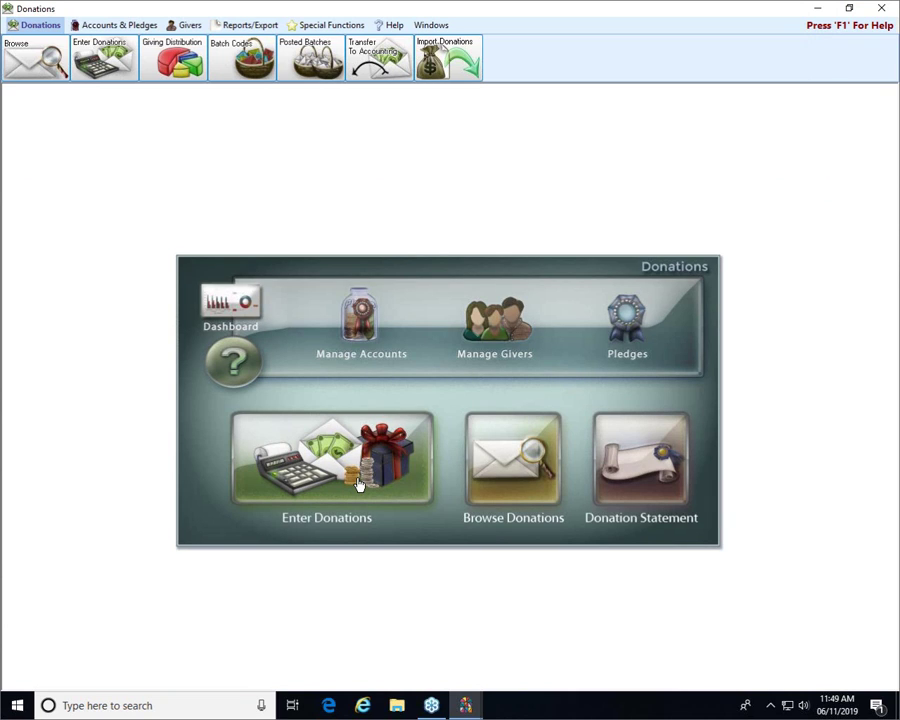
pyautogui.click(376, 435)
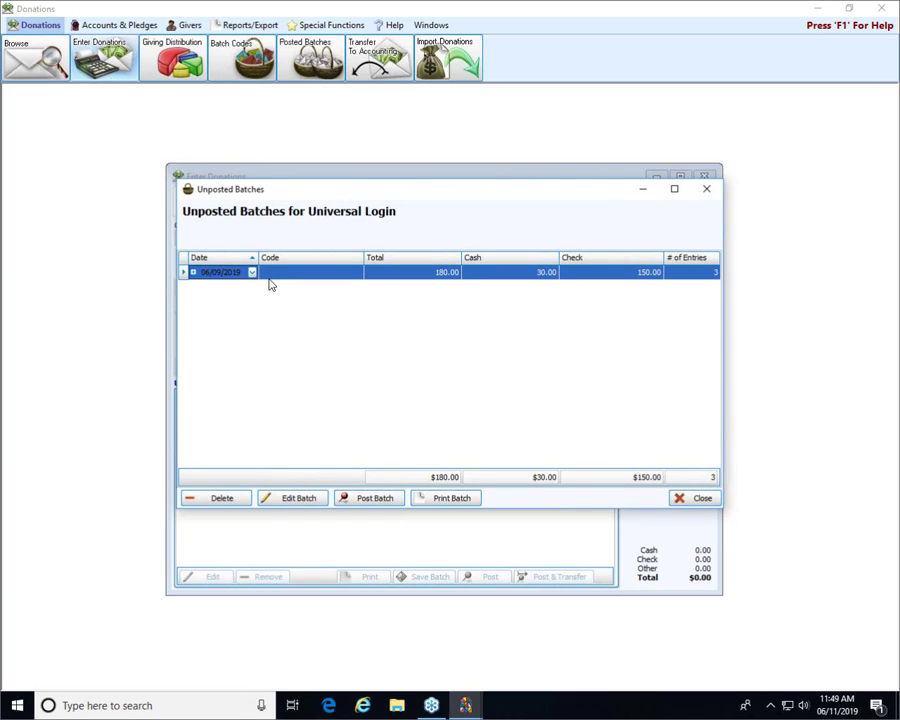
pyautogui.click(193, 273)
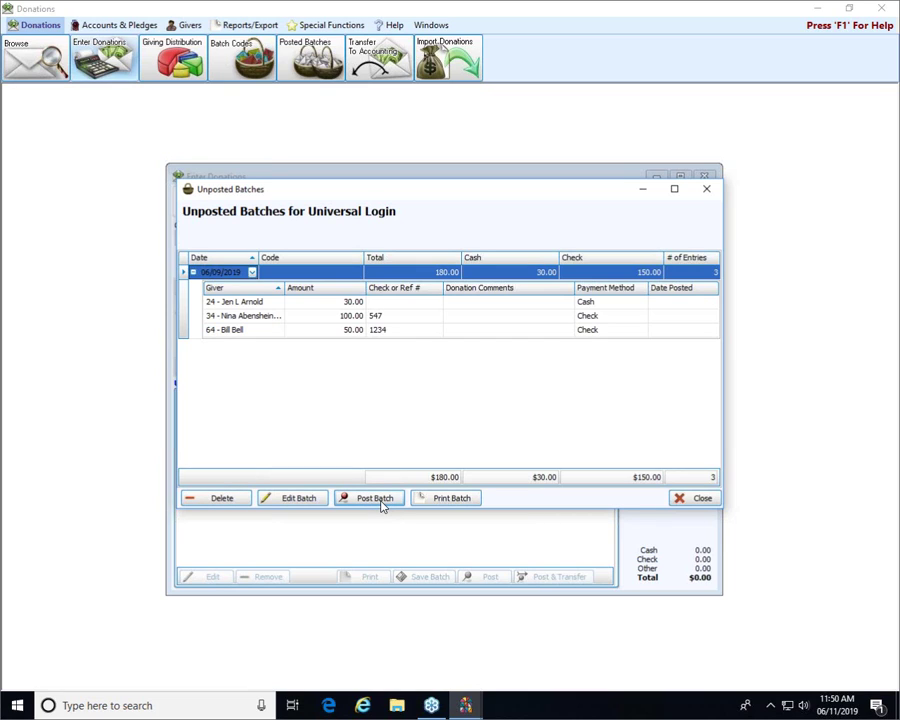
pyautogui.click(291, 503)
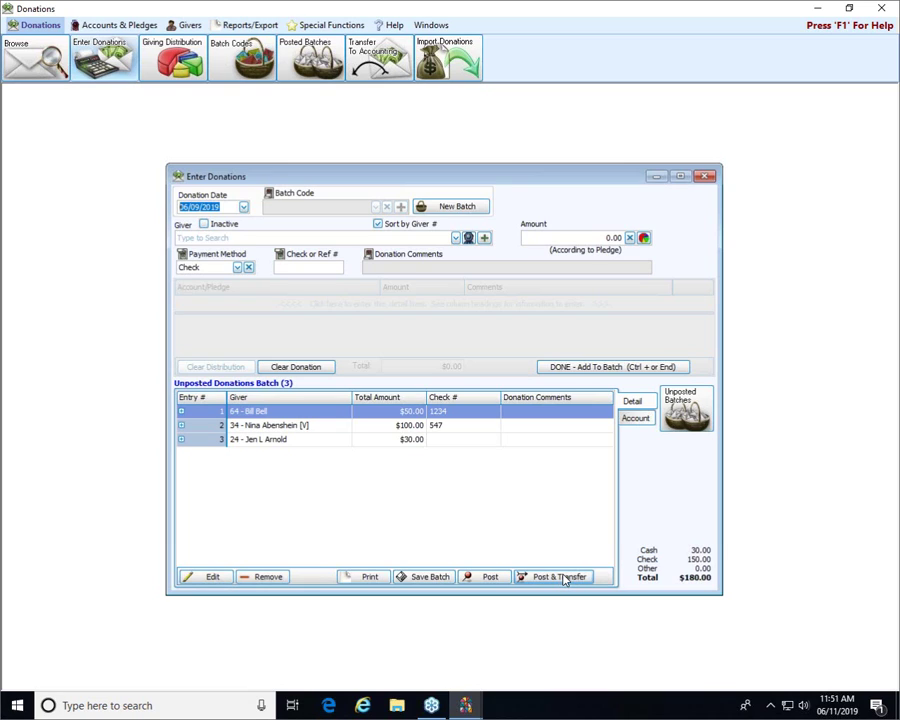
# Post and transfer the 06/09/2019 batch without printing, and select its 06/09/2019 row among the donations to transfer to accounting
pyautogui.click(561, 580)
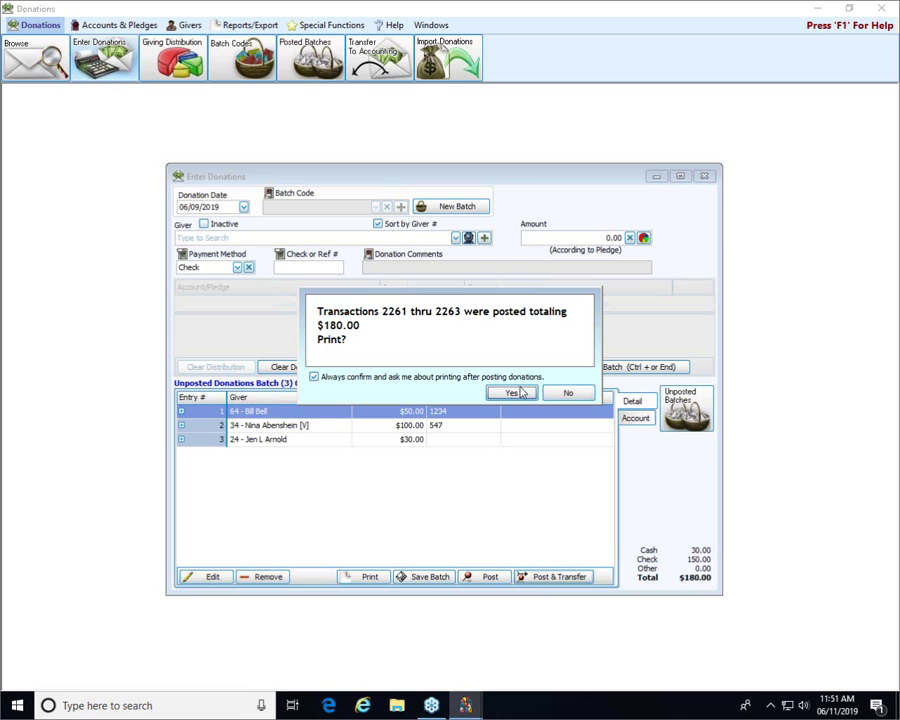
pyautogui.click(576, 396)
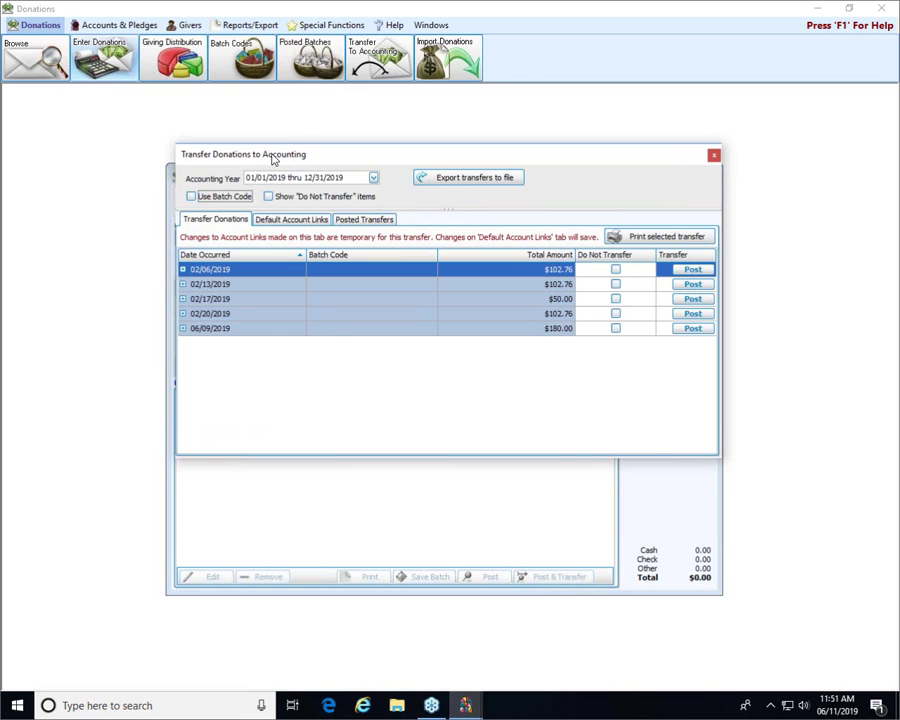
pyautogui.moveTo(272, 158); pyautogui.dragTo(268, 226)
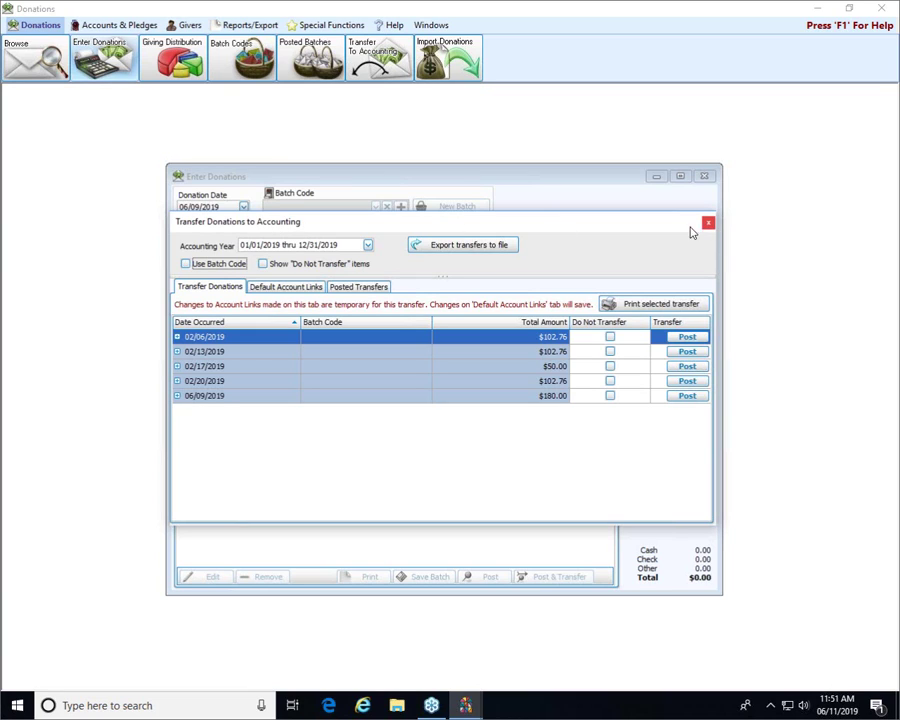
pyautogui.click(218, 400)
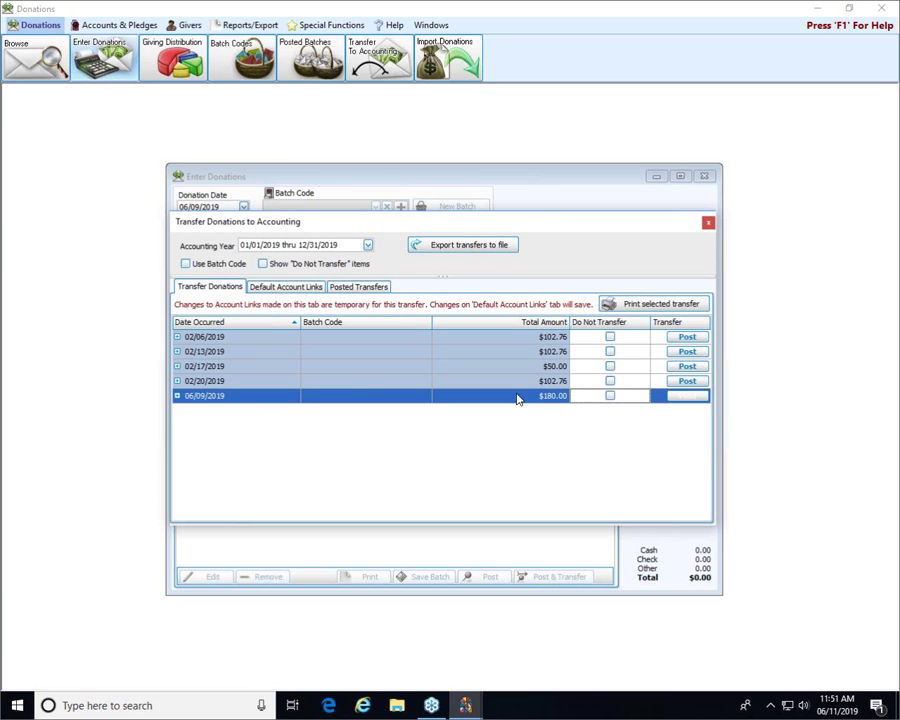